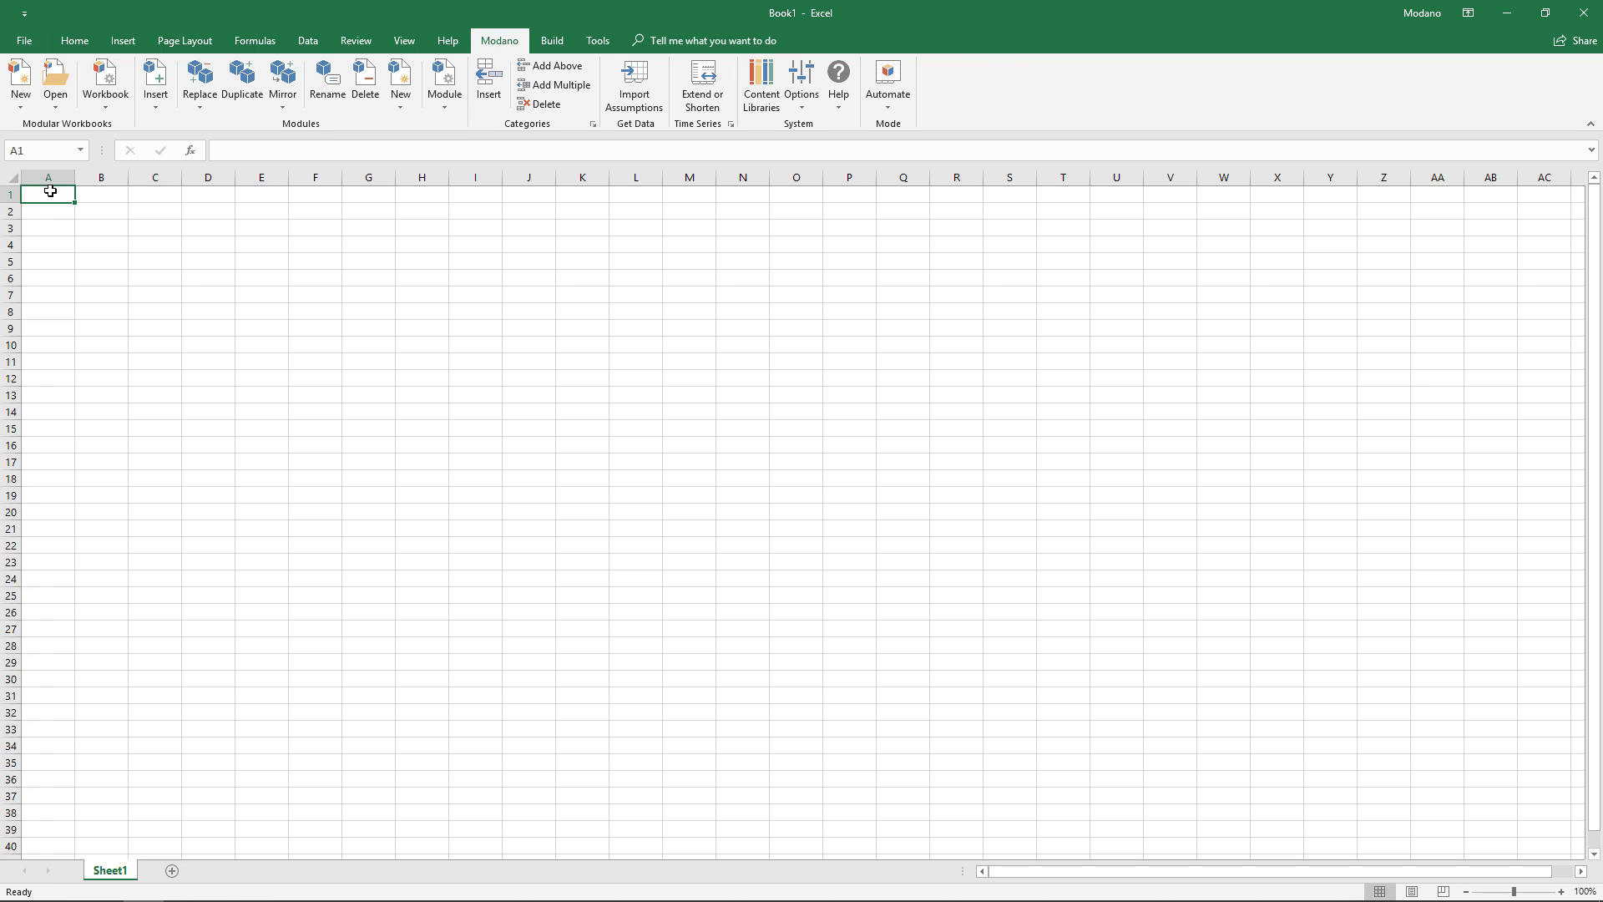
- Open the Property Planning dynamic template and set its model name to Australian Unity Office Fund
left_click(16, 80)
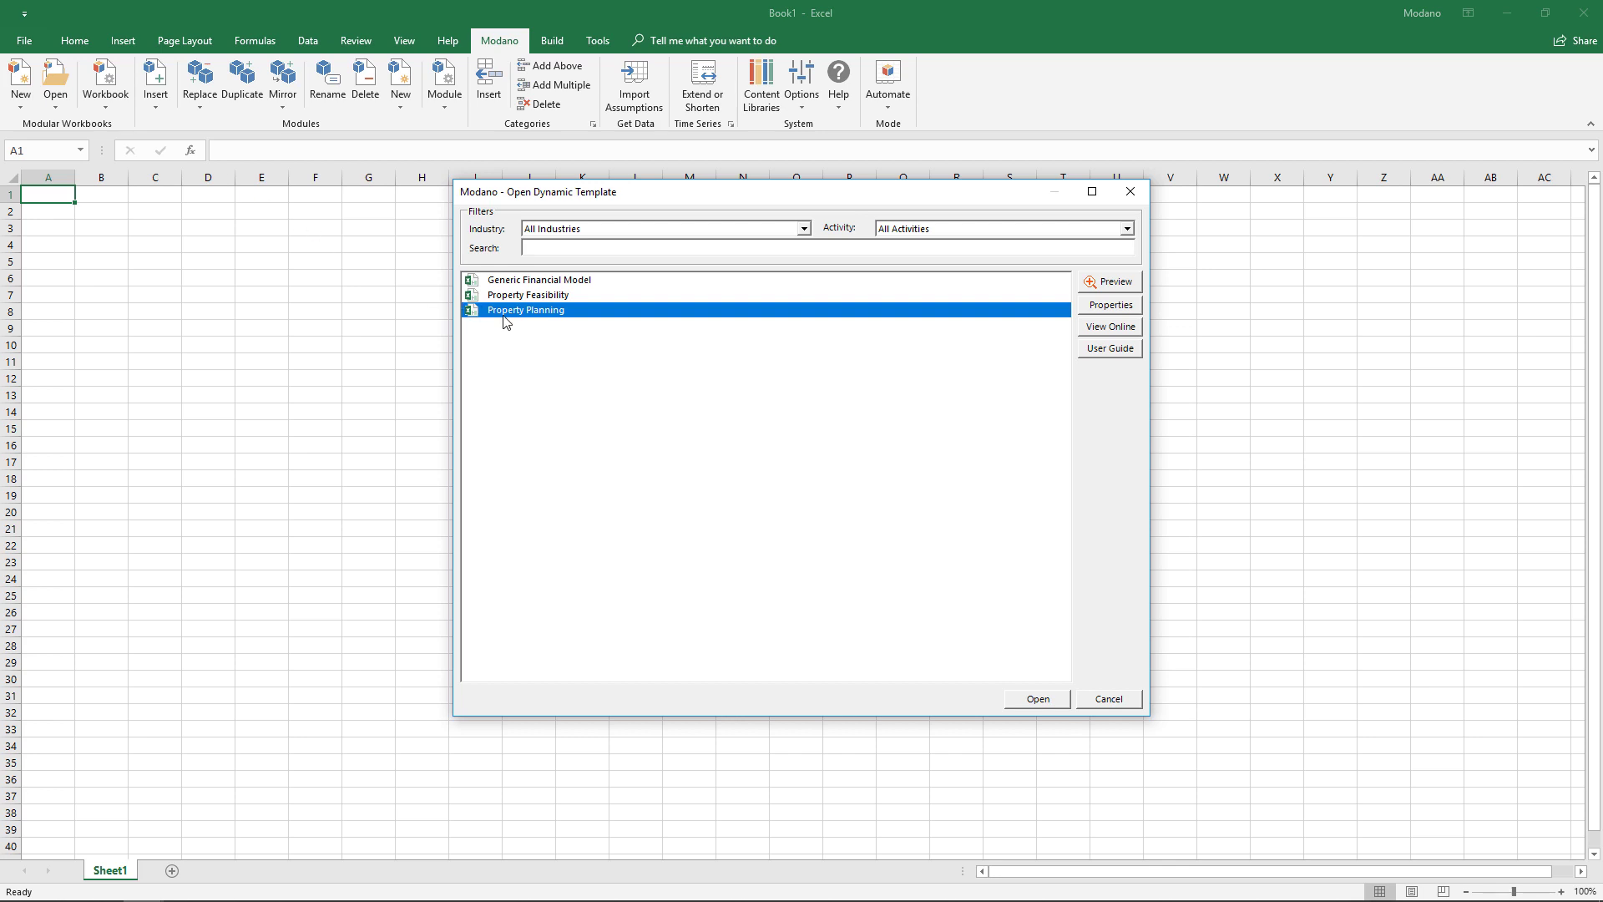
left_click(1025, 700)
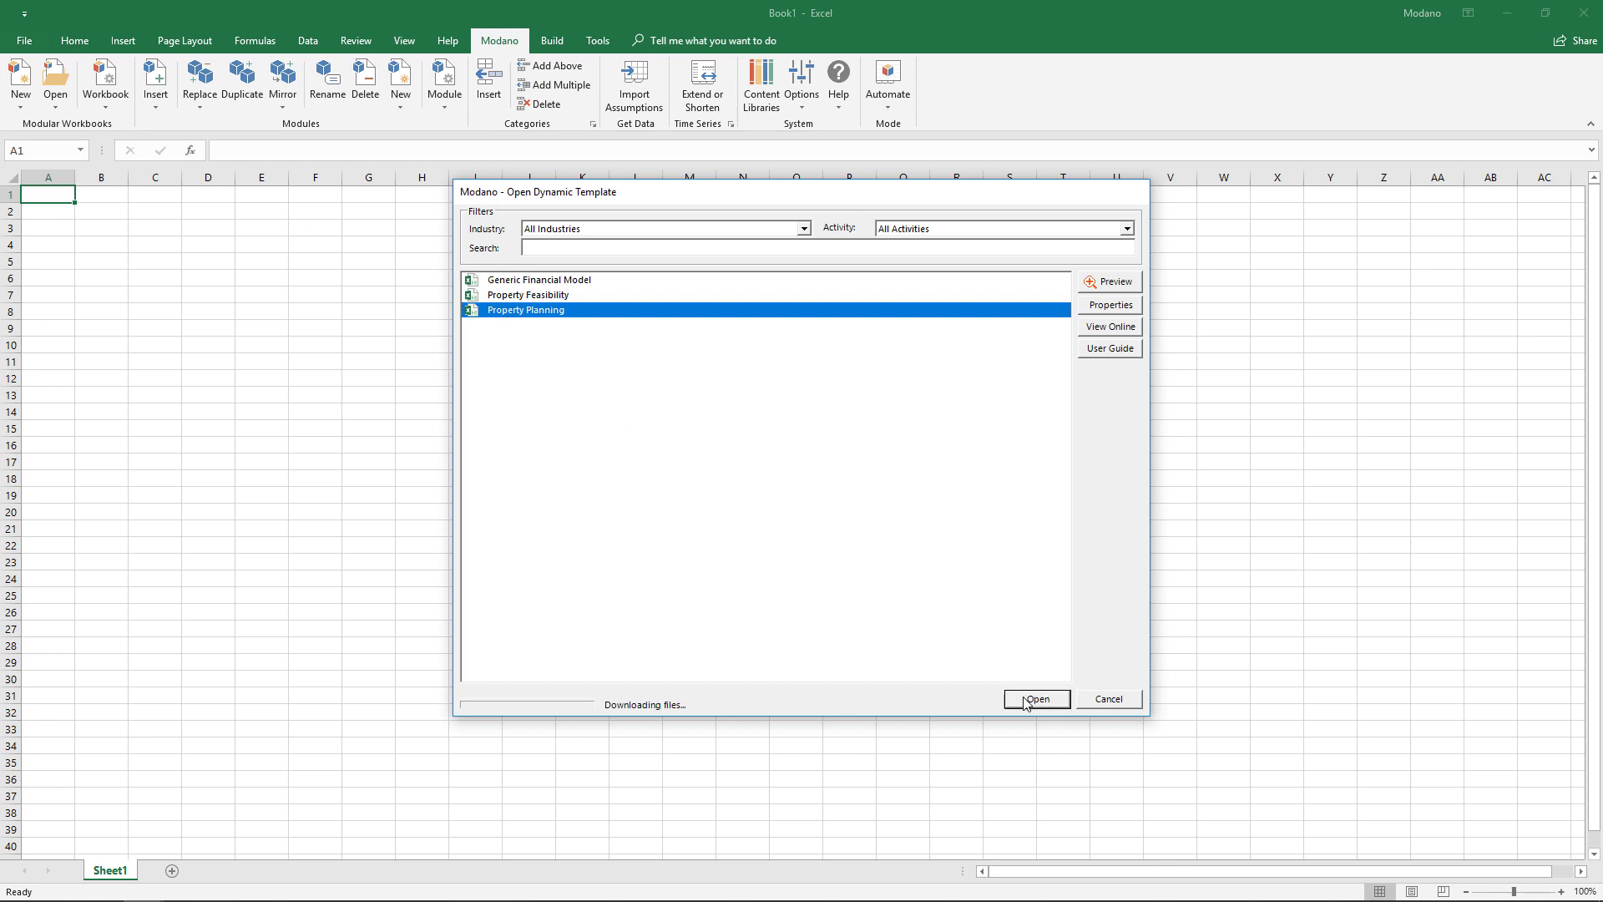
type("A")
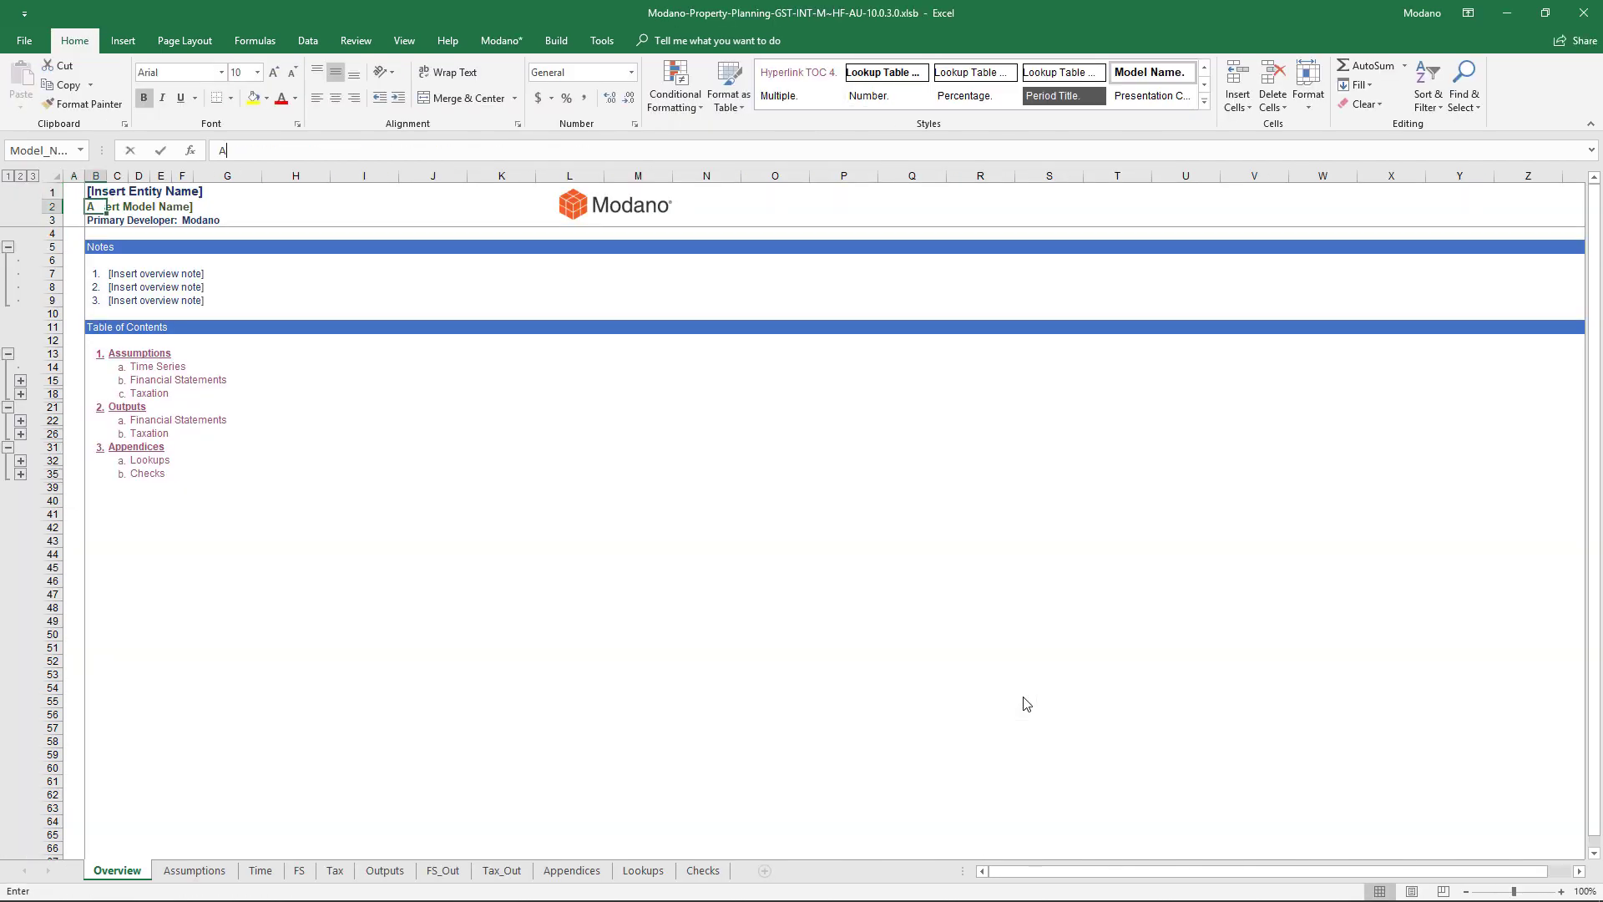
type("ustralian Unity Office Fund")
key("Return")
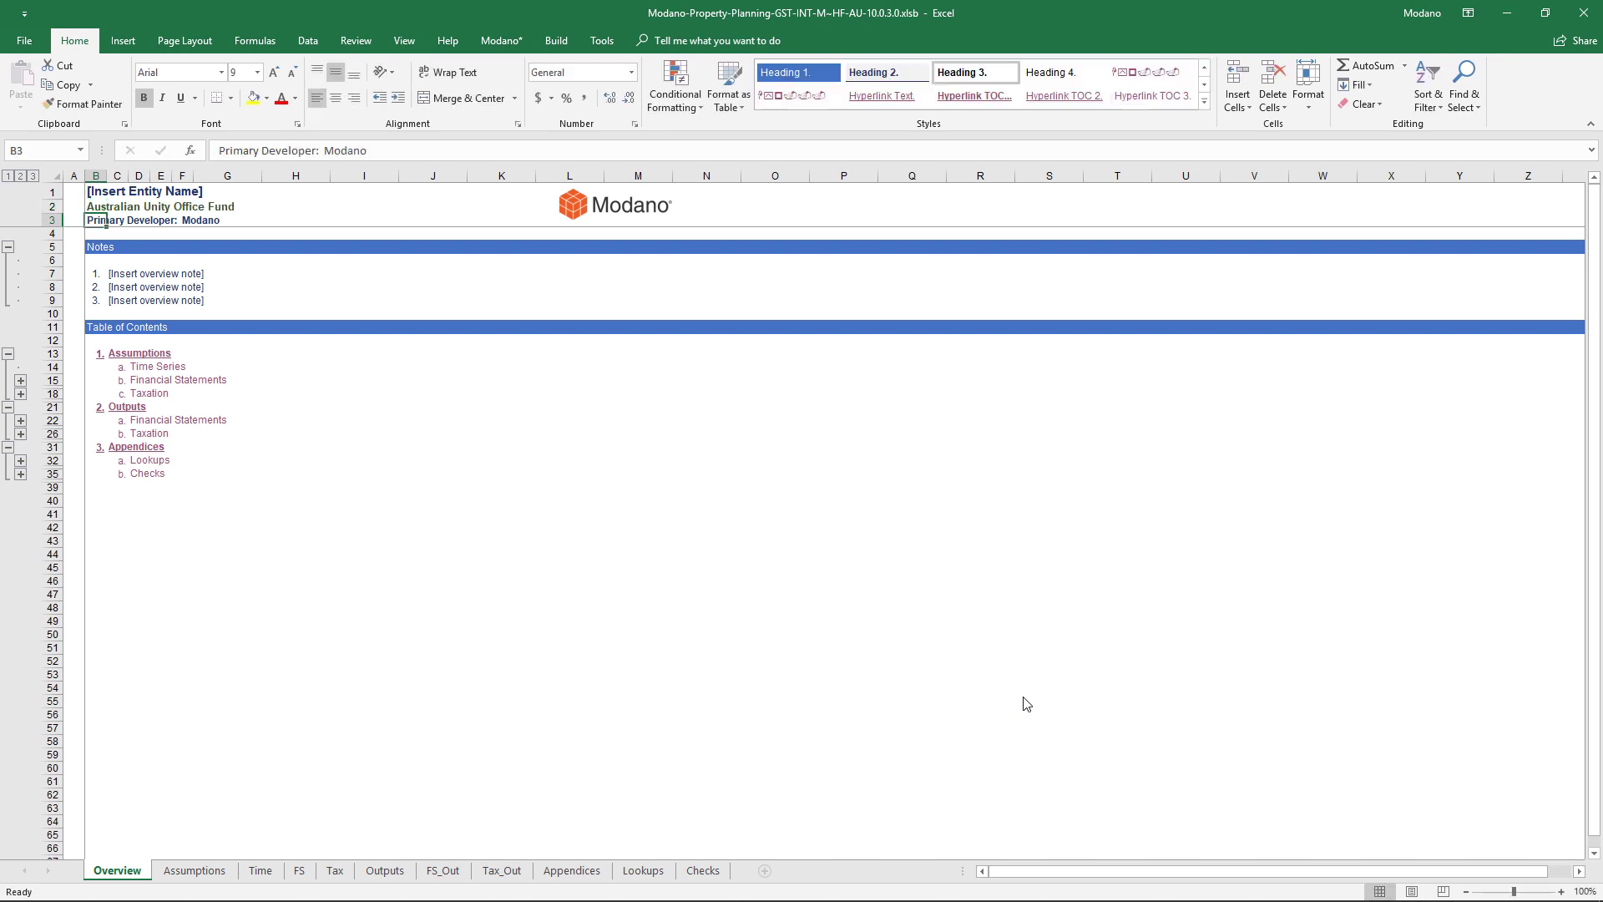
- In the time series assumptions, set the financial year end to June, the model start month to June 2018 and the term to 61 months
left_click(260, 869)
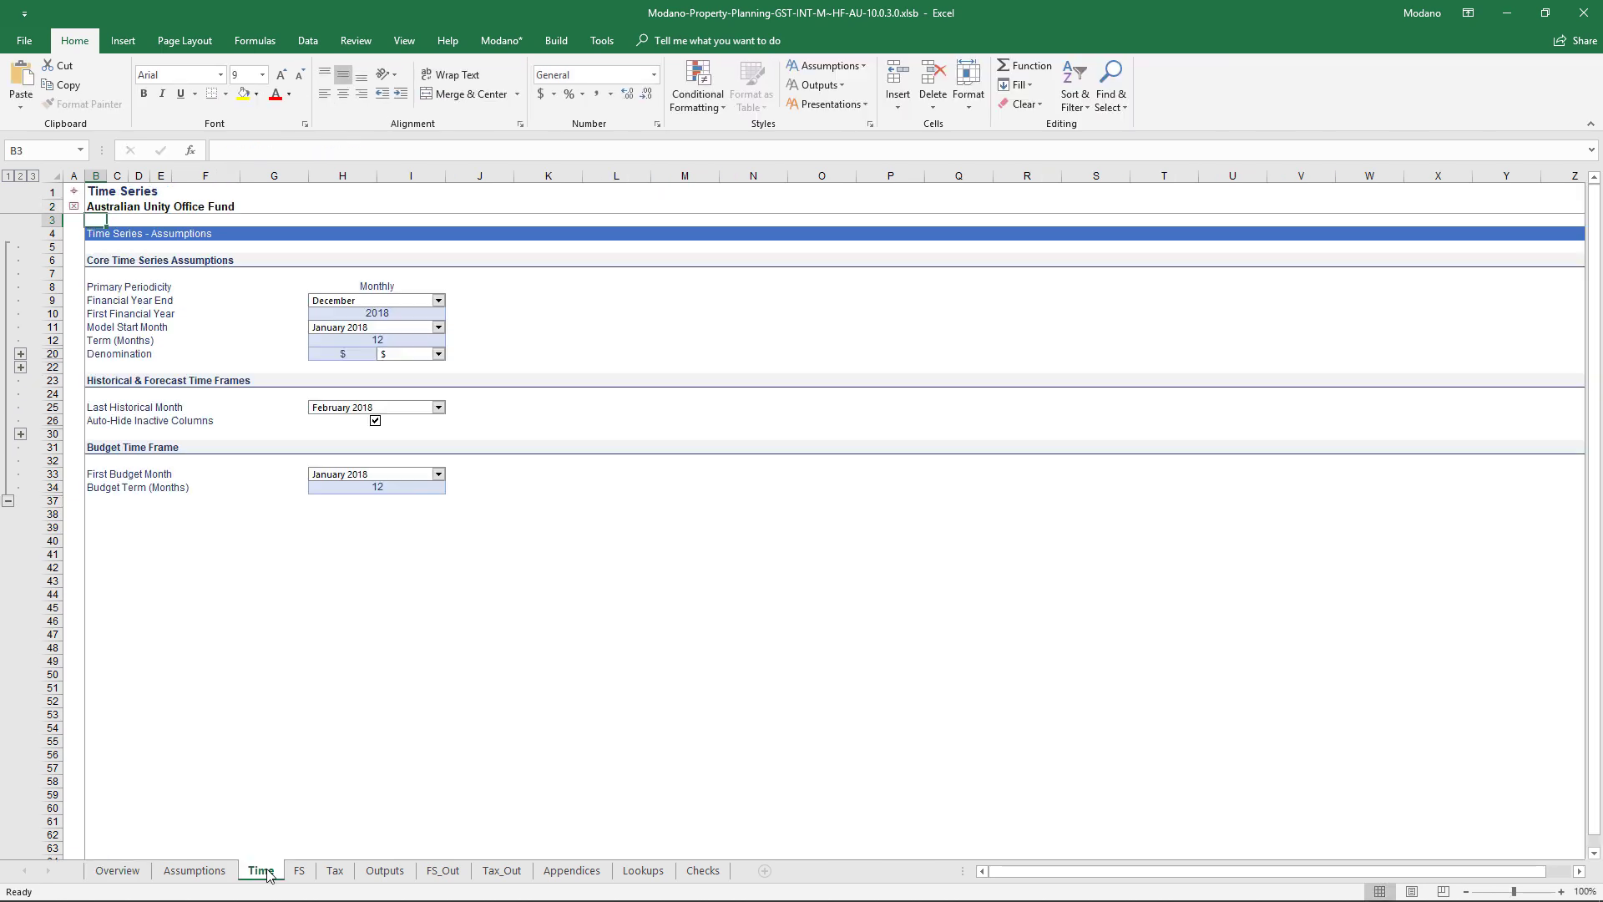
left_click(334, 301)
left_click(330, 369)
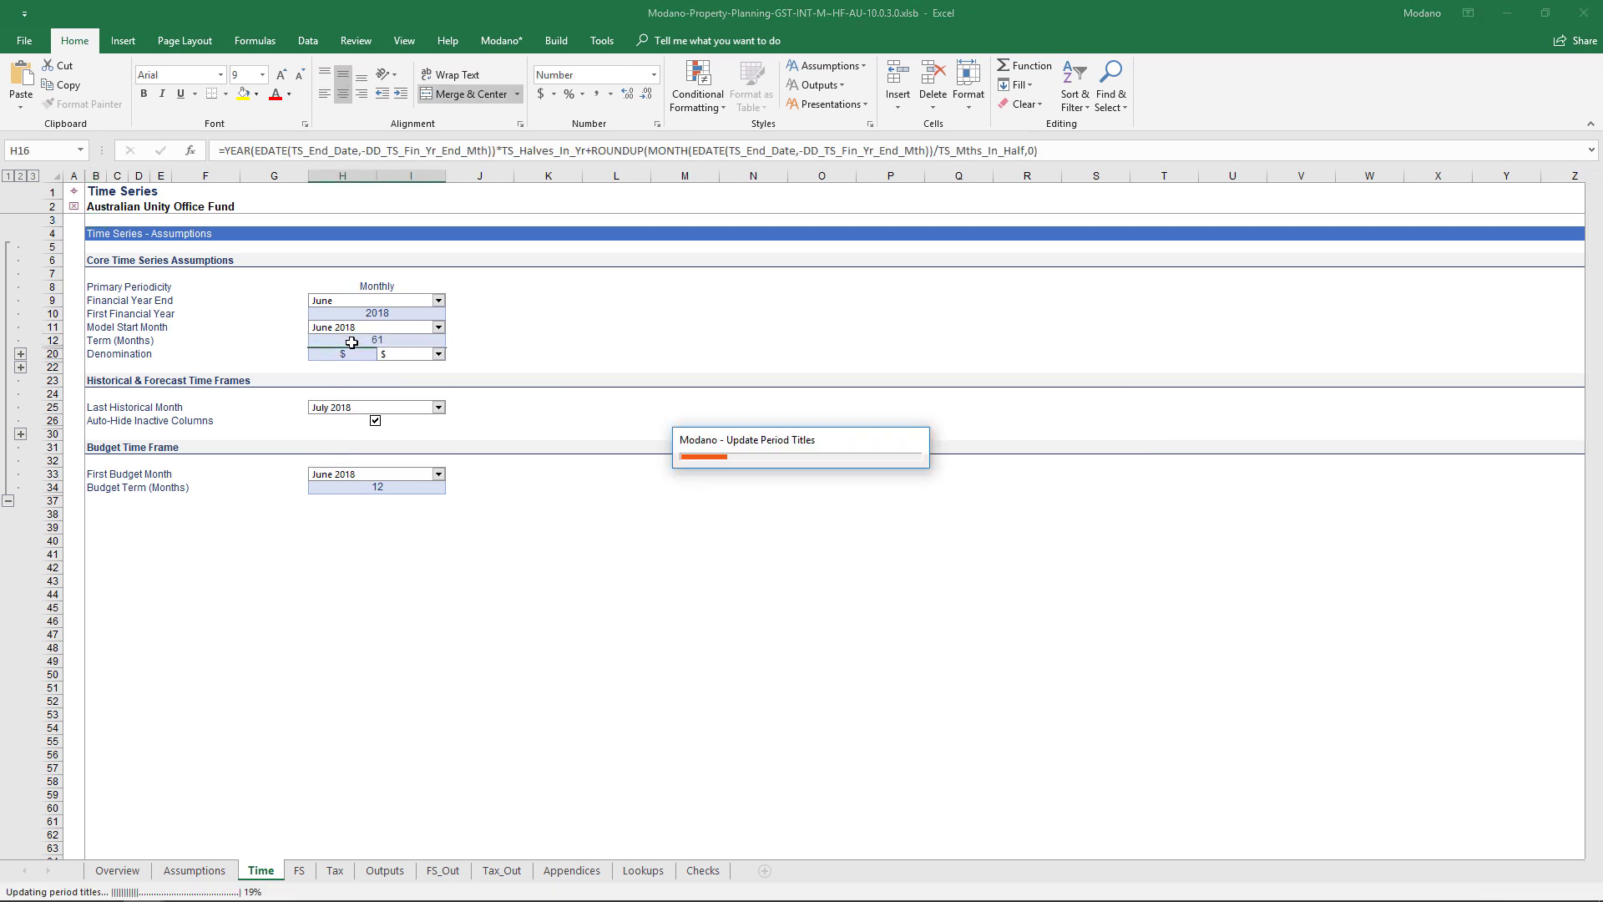
- Set the last historical month to June 2018 and the denomination to $'000
left_click(334, 407)
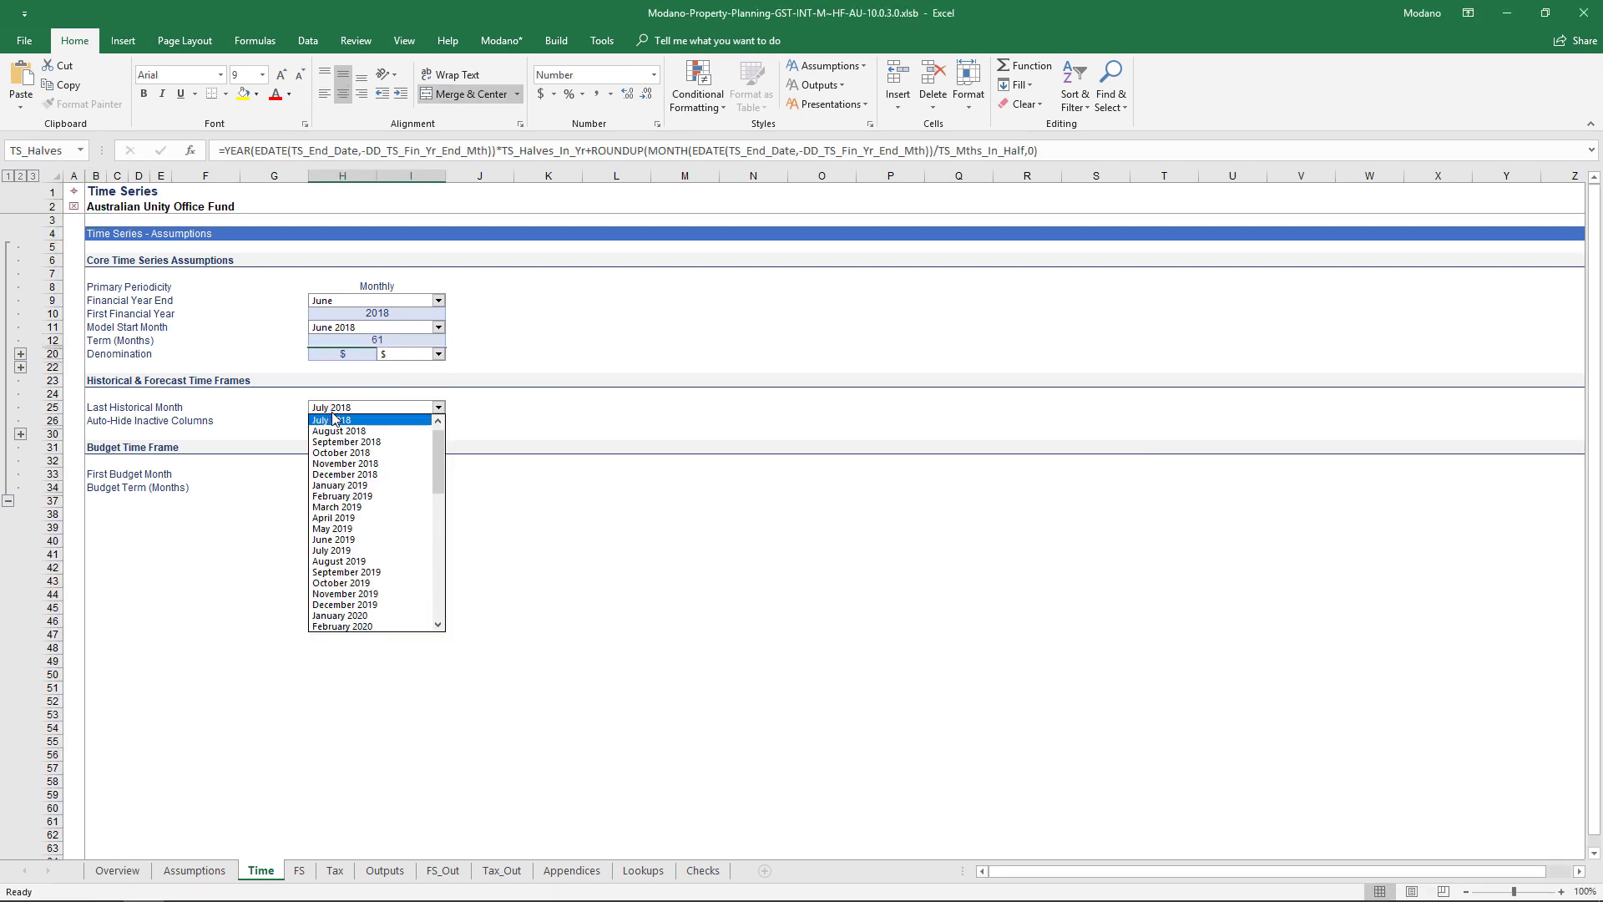
left_click(438, 420)
left_click(405, 420)
key("Return")
left_click(439, 353)
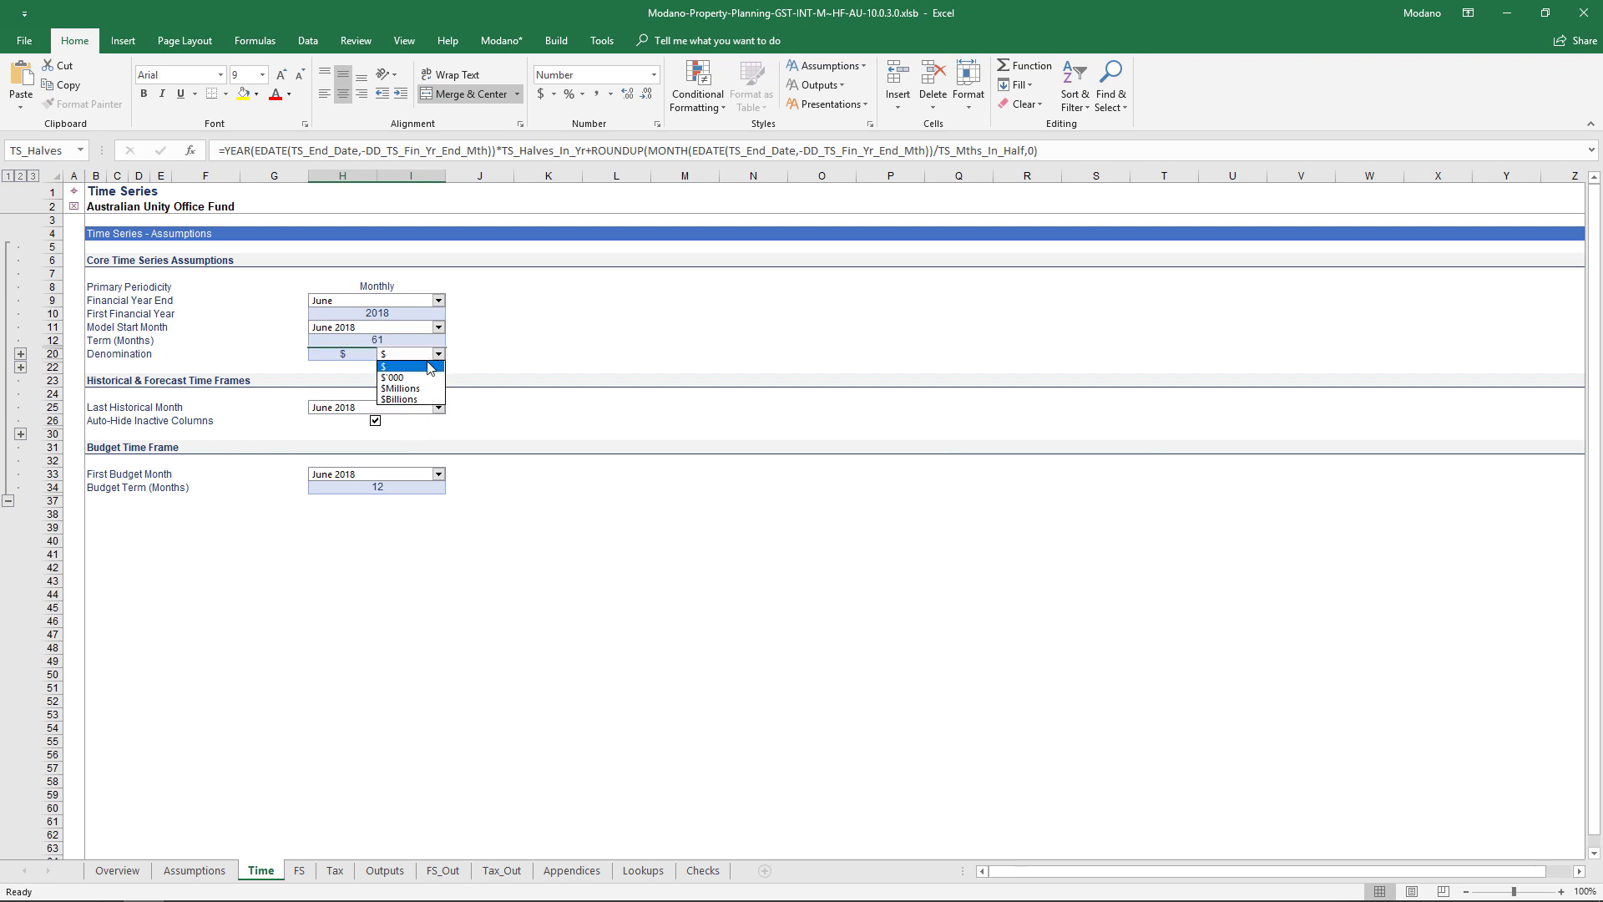
left_click(420, 377)
- Insert the Investment Property (Amounts, Rental) module from the Property Planning web library, filtering by the Investment Property genre
left_click(501, 43)
left_click(156, 93)
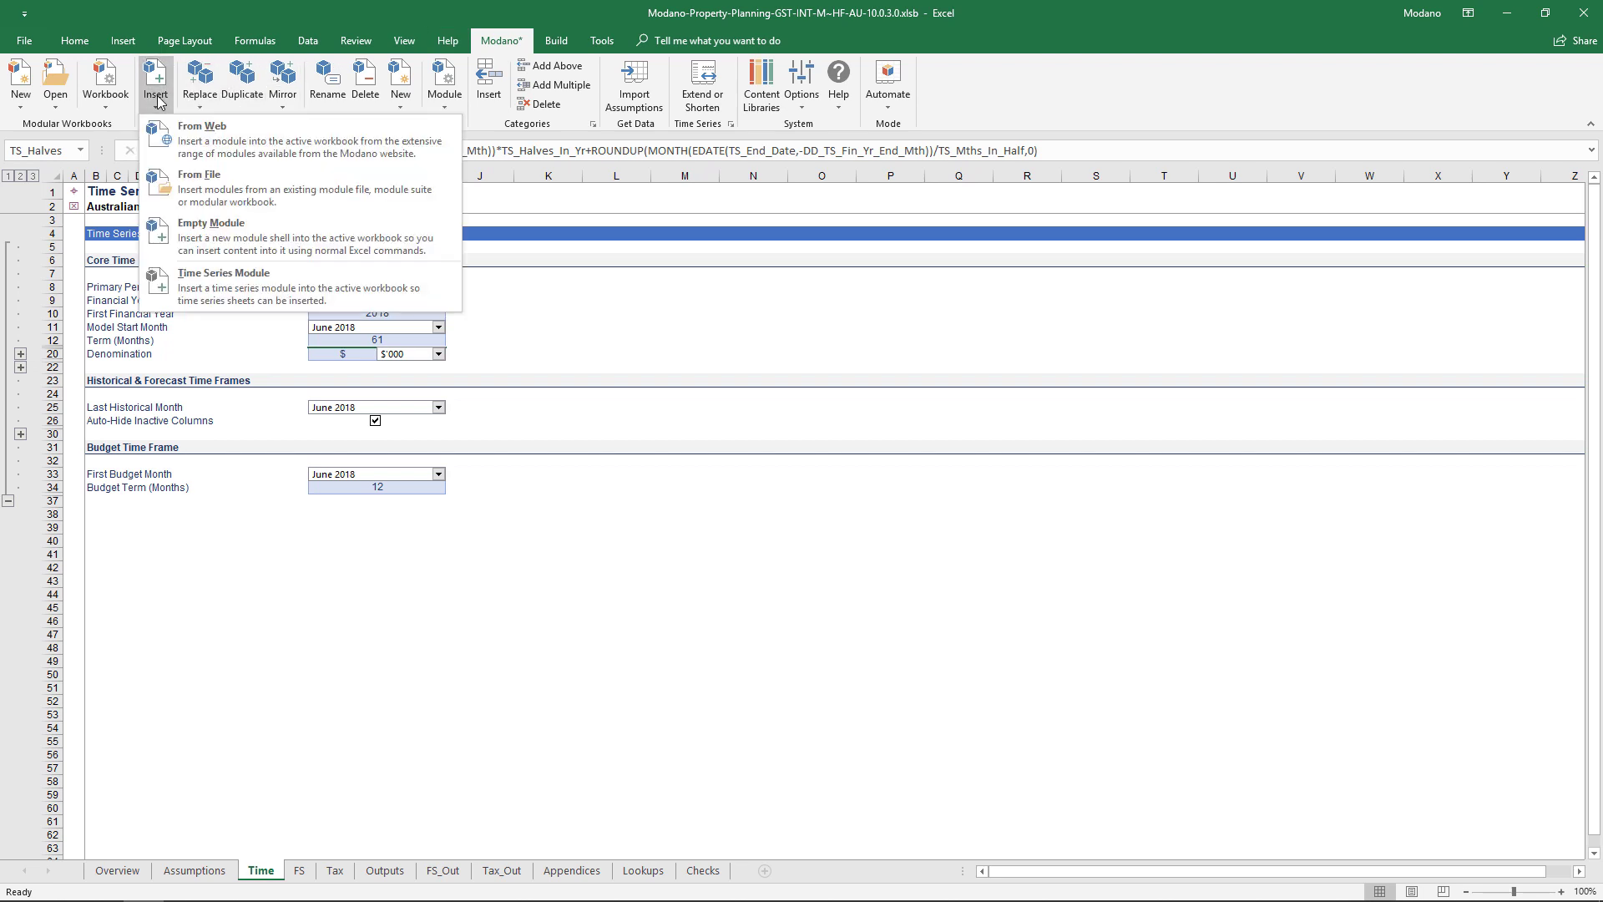
left_click(220, 142)
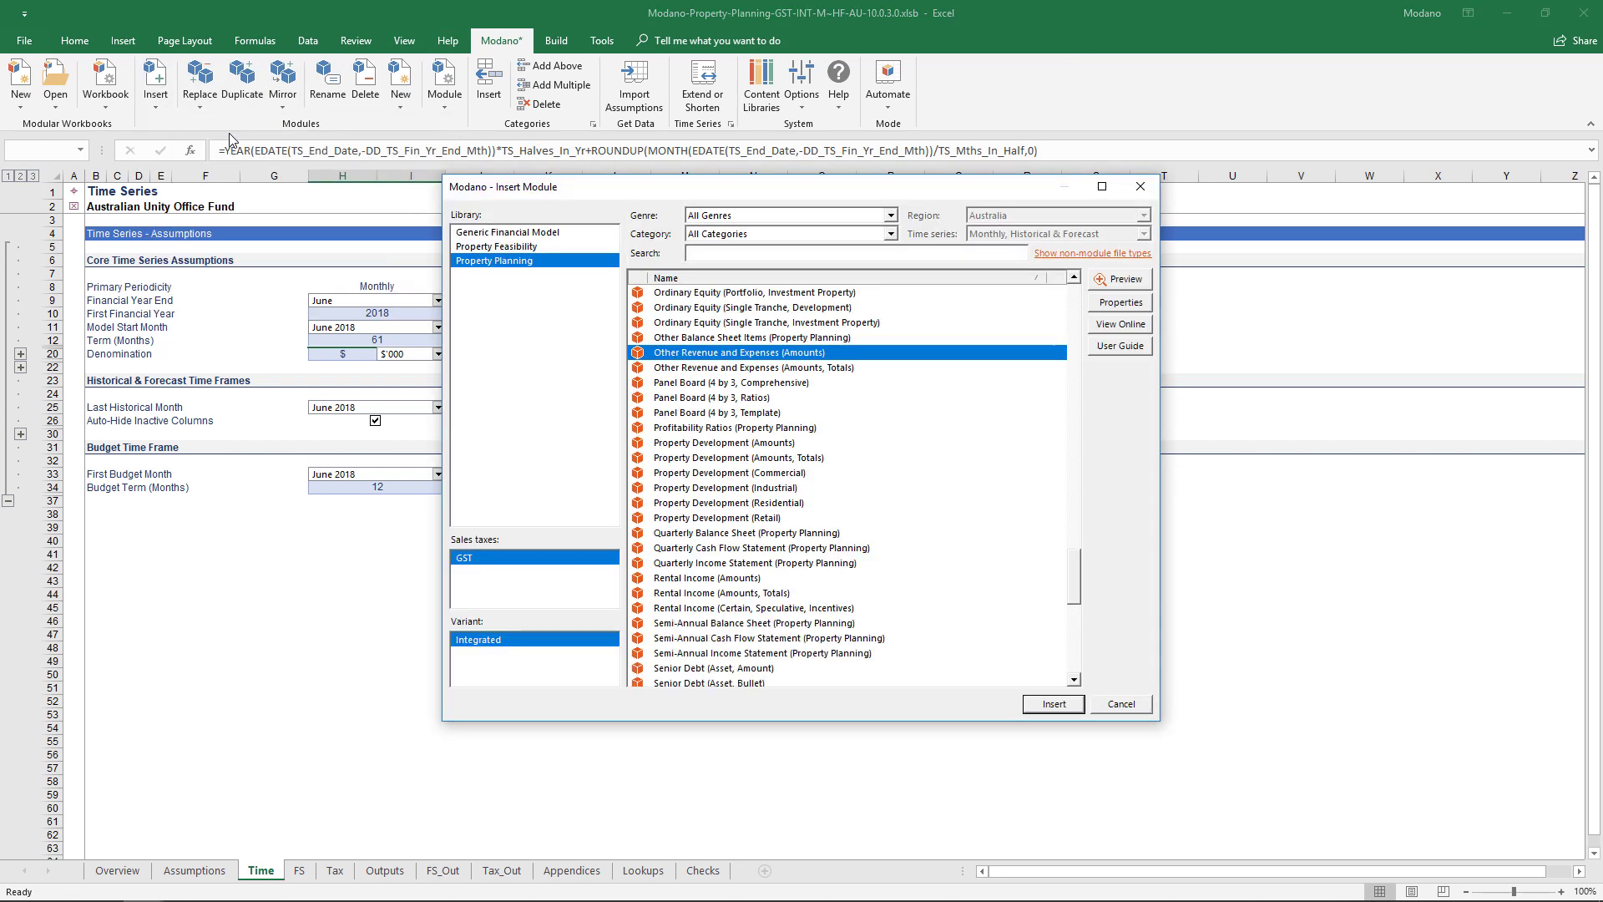
left_click(708, 217)
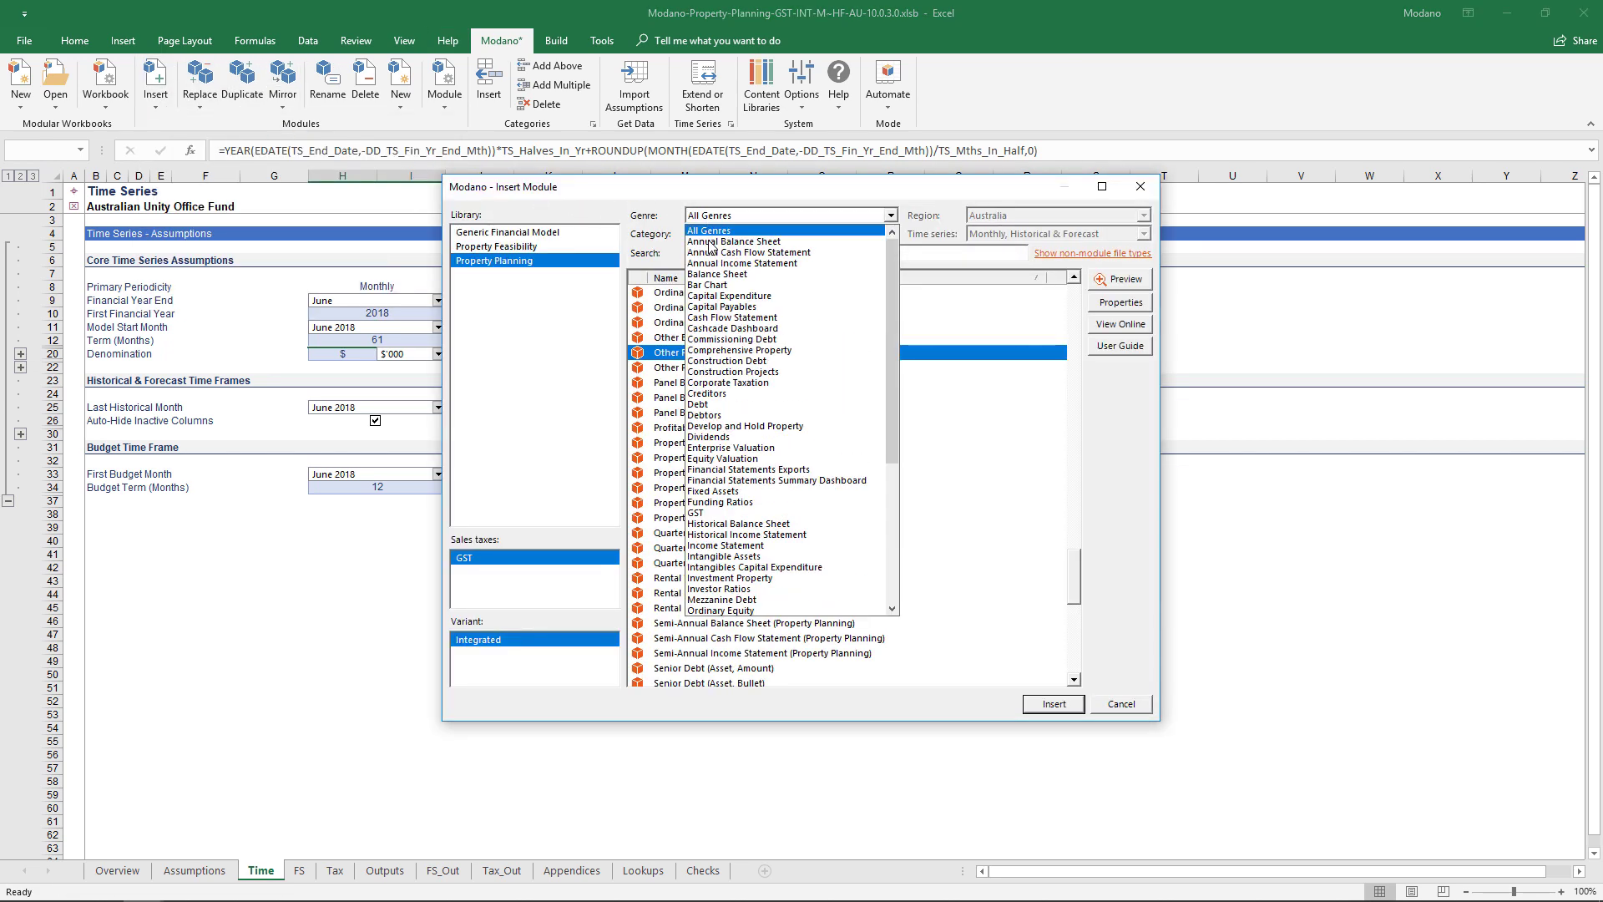
left_click(754, 579)
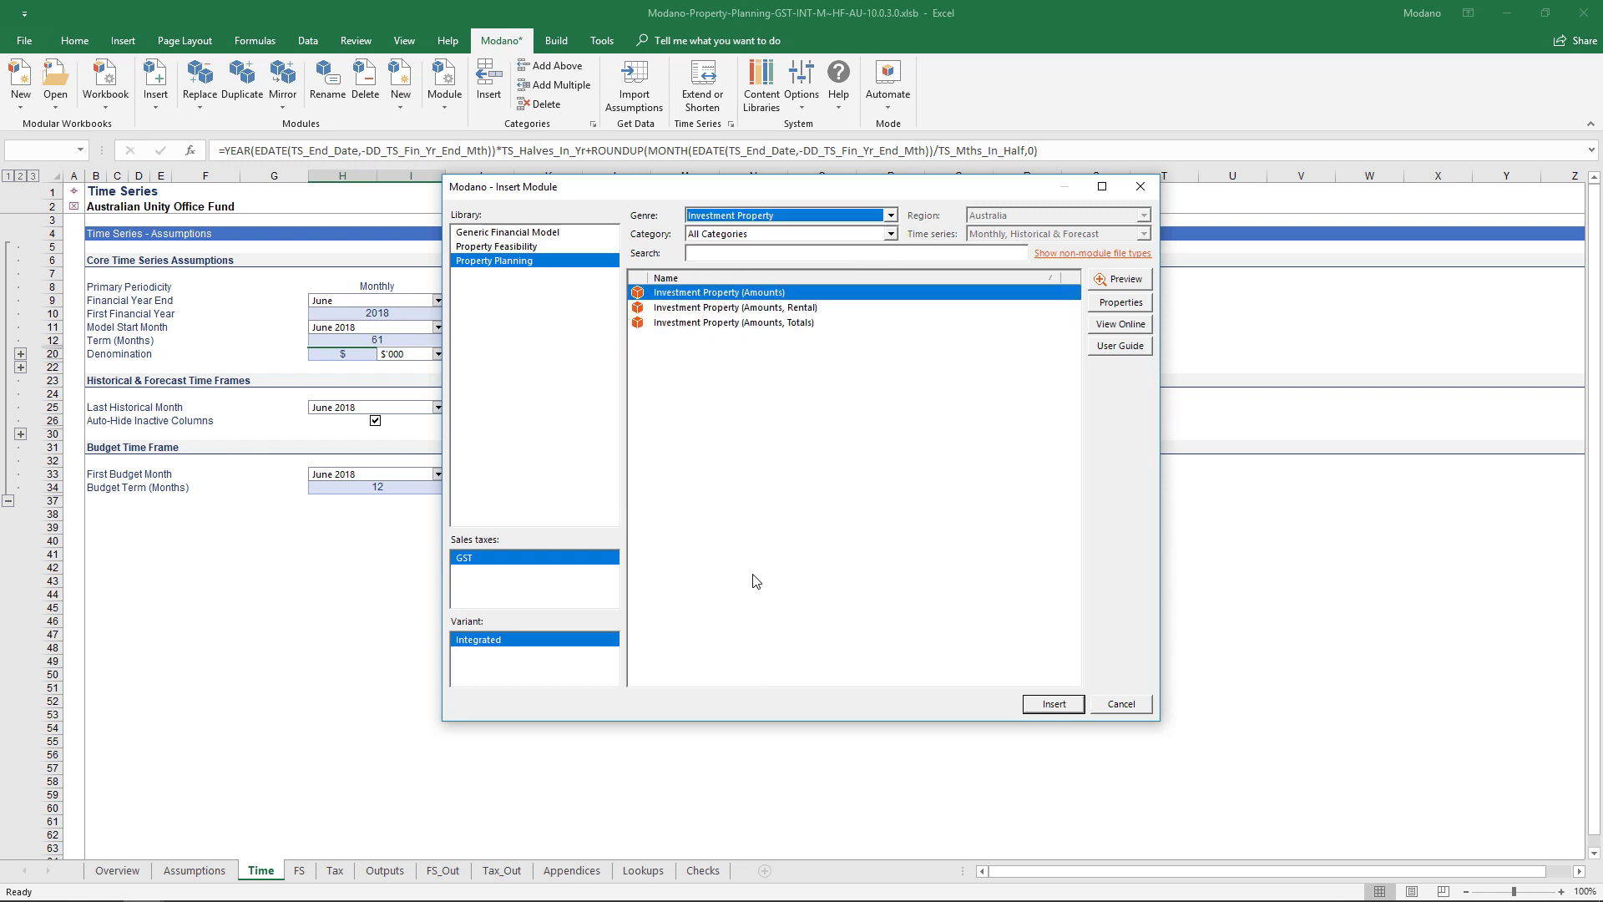
left_click(780, 307)
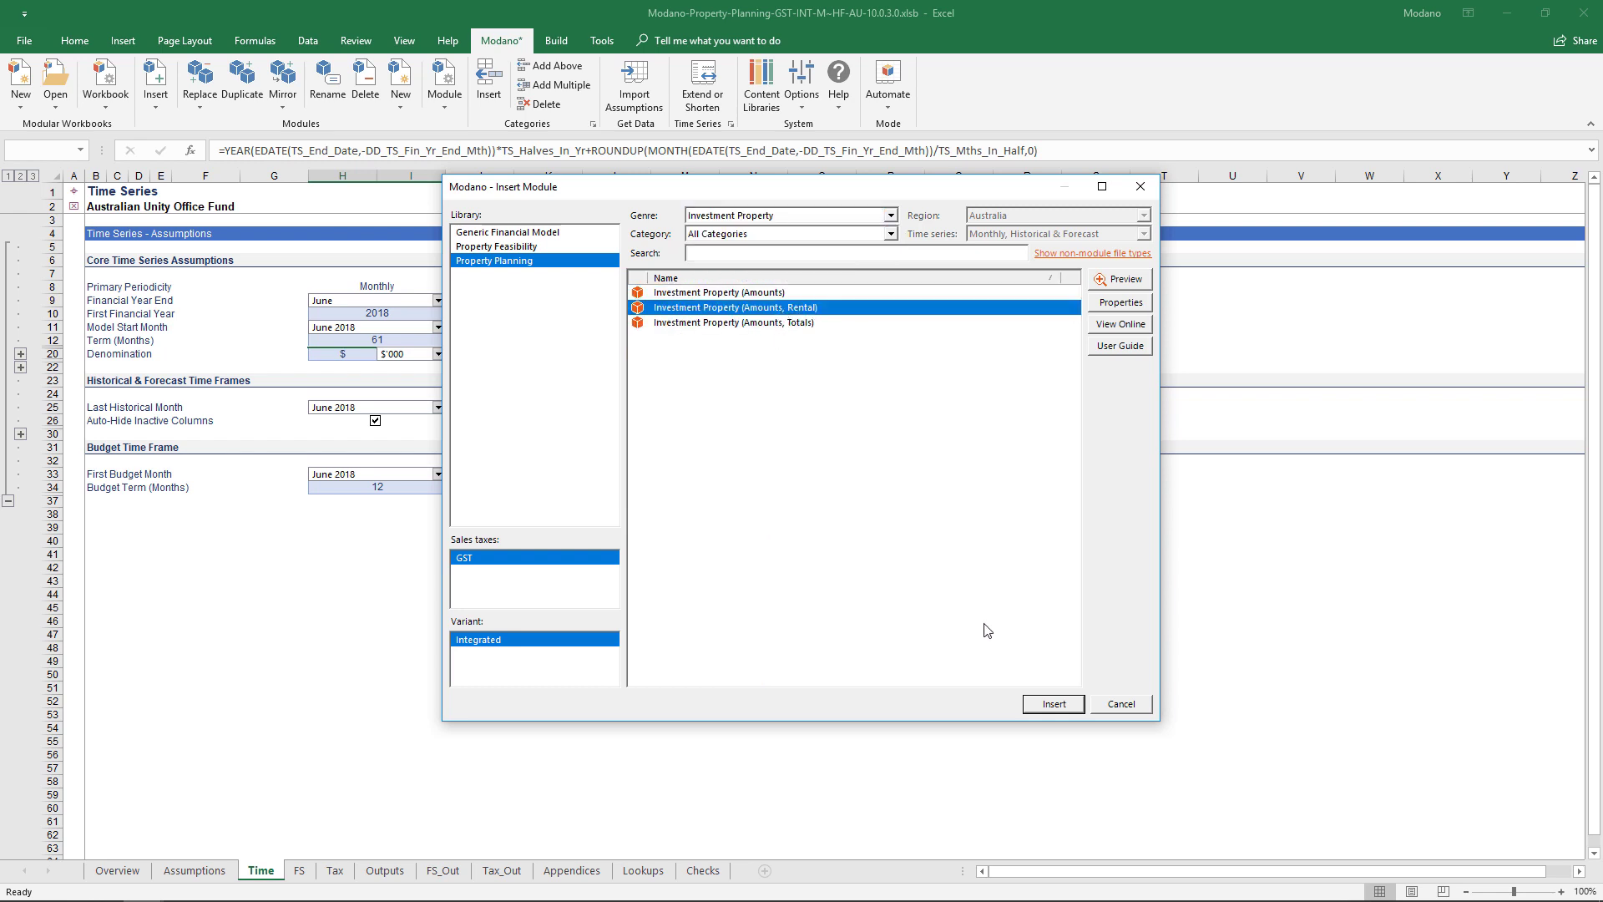
left_click(1039, 708)
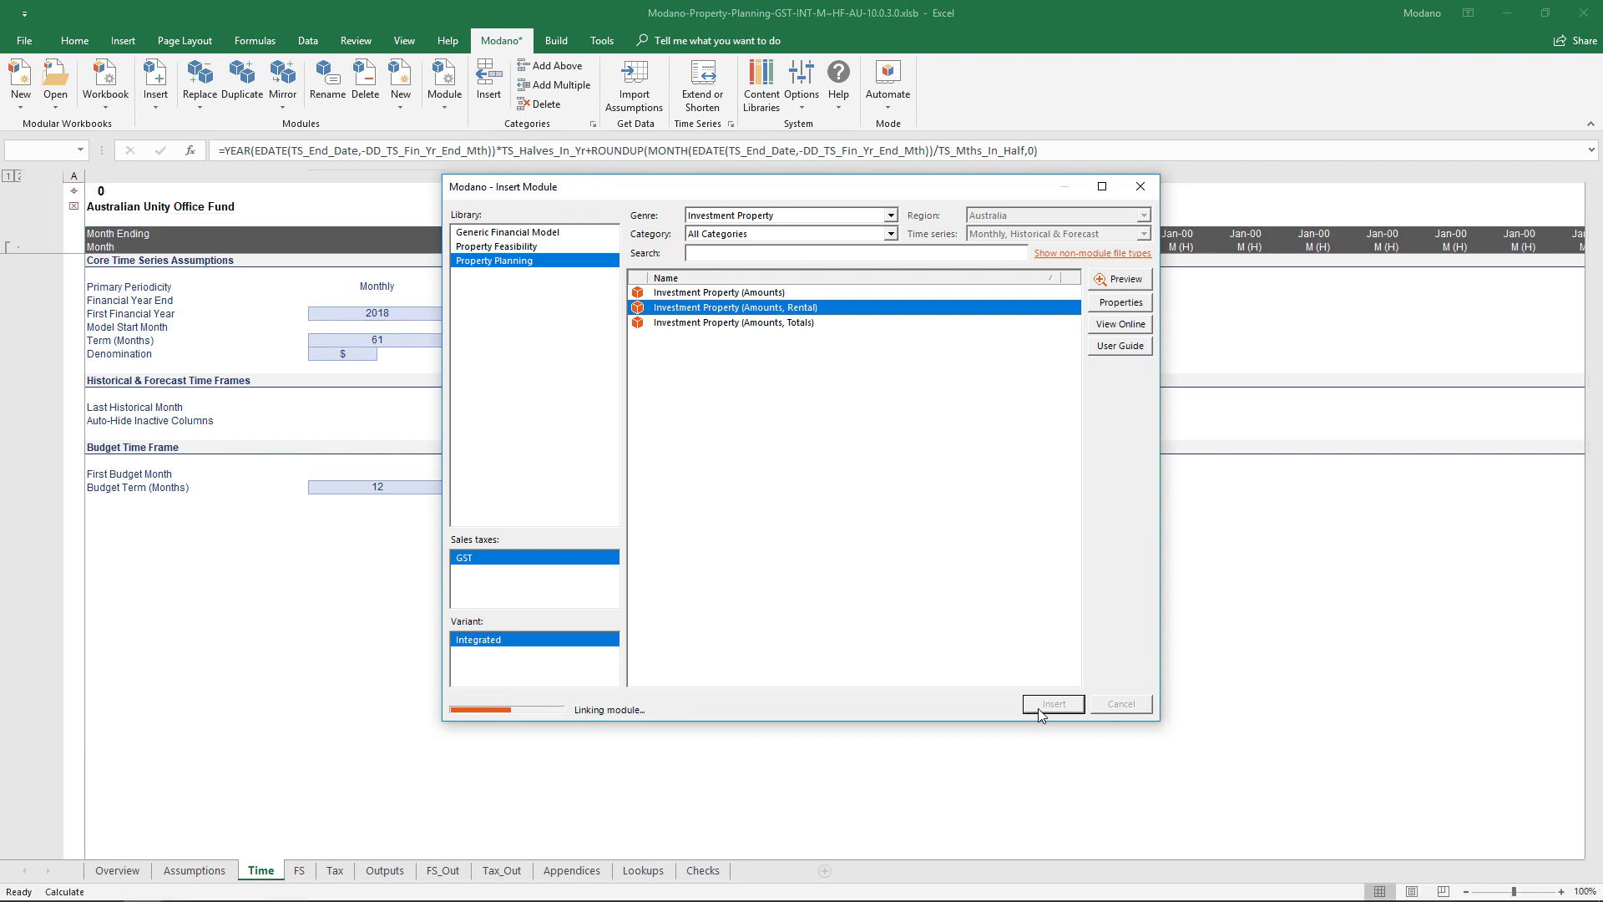
- Reduce every categories group in the Investment Property module, from Development Release through Tenant, to 1 category
left_click(559, 46)
left_click(215, 83)
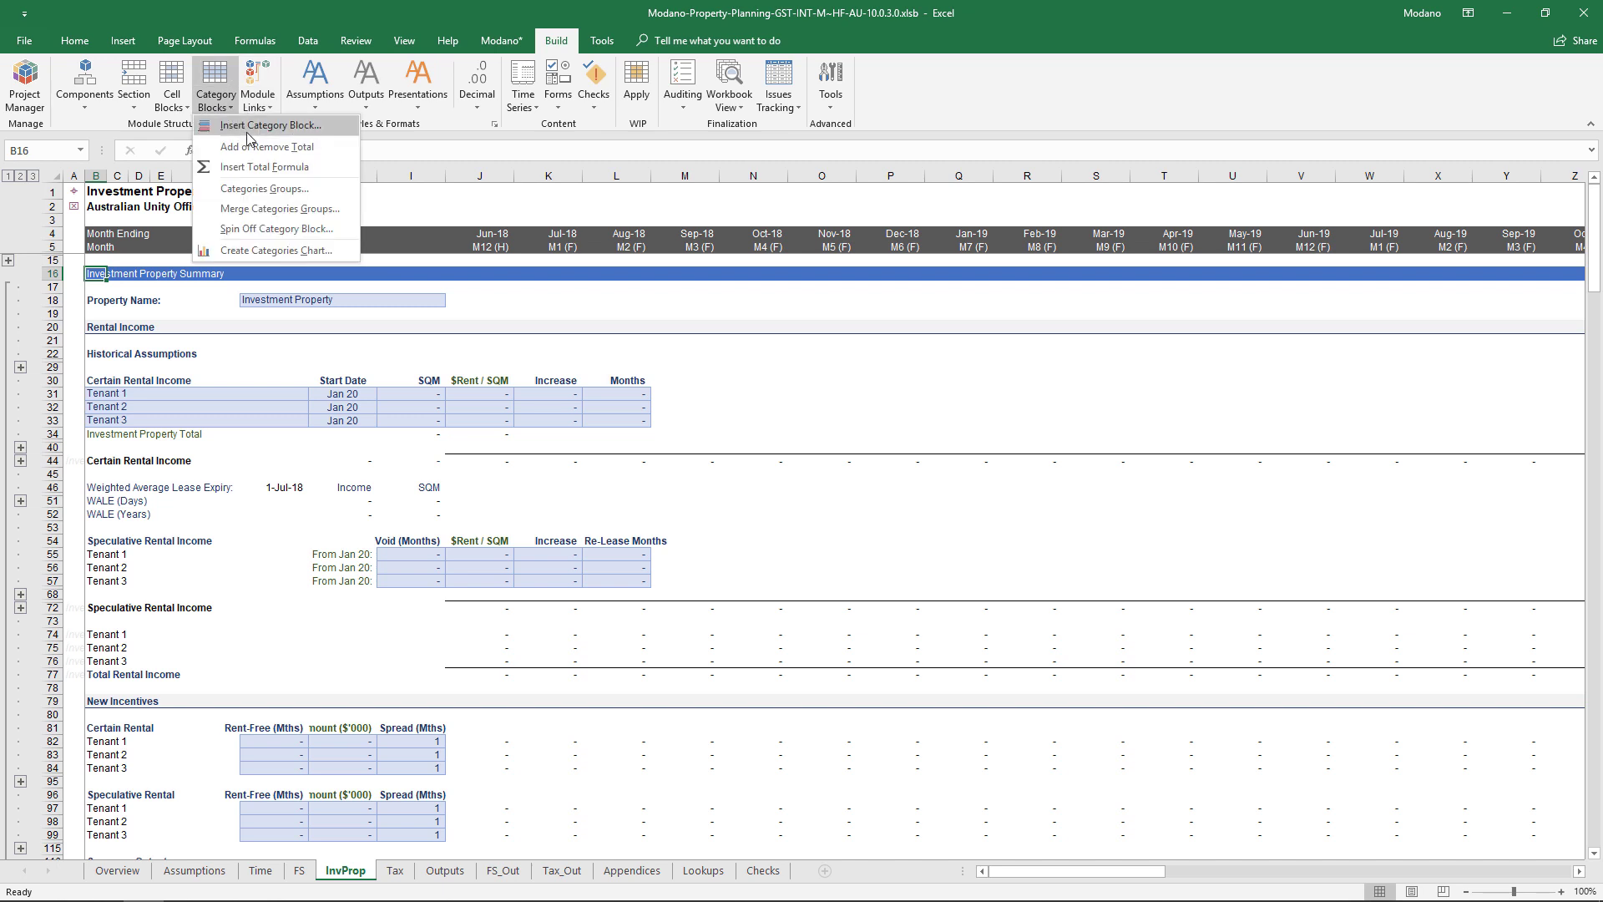
left_click(295, 190)
left_click(971, 355)
type("1")
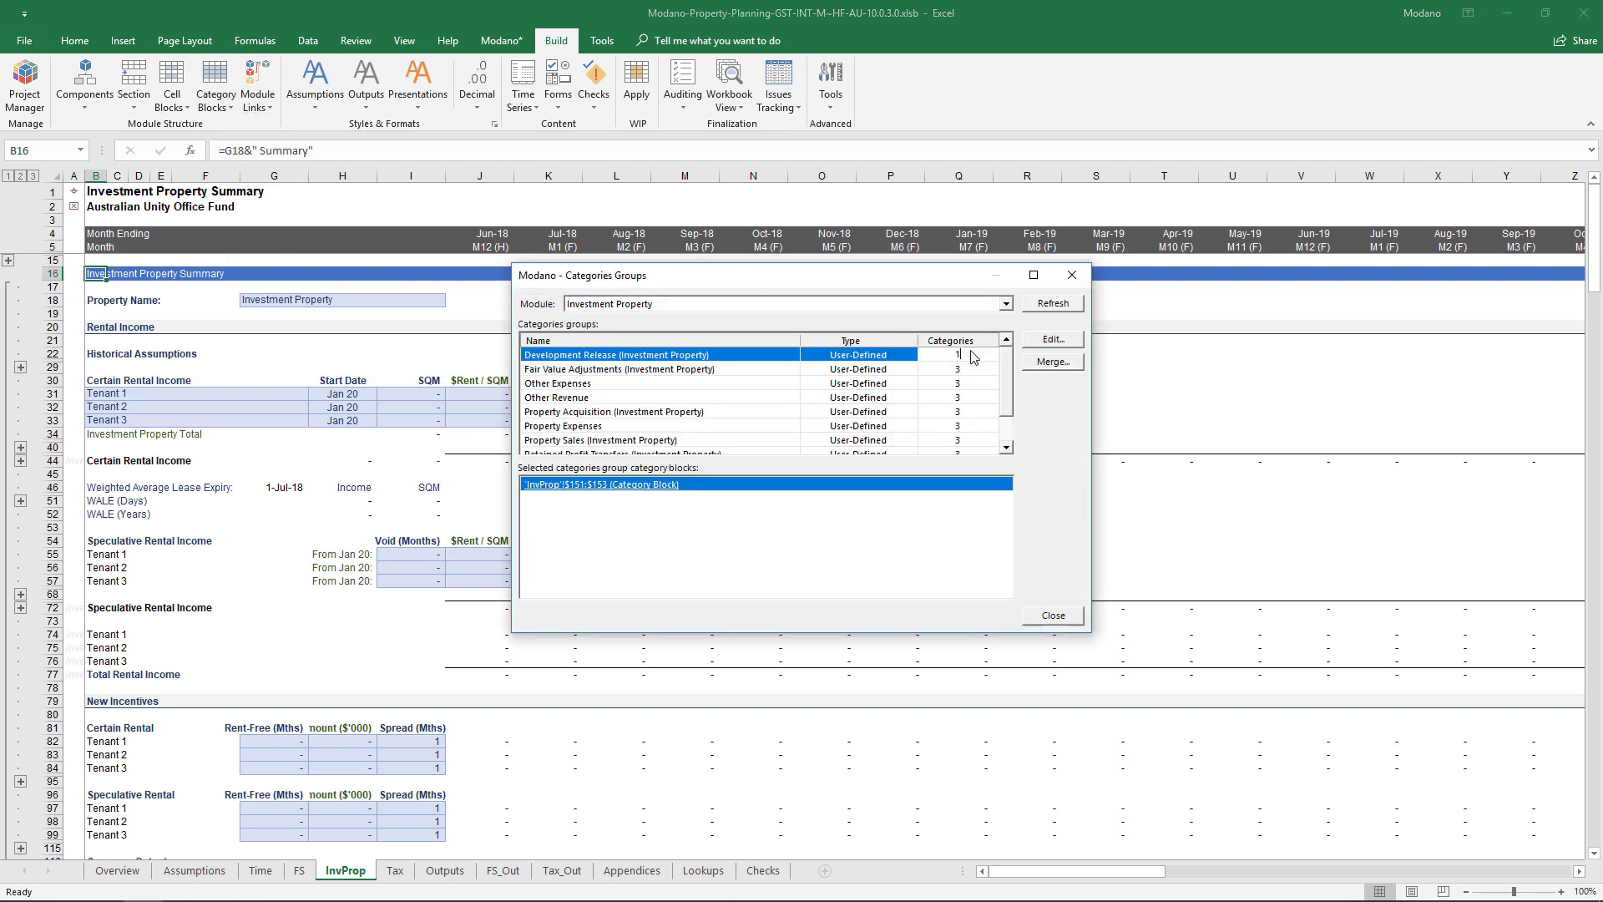
key("Return")
key("Down")
type("1")
key("Return")
key("Down")
type("1")
key("Return")
key("Down")
type("1")
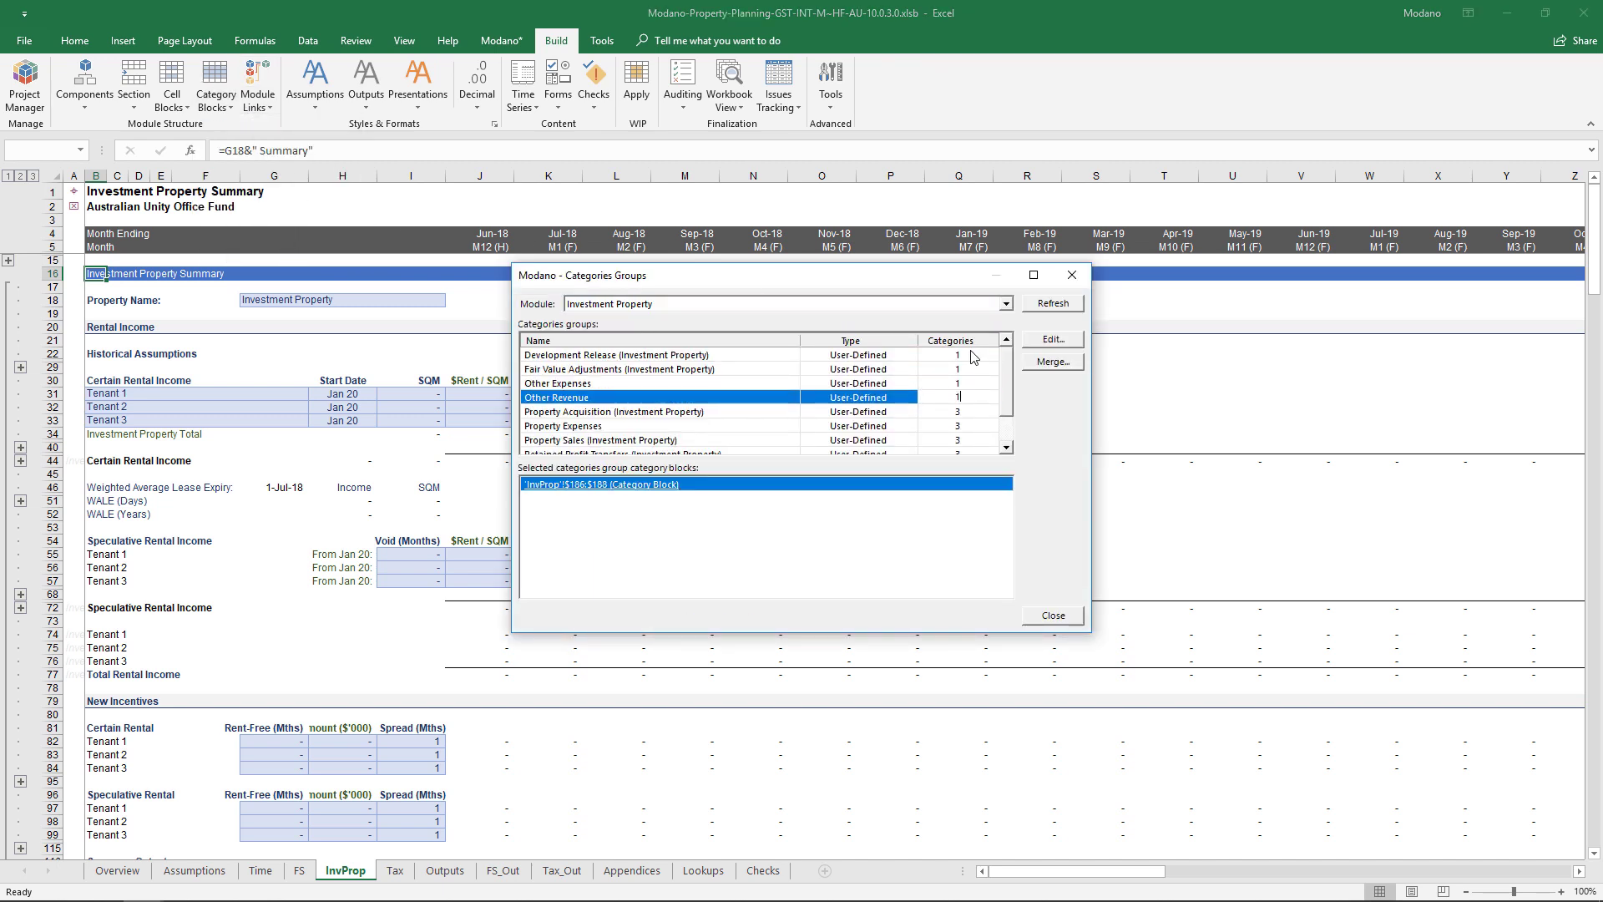
key("Return")
key("Down")
type("1")
key("Return")
key("Down")
type("1")
key("Return")
key("Down")
type("1")
key("Return")
key("Down")
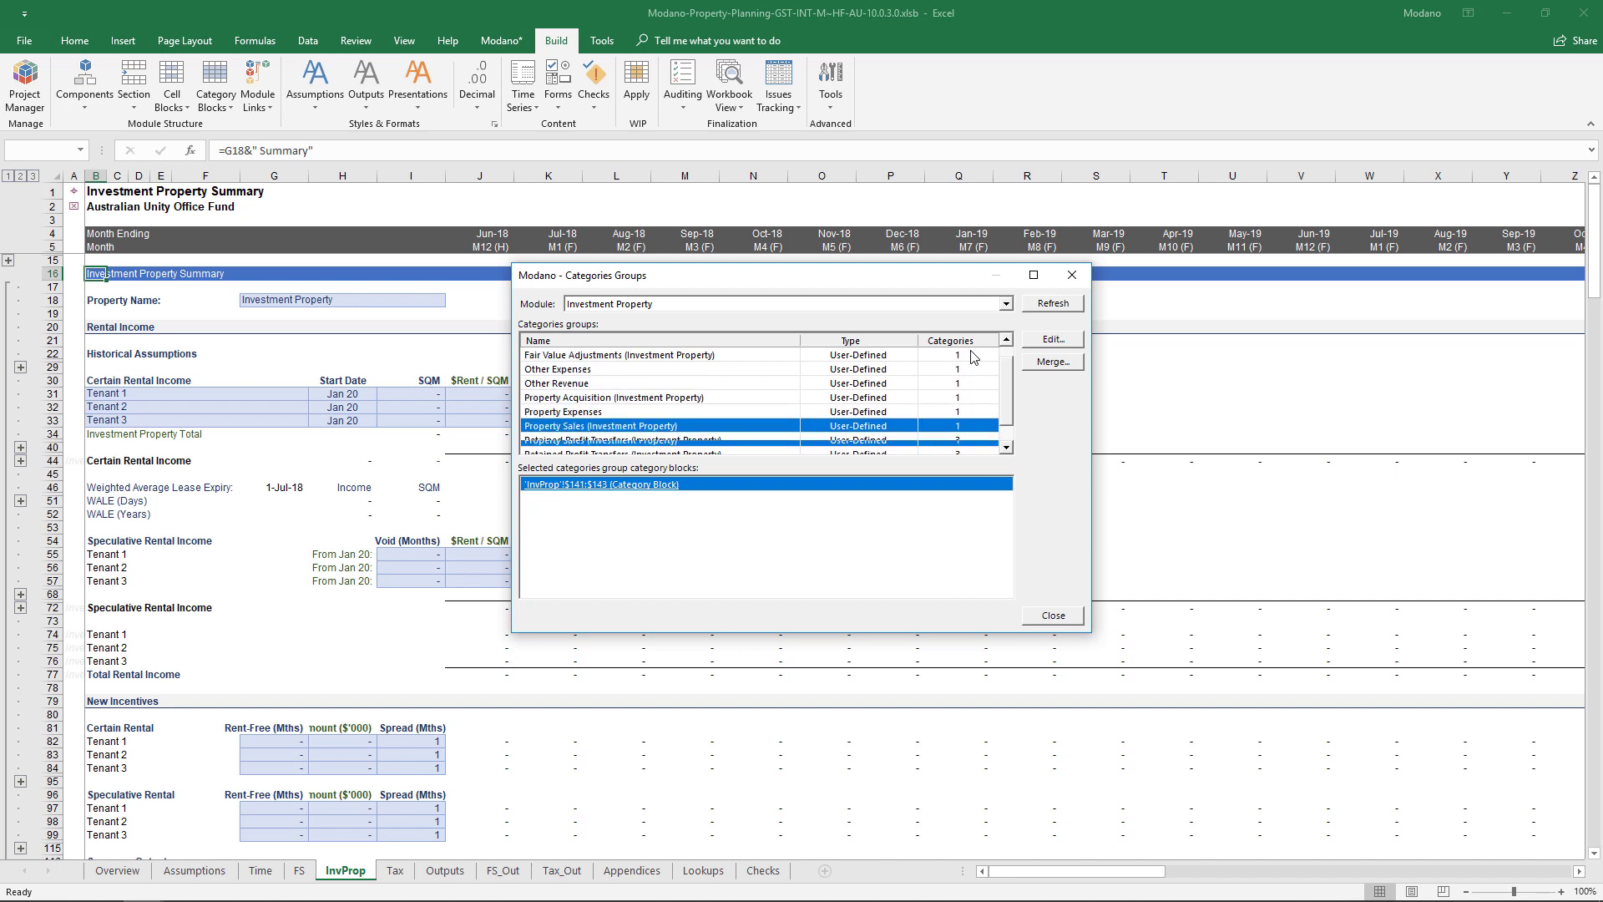
type("1")
key("Return")
key("Down")
type("1")
key("Return")
key("Down")
type("1")
key("Return")
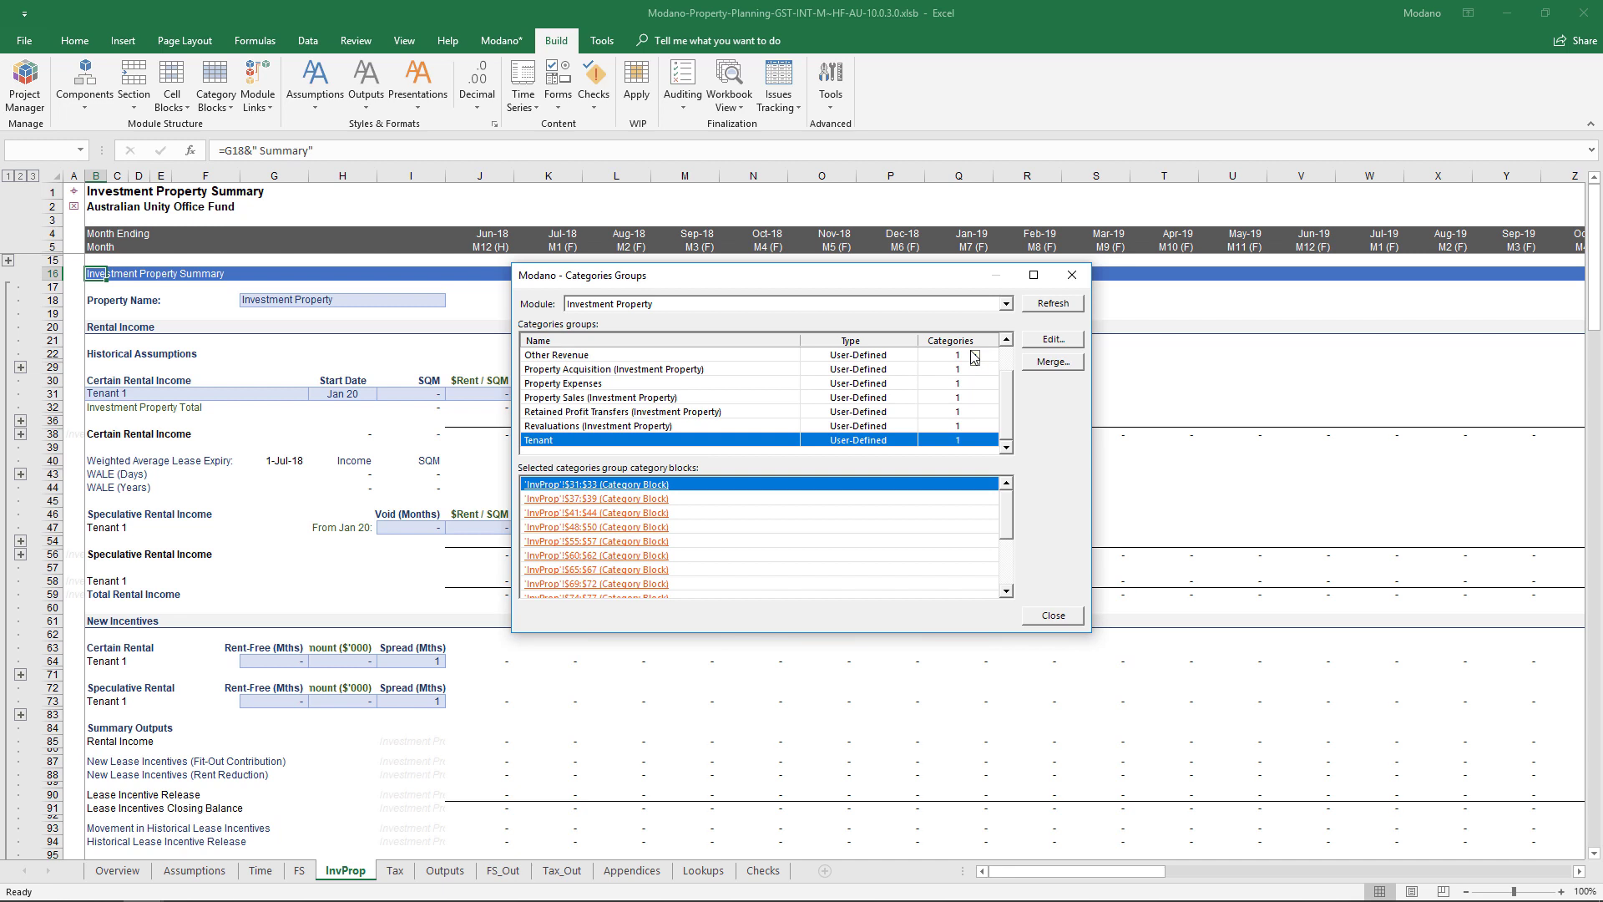
left_click(1074, 615)
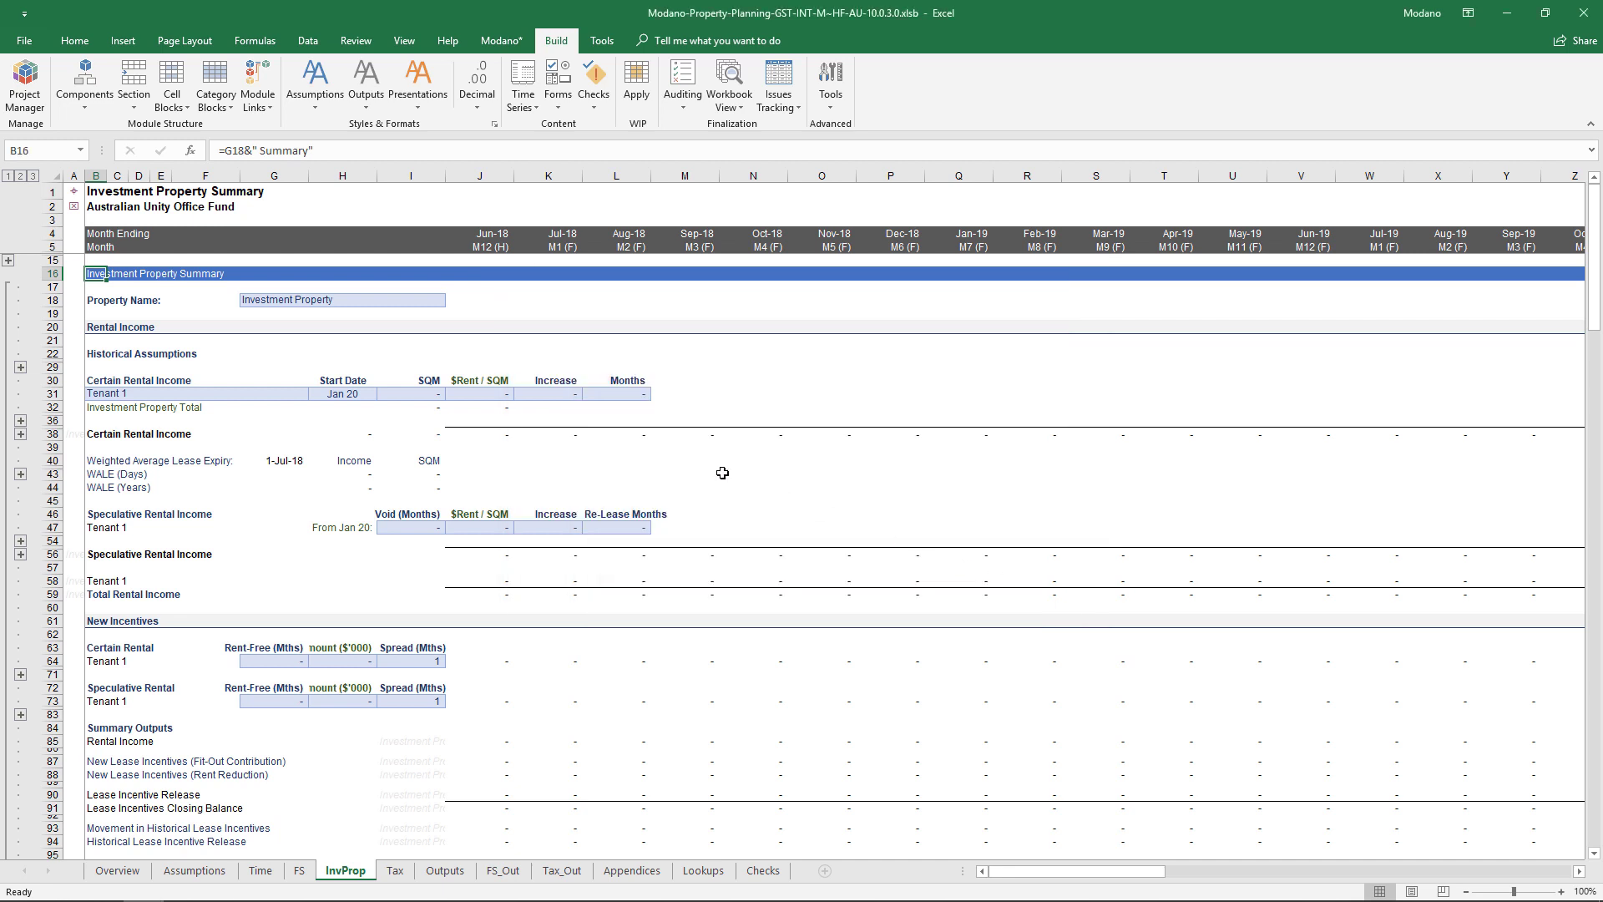
- Enter the property's street address as the property name
left_click(433, 302)
type("30 P")
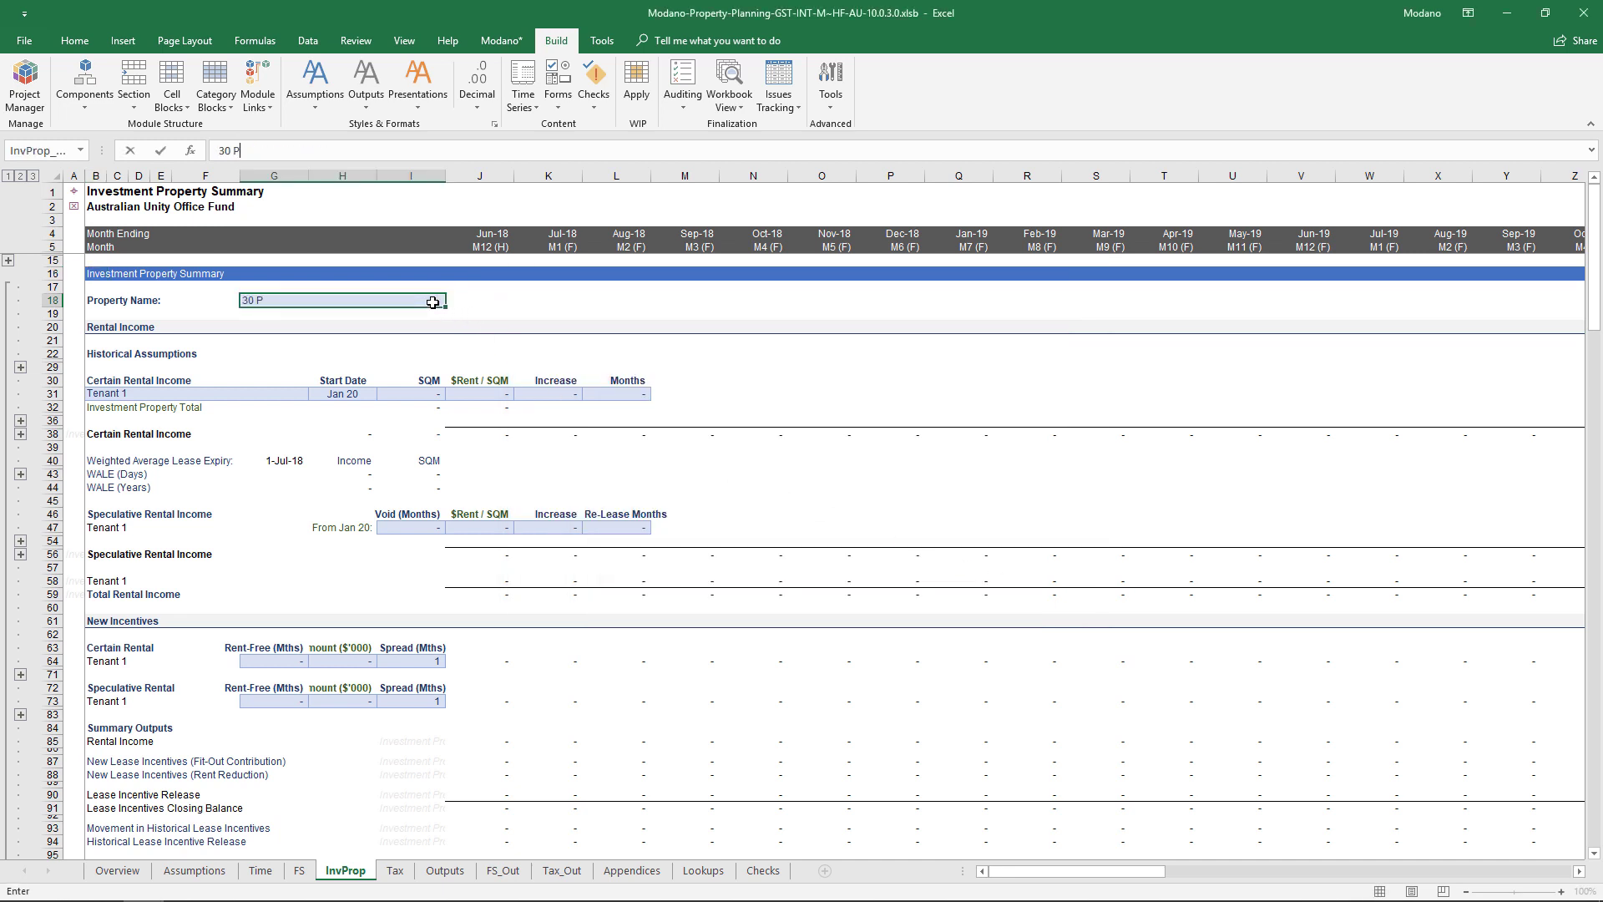
type("irie Street")
key("Return")
- Fill in Tenant 1's certain rental income: start date 1/7/2018, 25000 SQM, $370 rent per SQM, 2.5% increase and 56 months
left_click(360, 394)
type("1/7/2018")
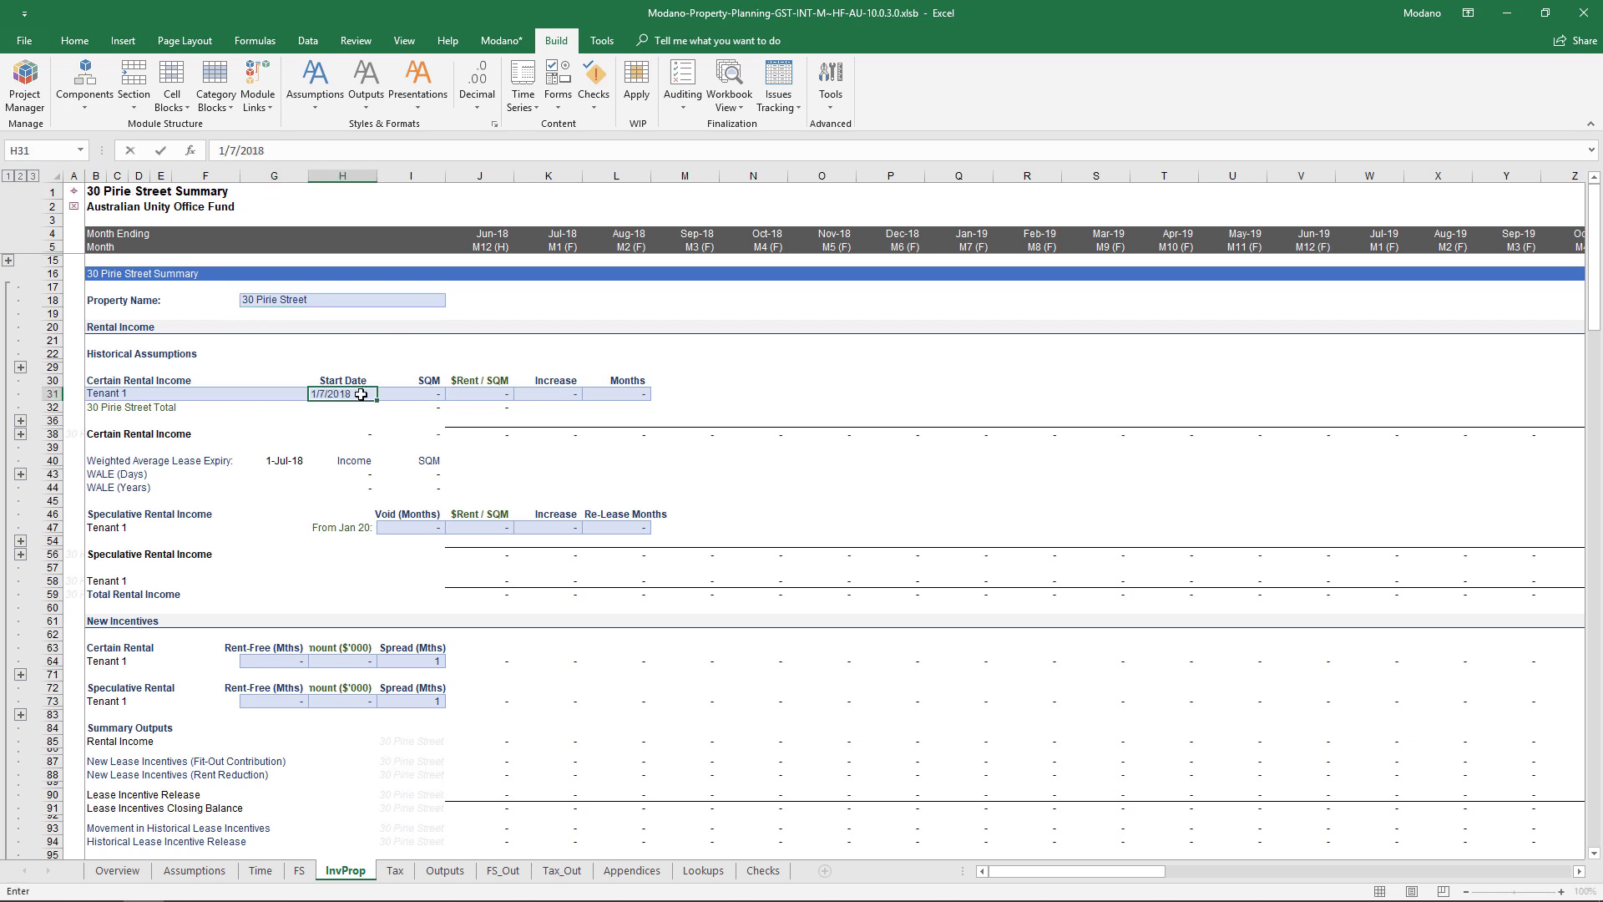
key("Tab")
type("25000")
key("Tab")
type("370")
key("Tab")
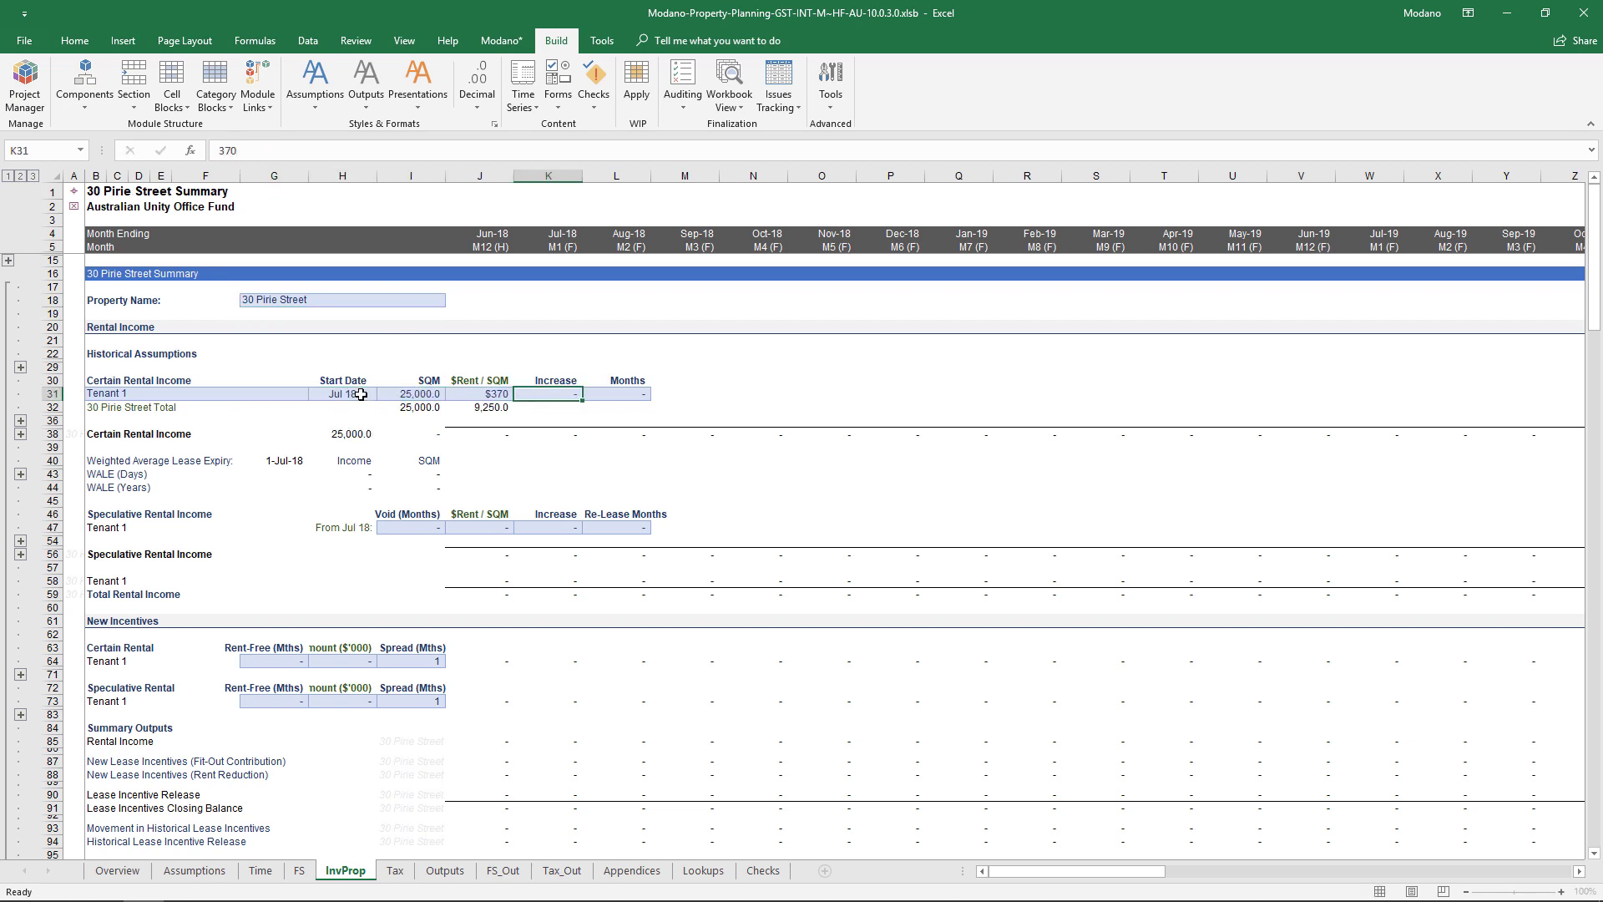
type("2.5%")
key("Tab")
type("56")
key("Tab")
- Fill in Tenant 1's speculative rental income with $400 rent per SQM, a 3% increase and 60 re-lease months
left_click(460, 524)
type("400")
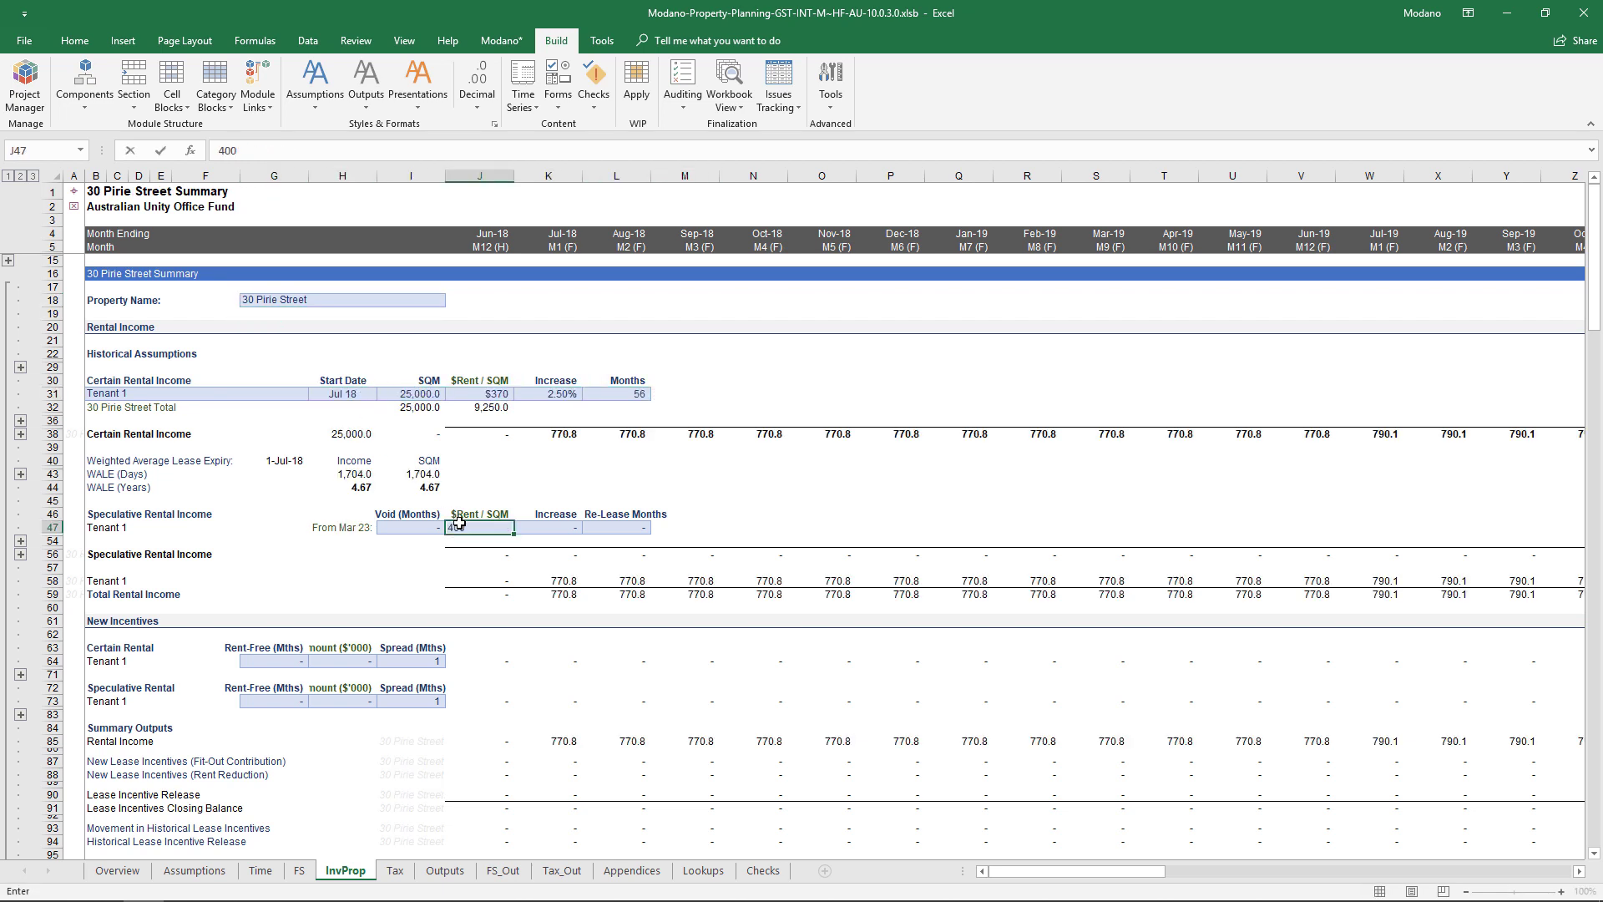
key("Tab")
type("3%")
key("Tab")
type("60")
key("Return")
- Expand the Investment Property historical assumptions and enter 120000 as the Jun-18 Investment Properties balance
scroll(459, 523, "down", 7)
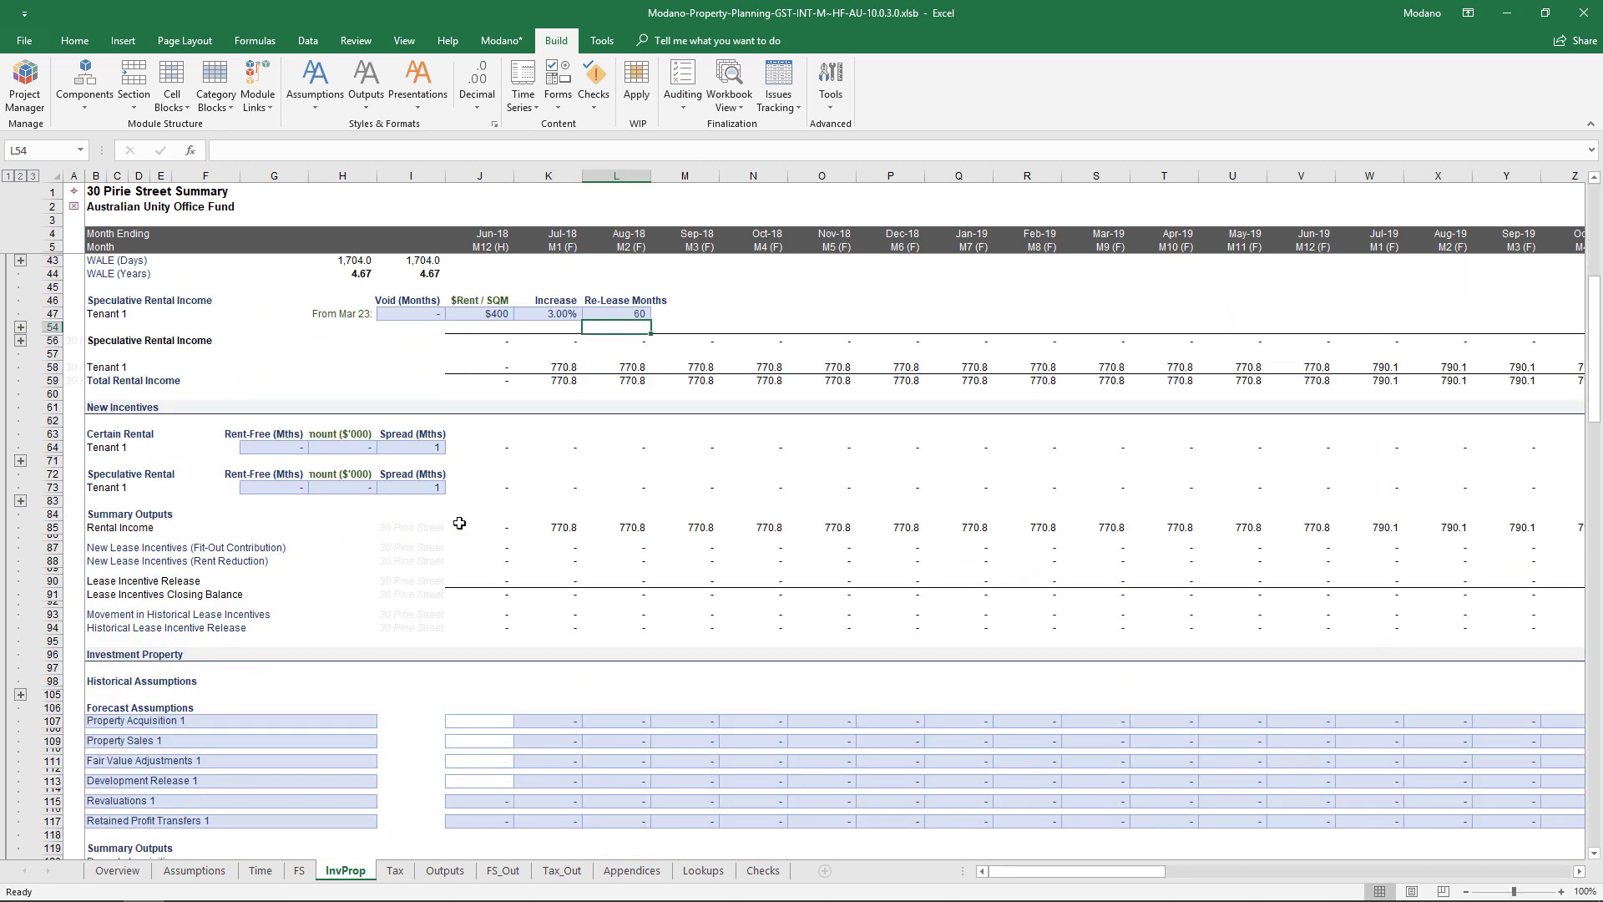
left_click(20, 627)
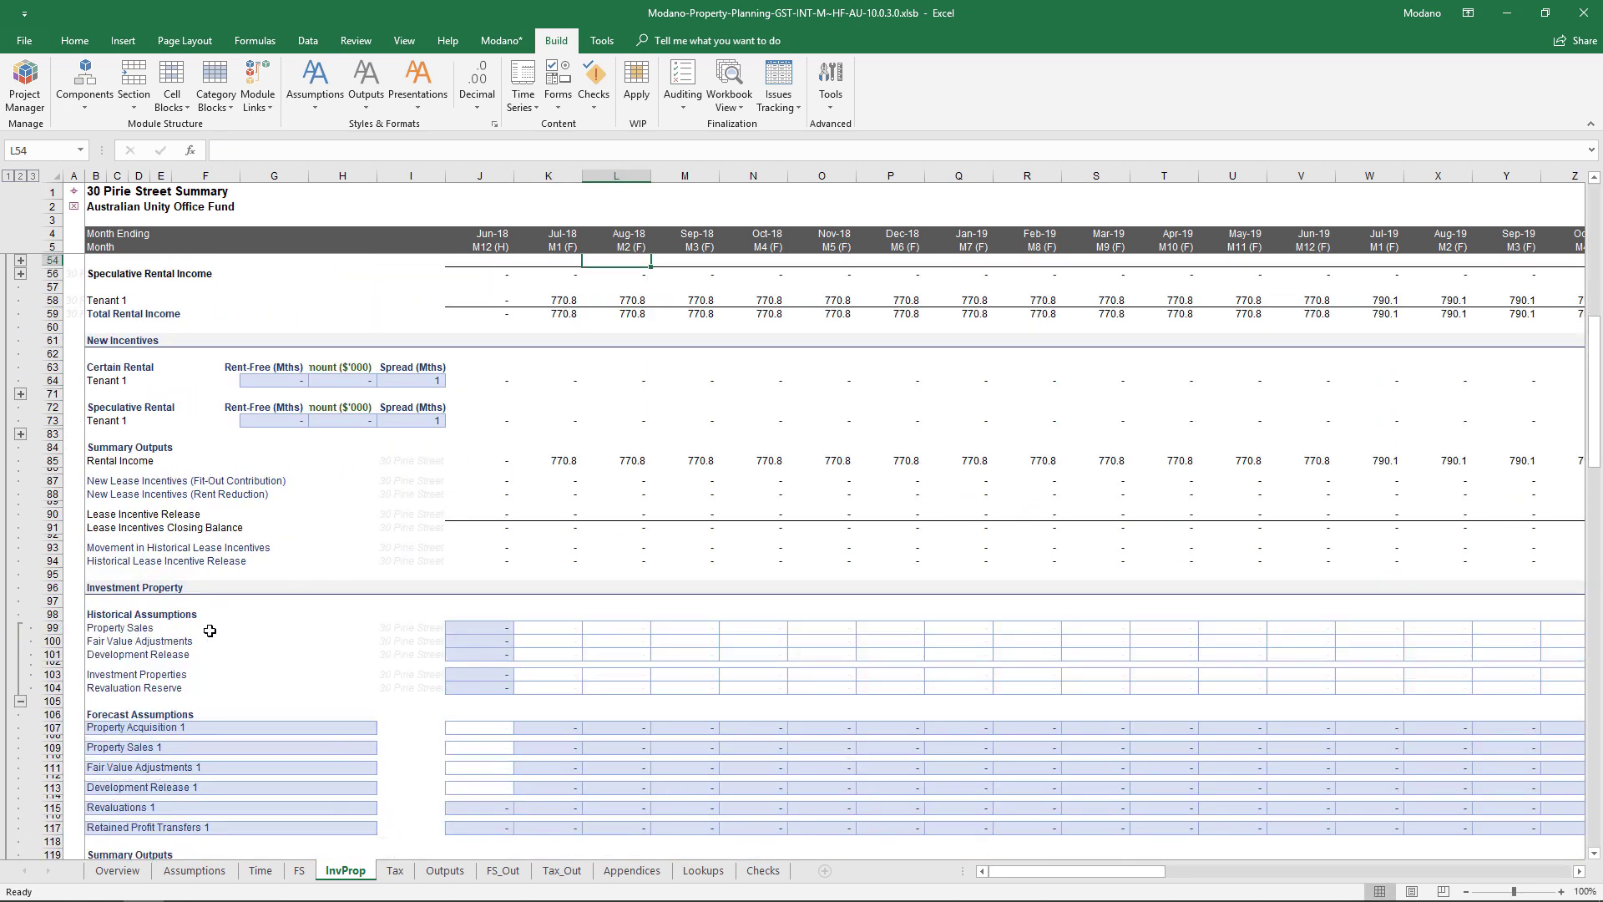
left_click(478, 674)
type("120000")
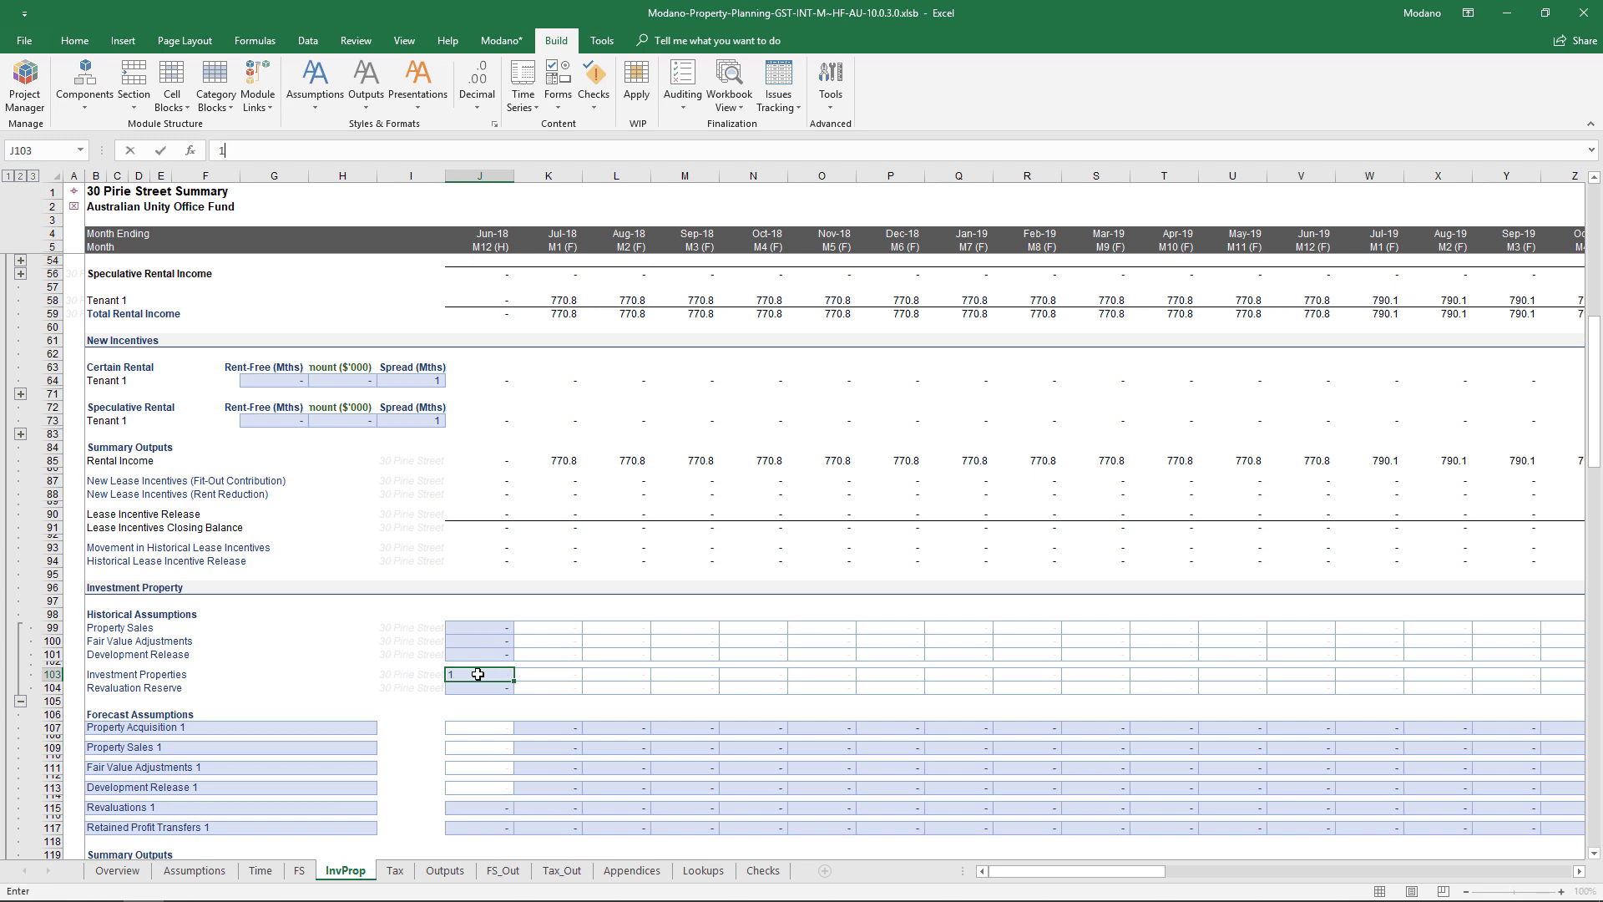
key("Return")
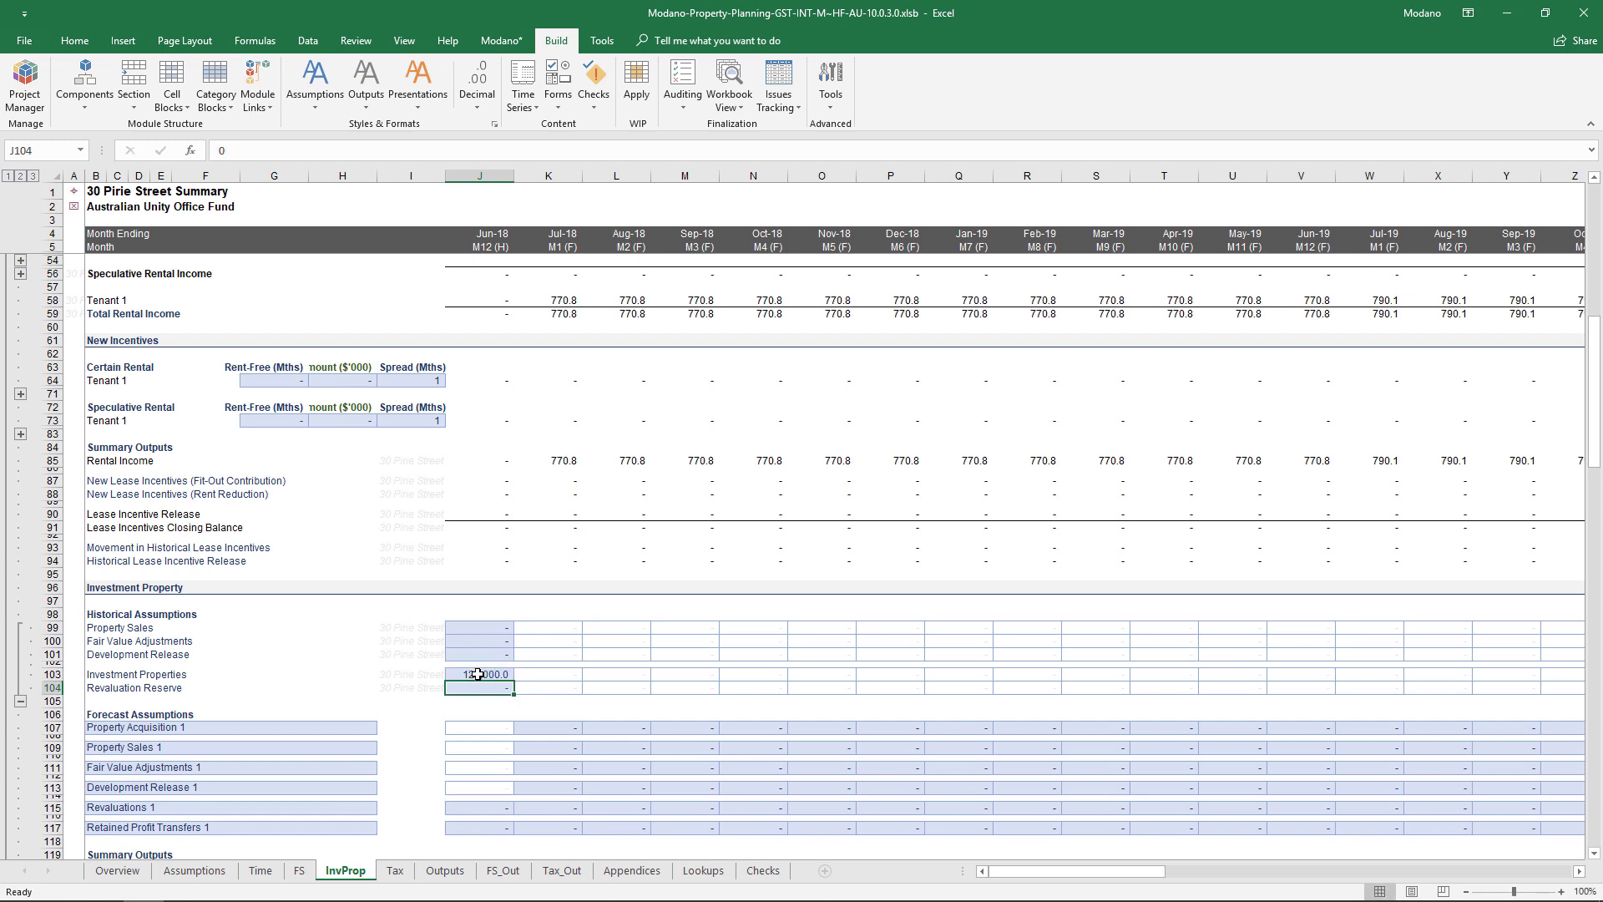
key("ctrl+Home")
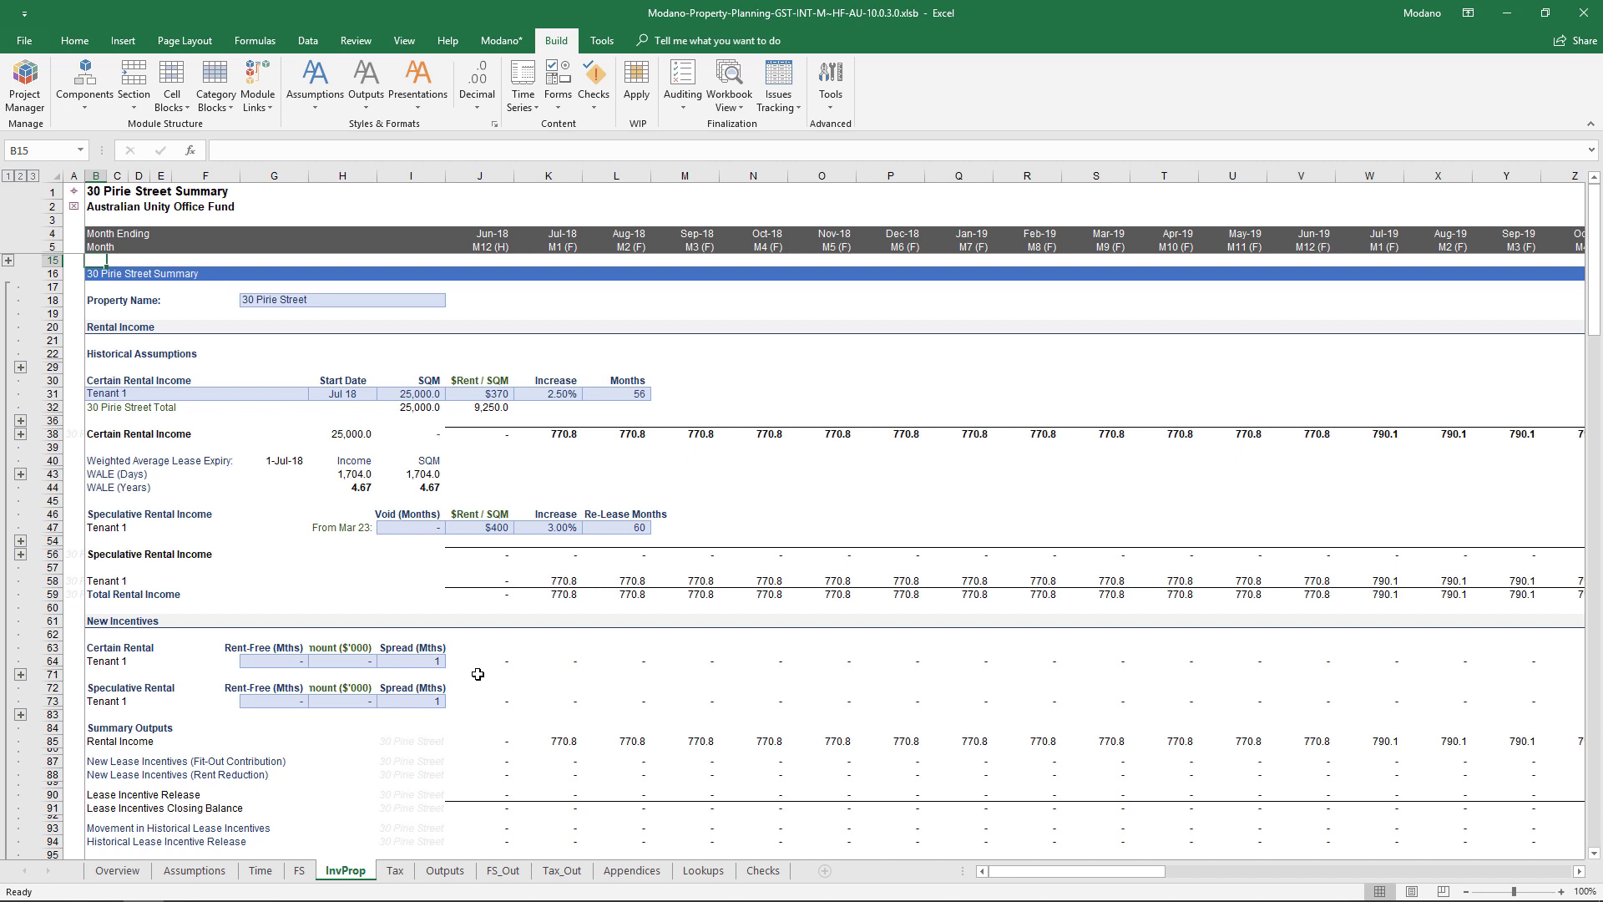
right_click(617, 397)
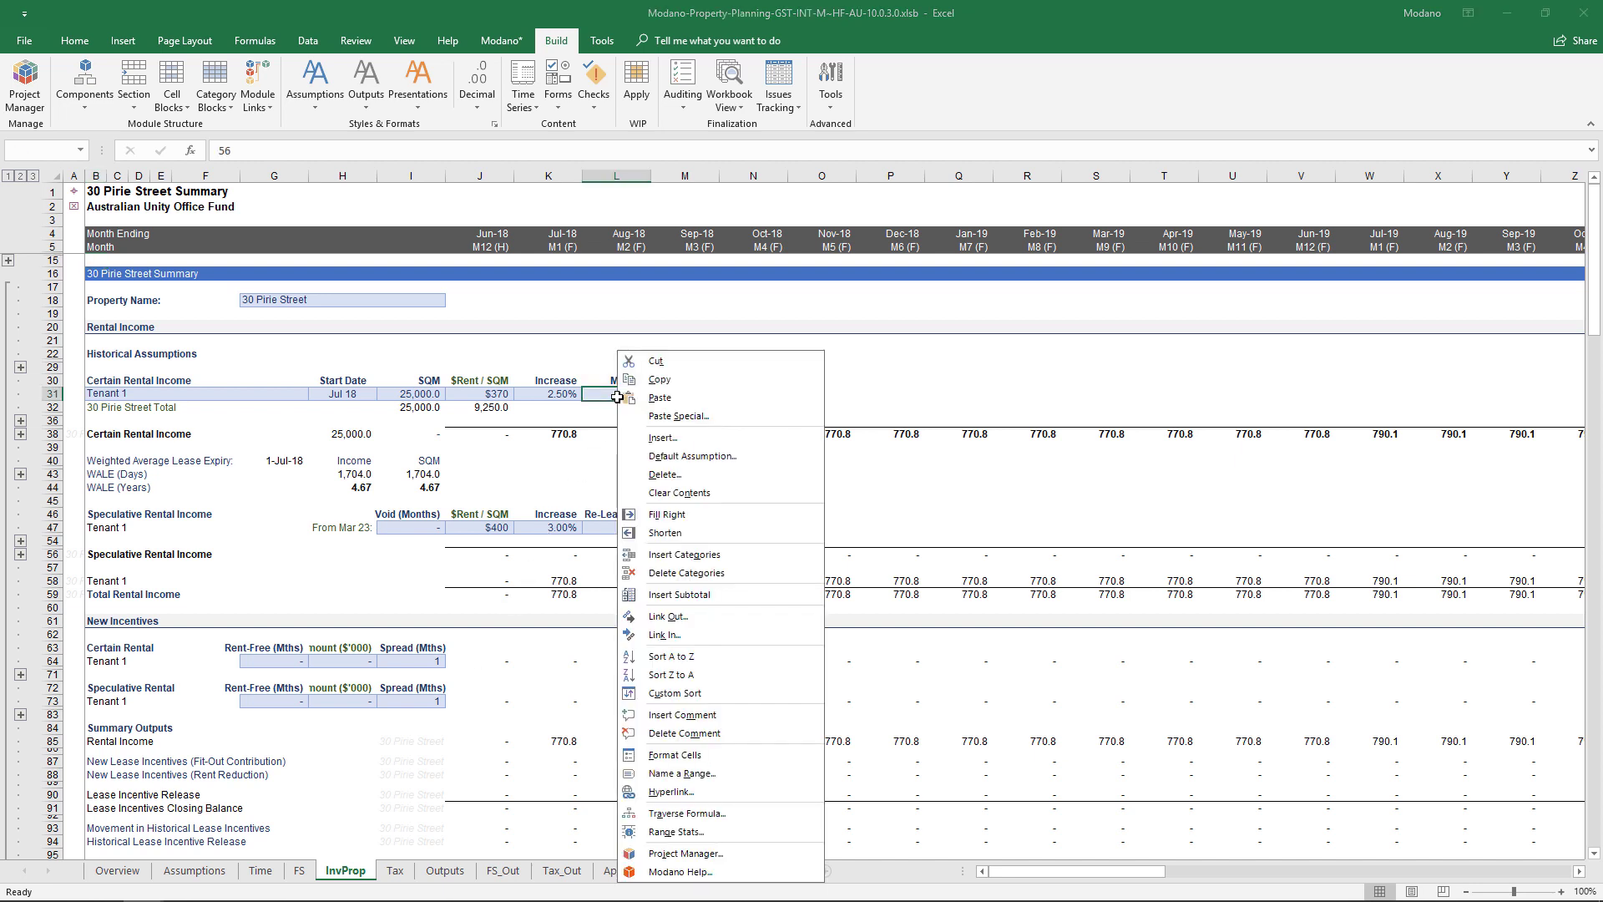
left_click(744, 557)
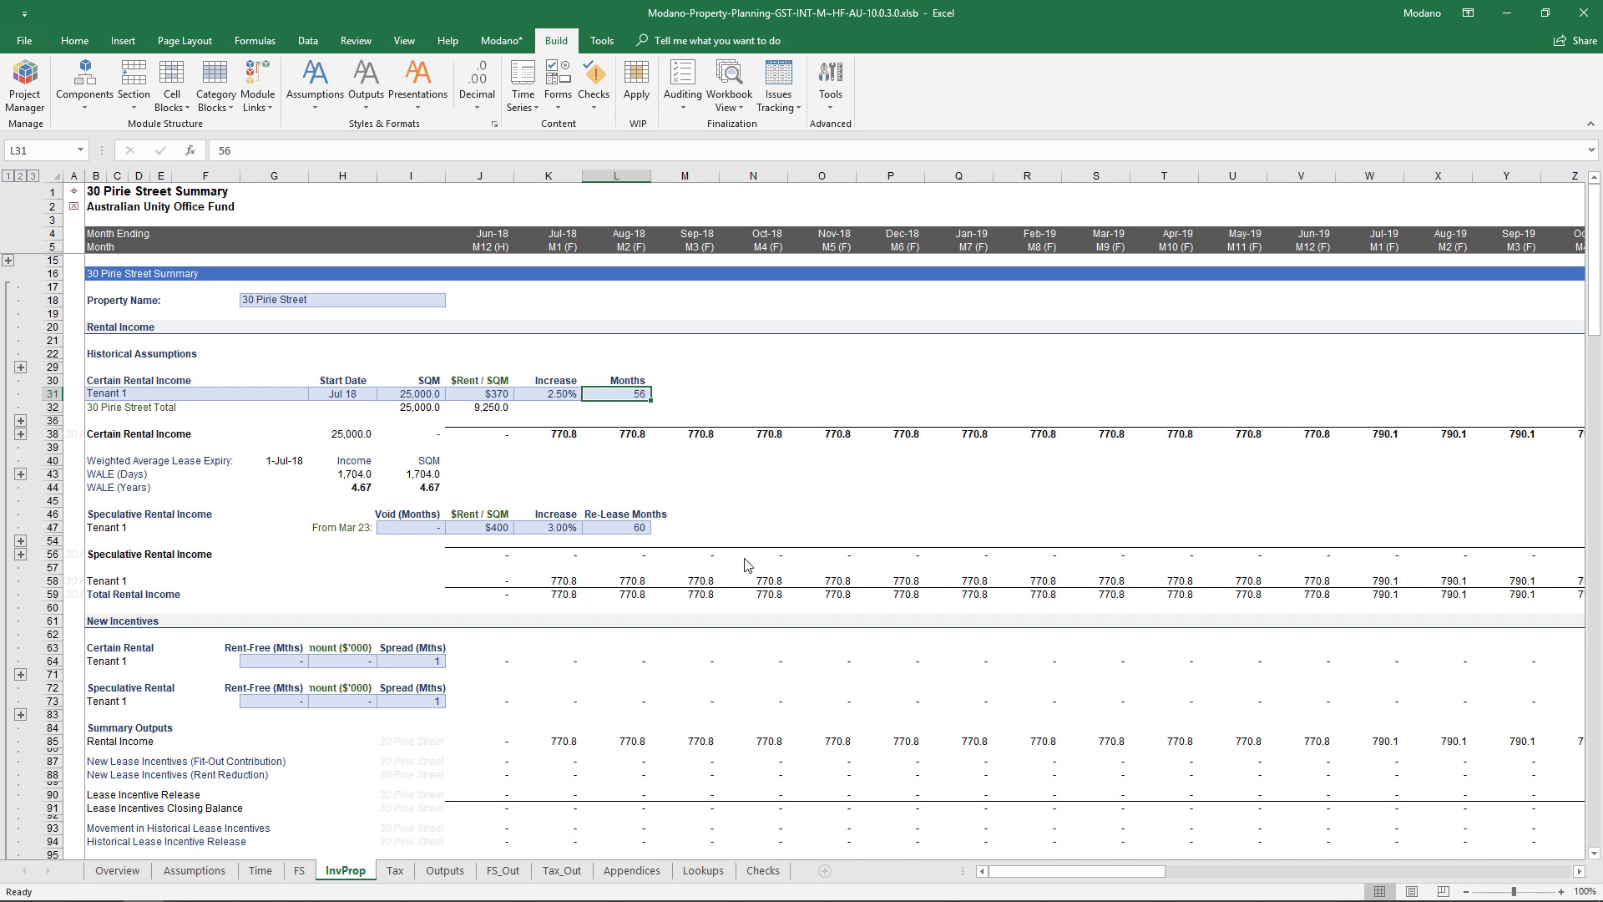
- Mirror the Investment Property module with a mirror count of 8
left_click(501, 40)
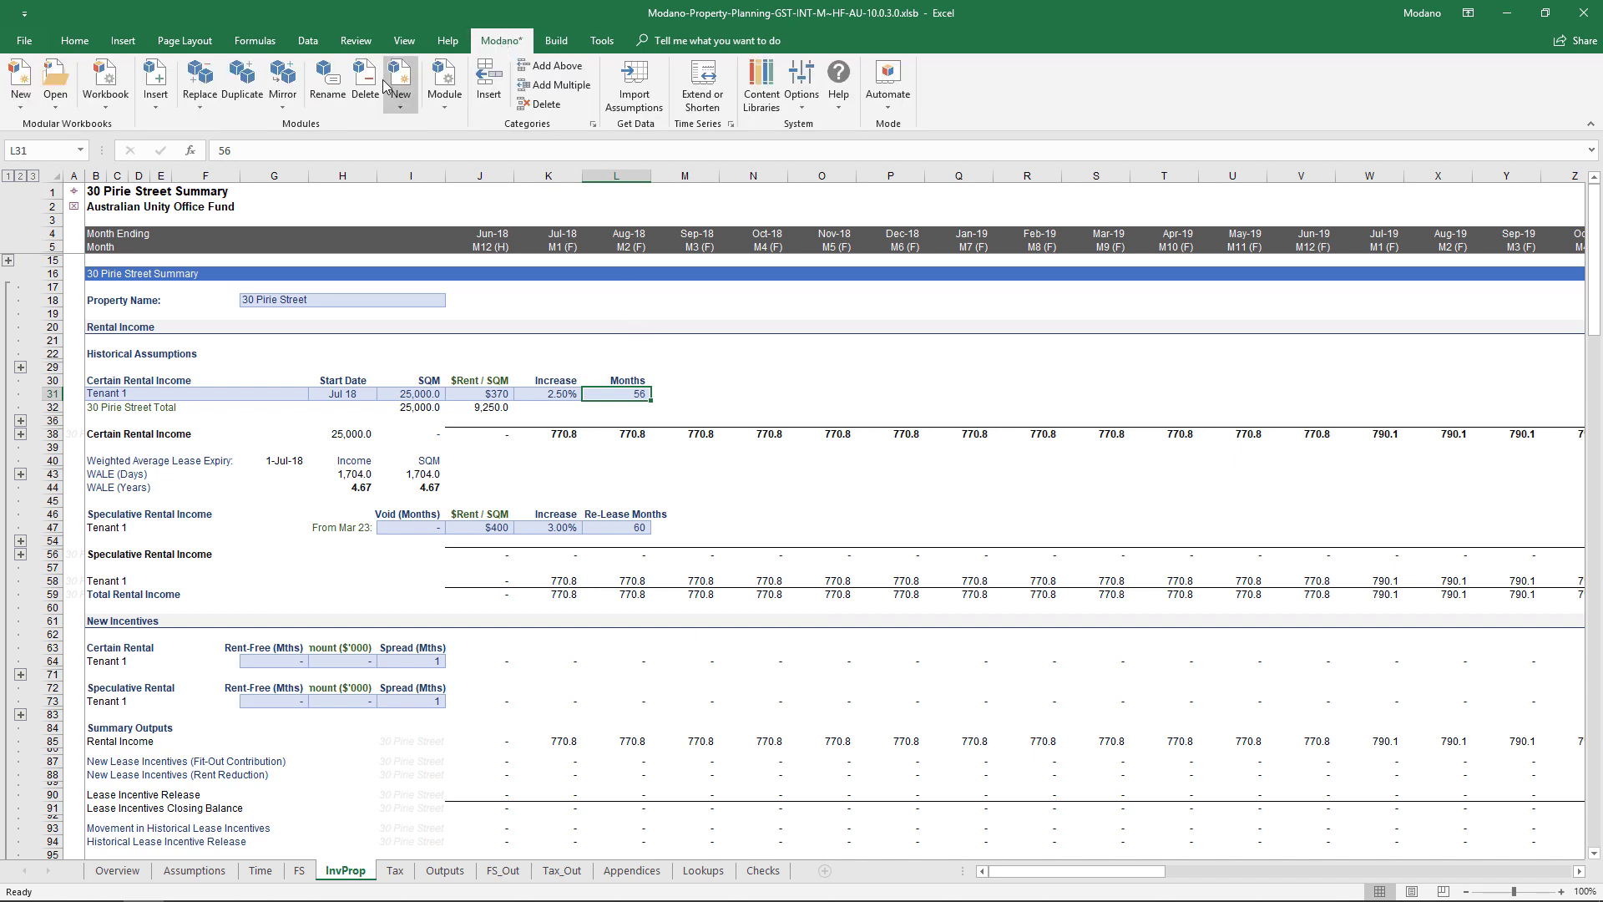
left_click(288, 100)
left_click(327, 147)
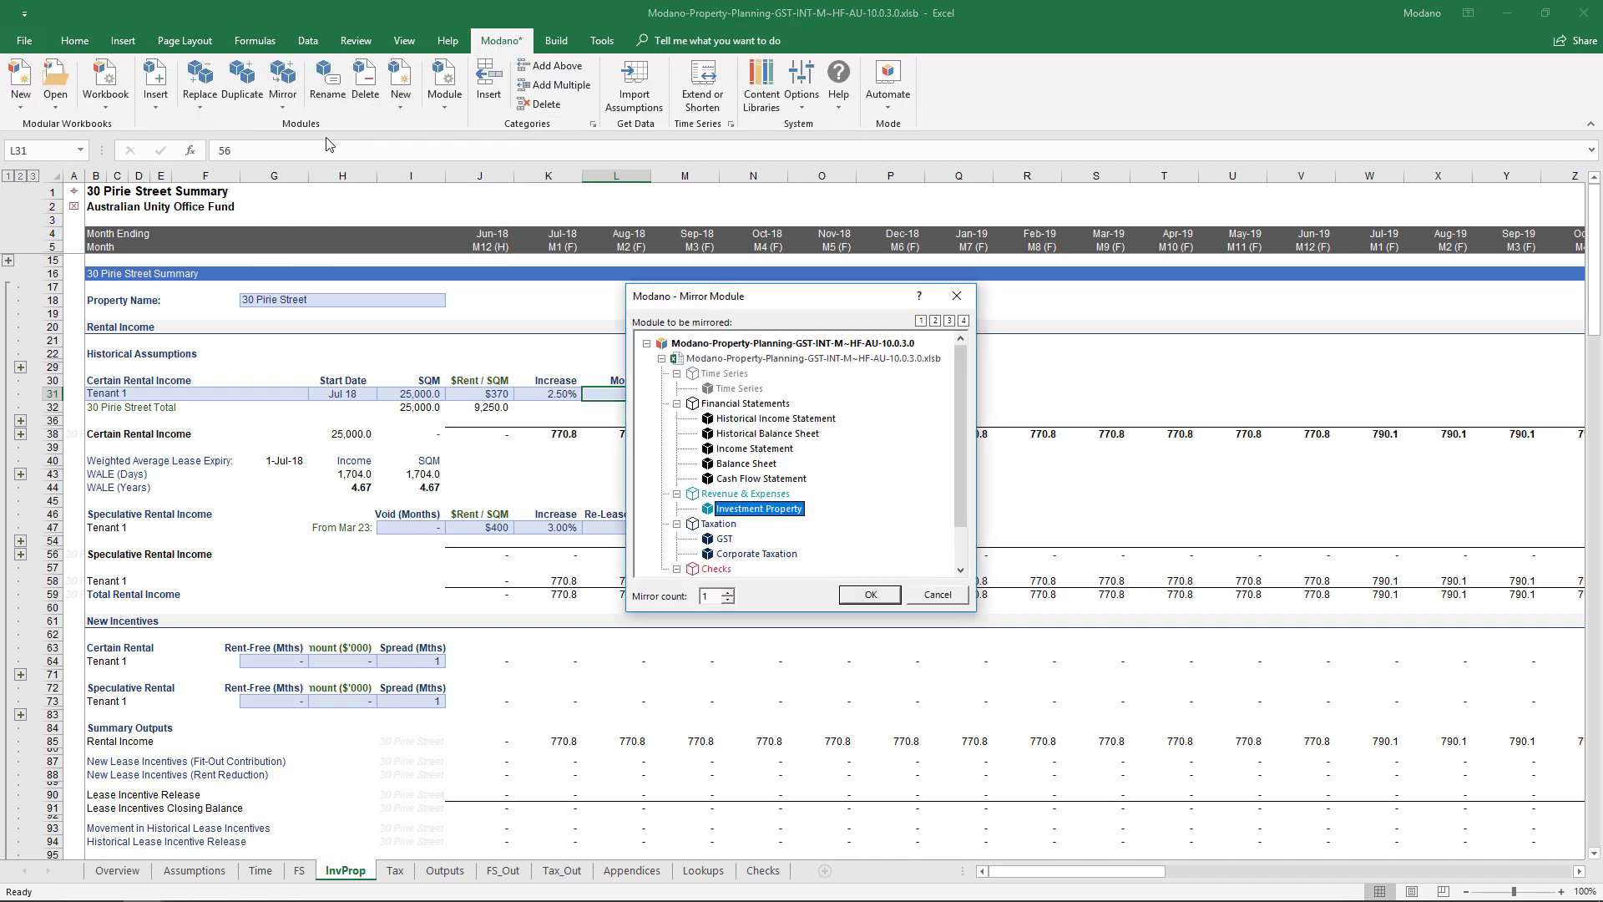
left_click_drag(712, 597, 681, 600)
type("8")
key("Return")
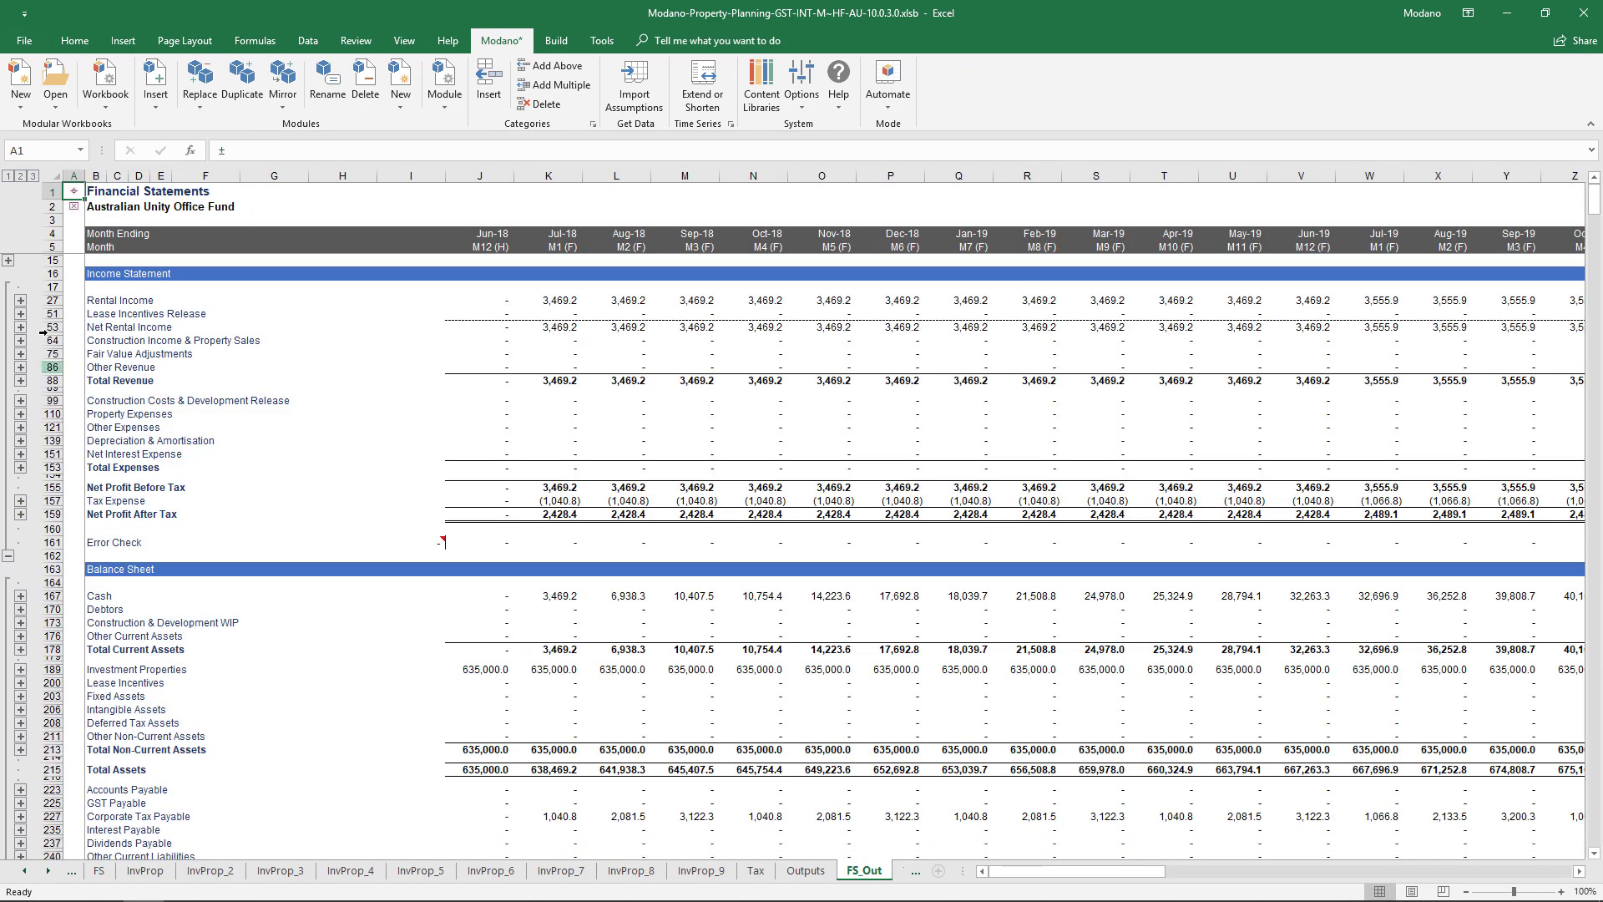
- Expand the Rental Income rows of the output income statement to examine each property's contribution
left_click(19, 300)
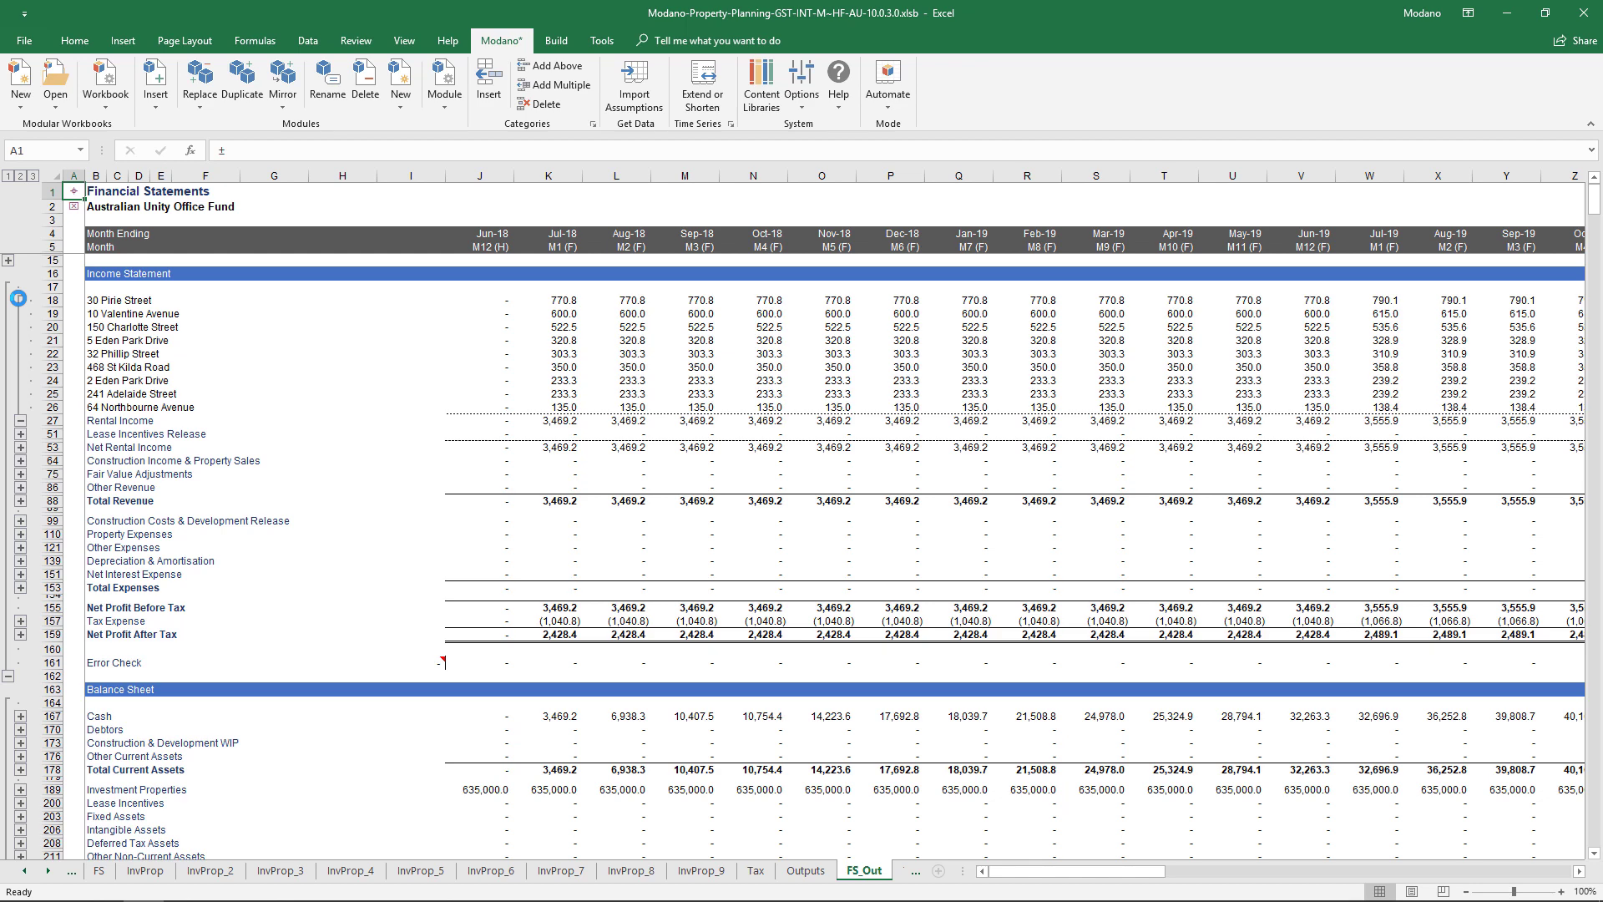
- Expand the Investment Properties rows of the output balance sheet to examine each property's balance
scroll(20, 304, "down", 5)
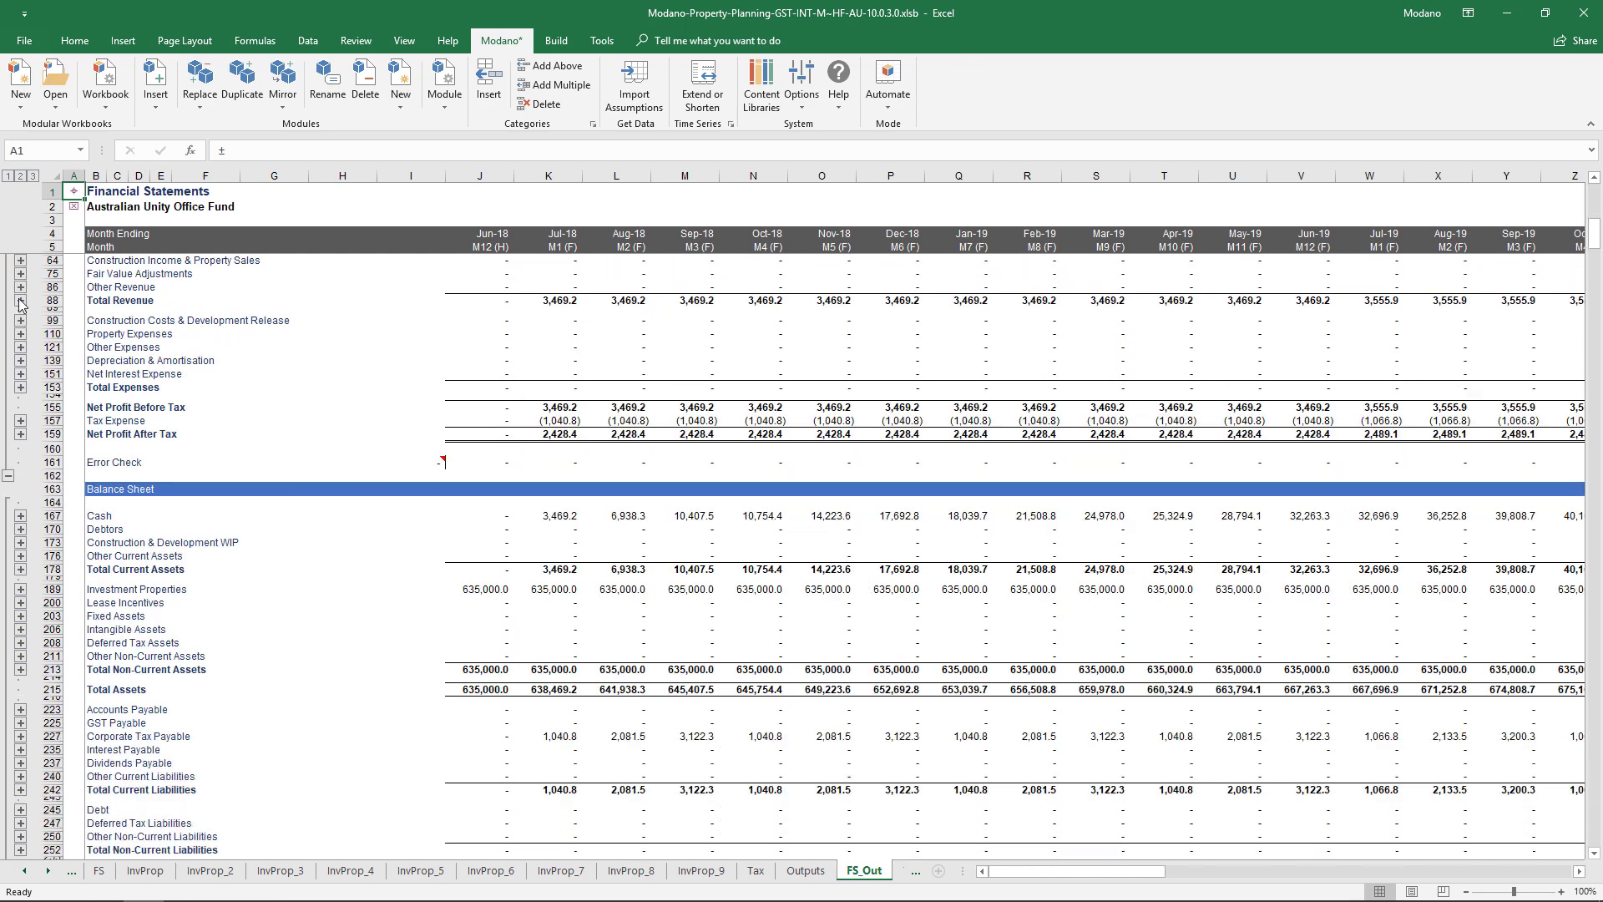
left_click(21, 589)
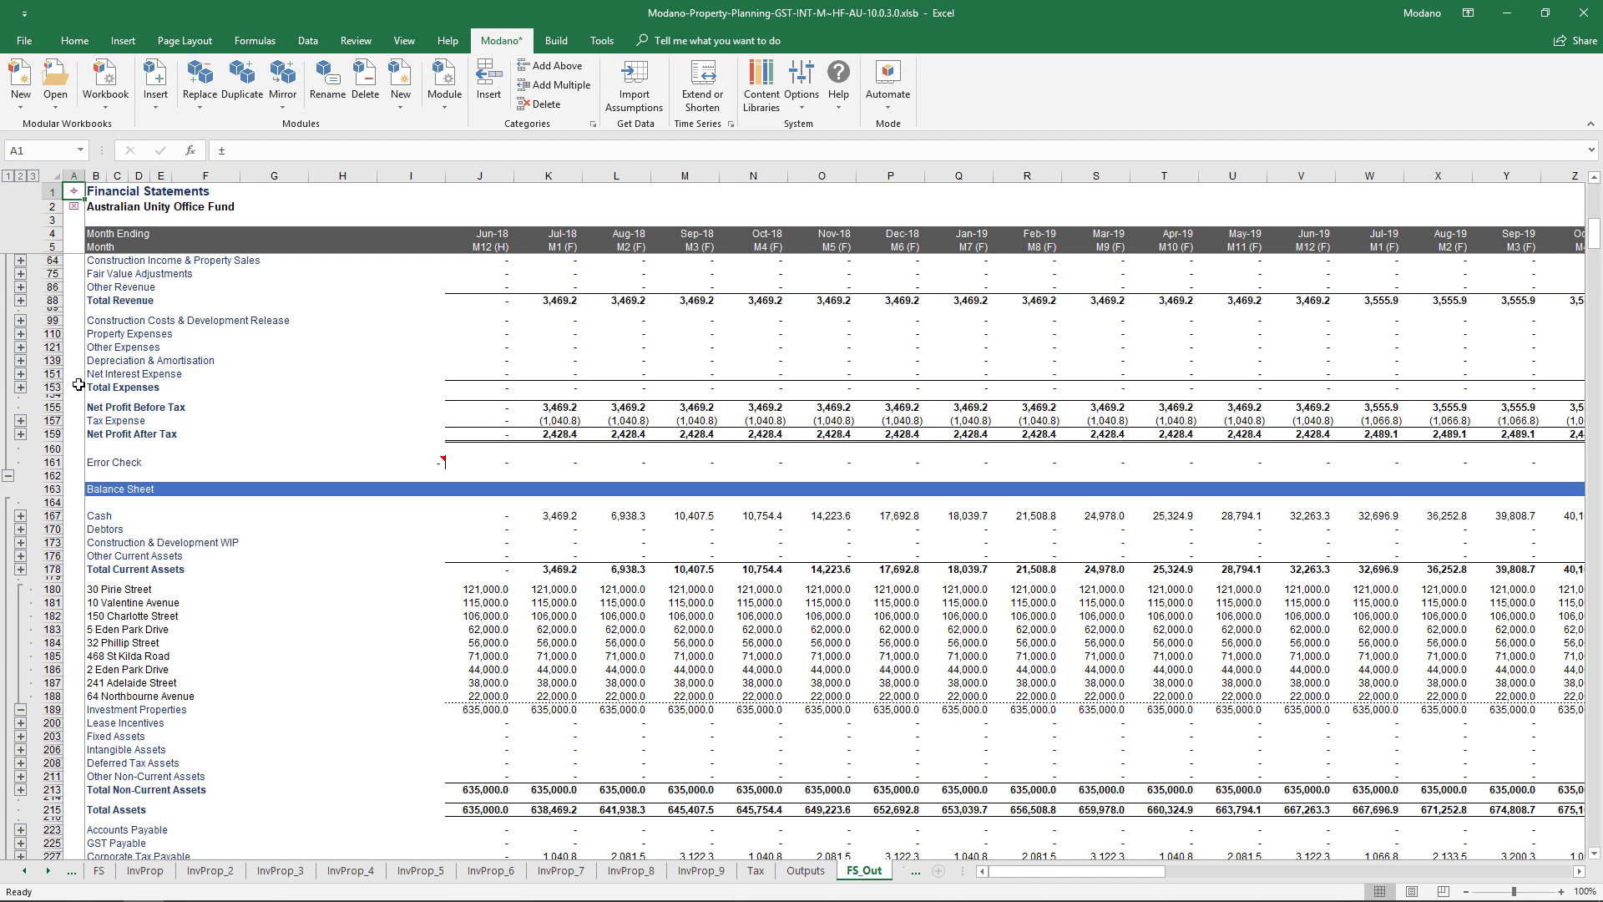
- Insert the Senior Debt (Portfolio, Bullet) module from the Property Planning library
left_click(155, 92)
left_click(230, 142)
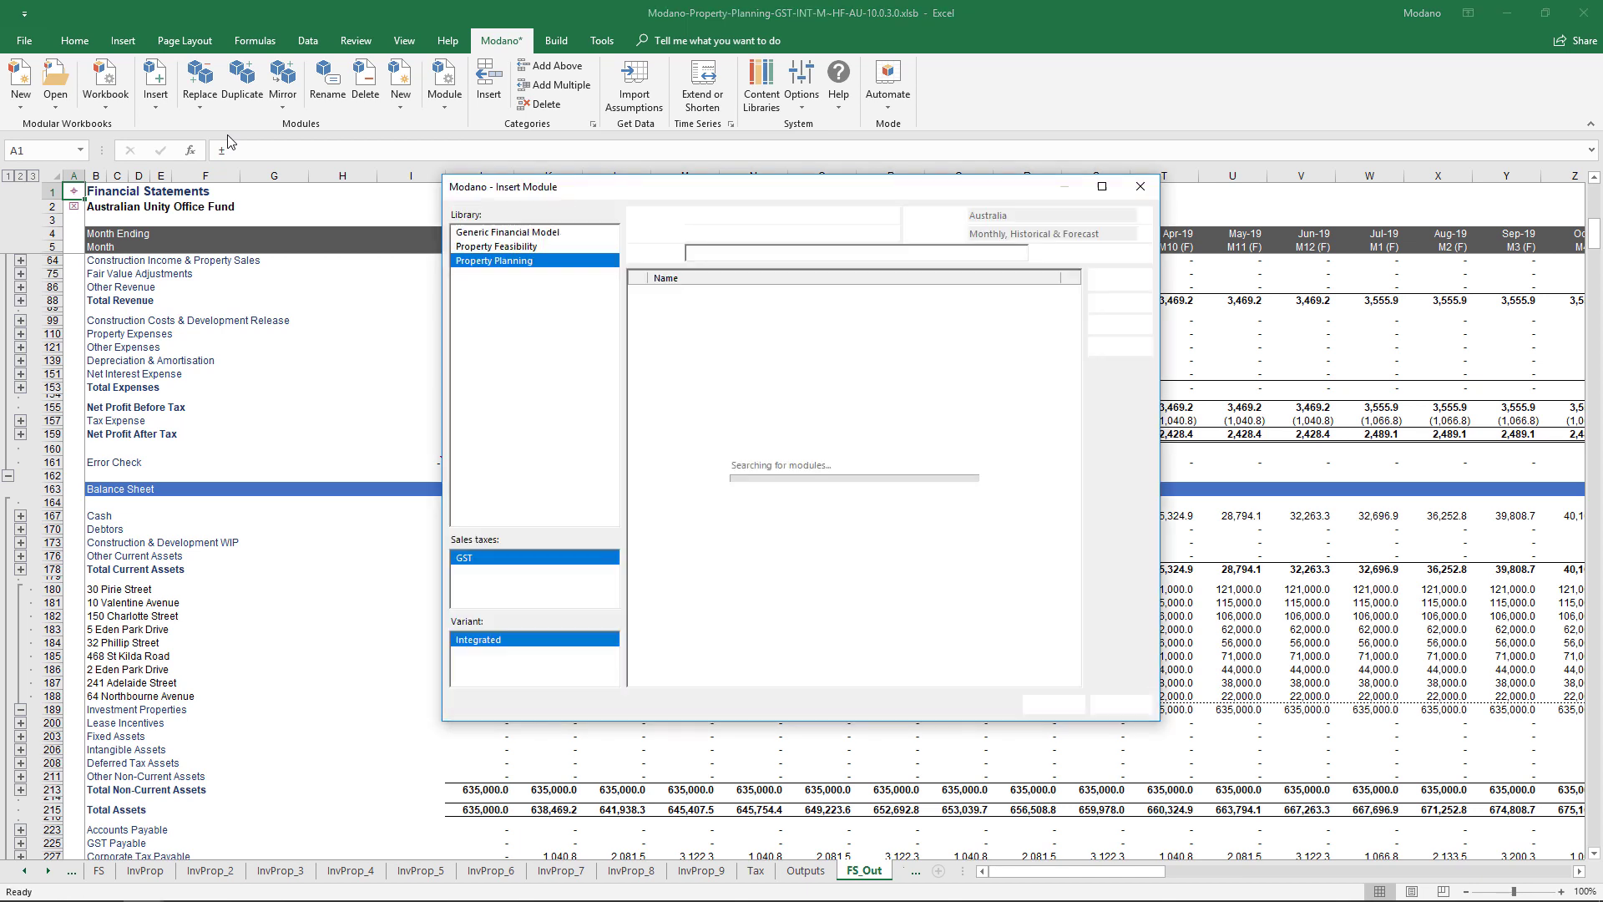
left_click(711, 222)
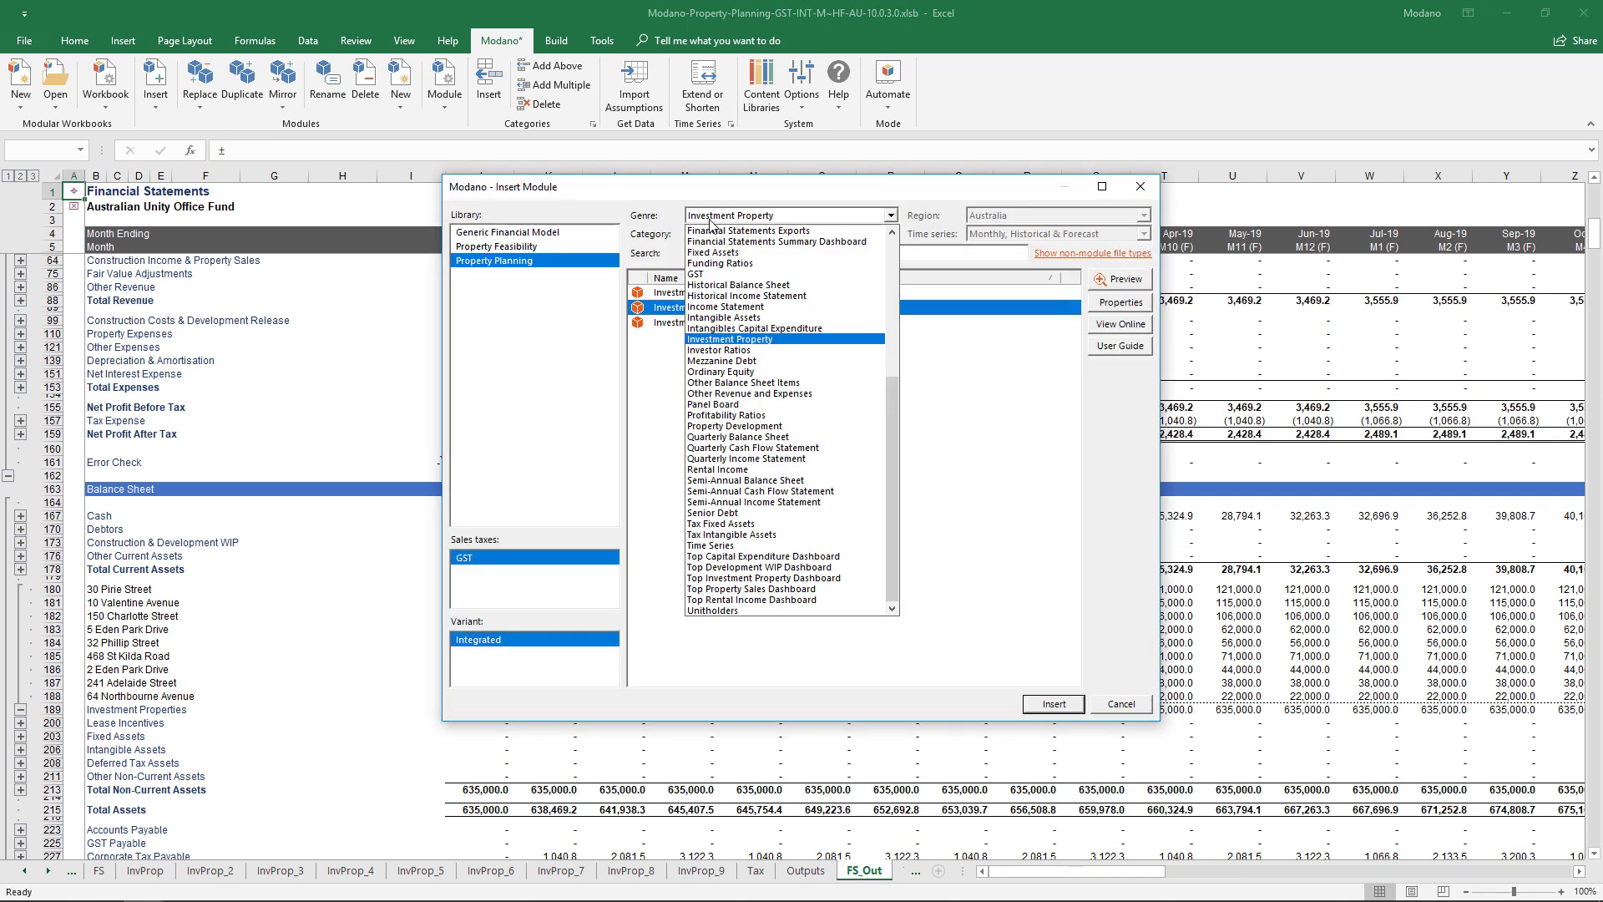
left_click(738, 518)
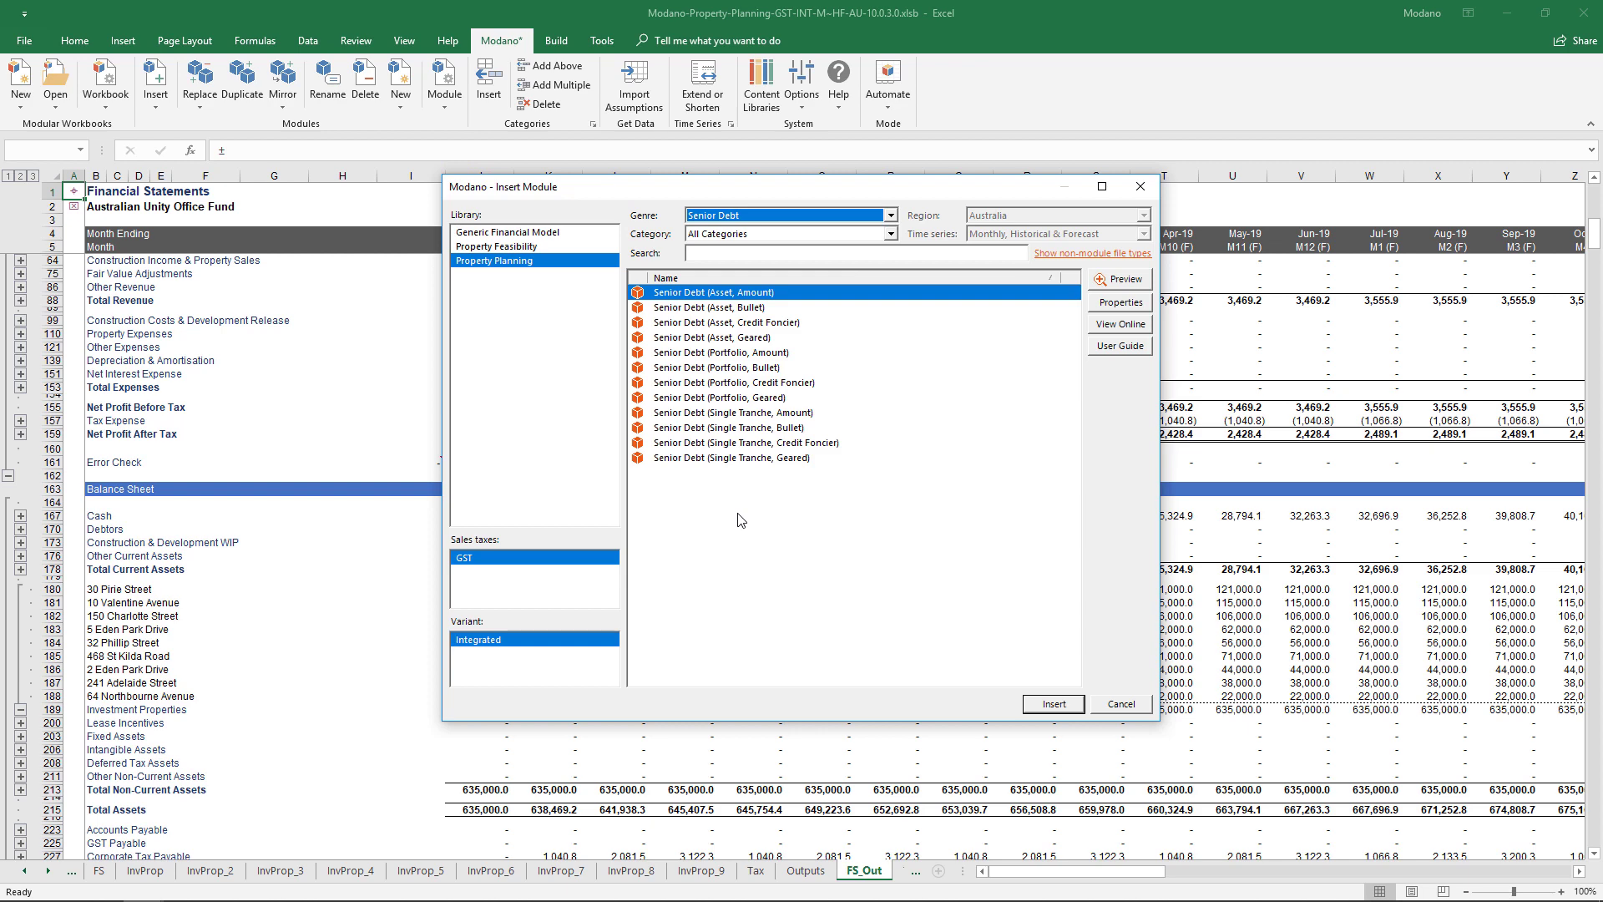
left_click(757, 373)
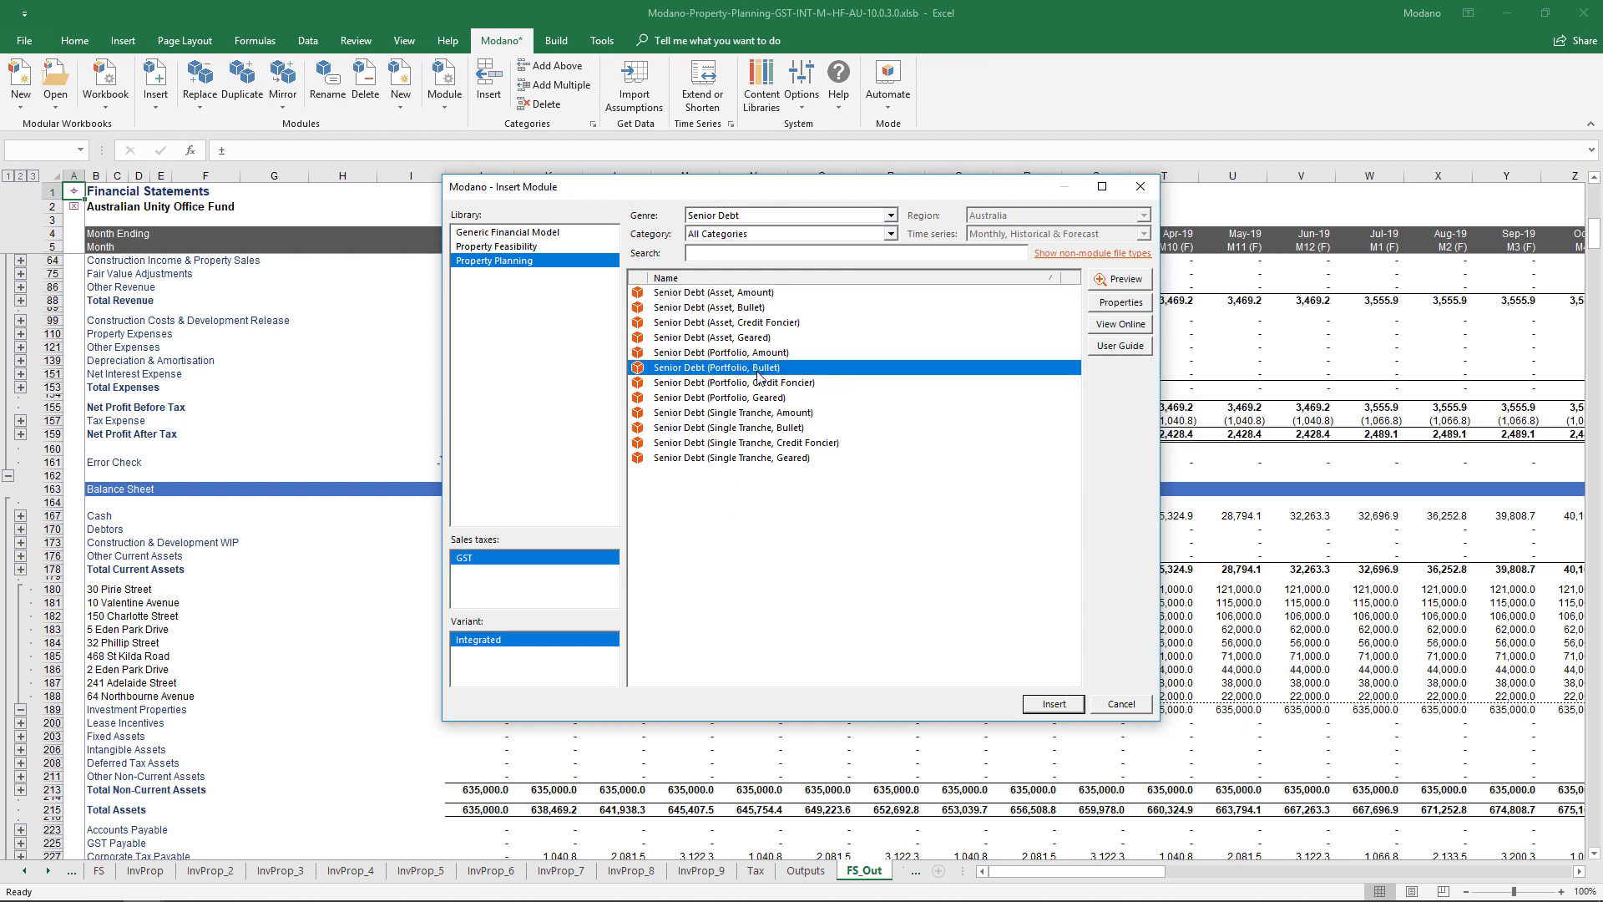
left_click(1028, 707)
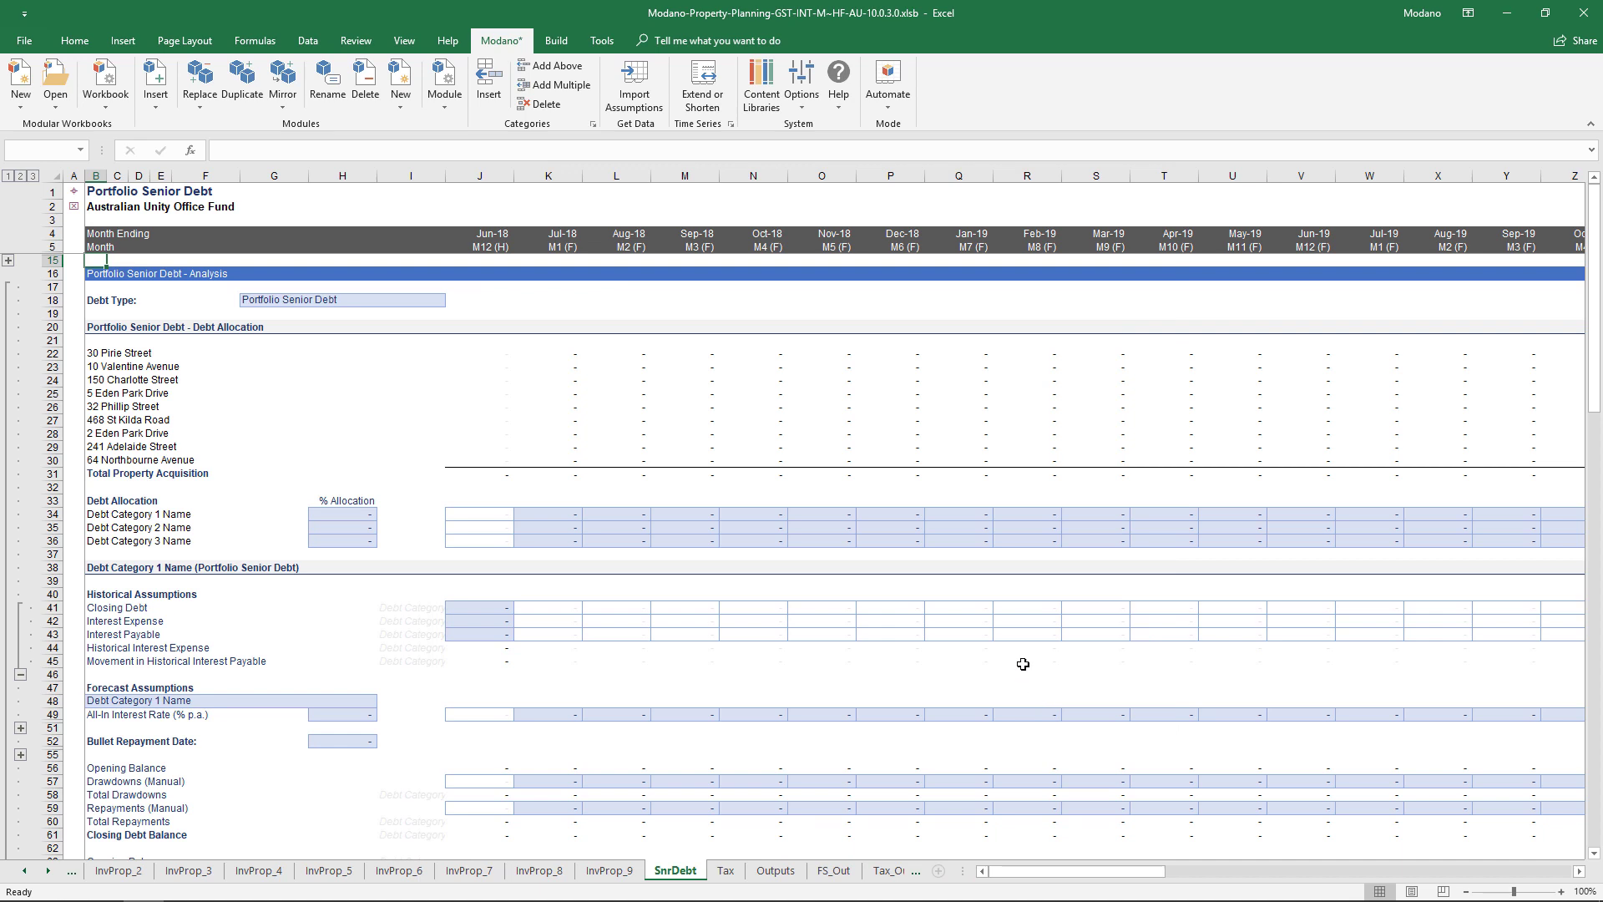
right_click(943, 541)
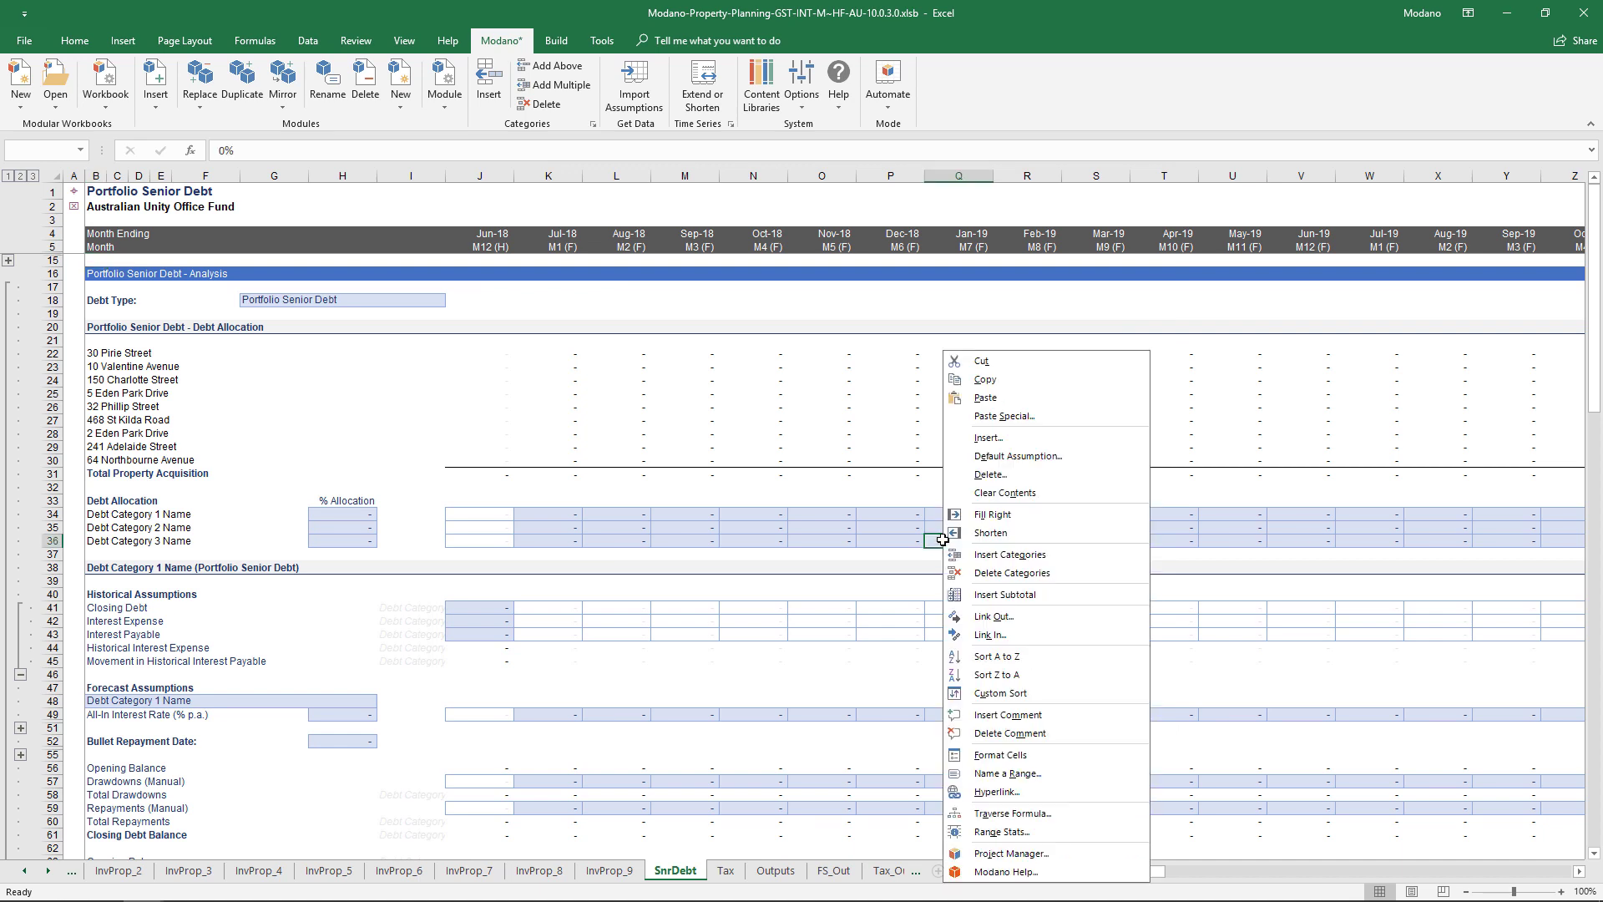
left_click(992, 558)
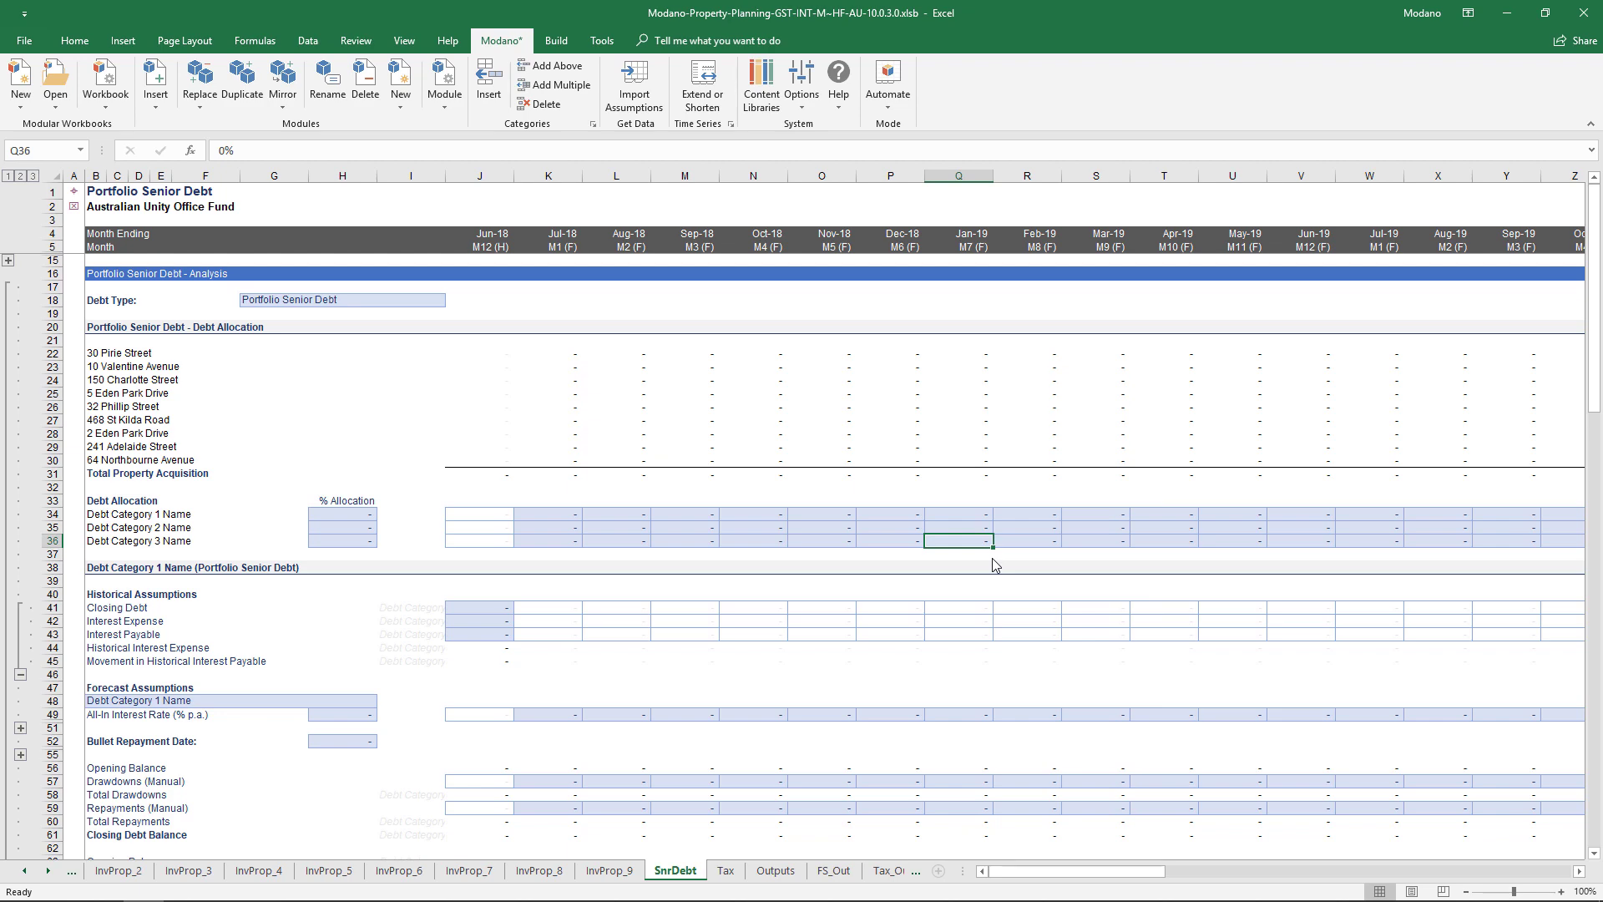
- Set Debt Category 1's Jun-18 closing debt to 100000 and its all-in interest rate to 4%
left_click(499, 609)
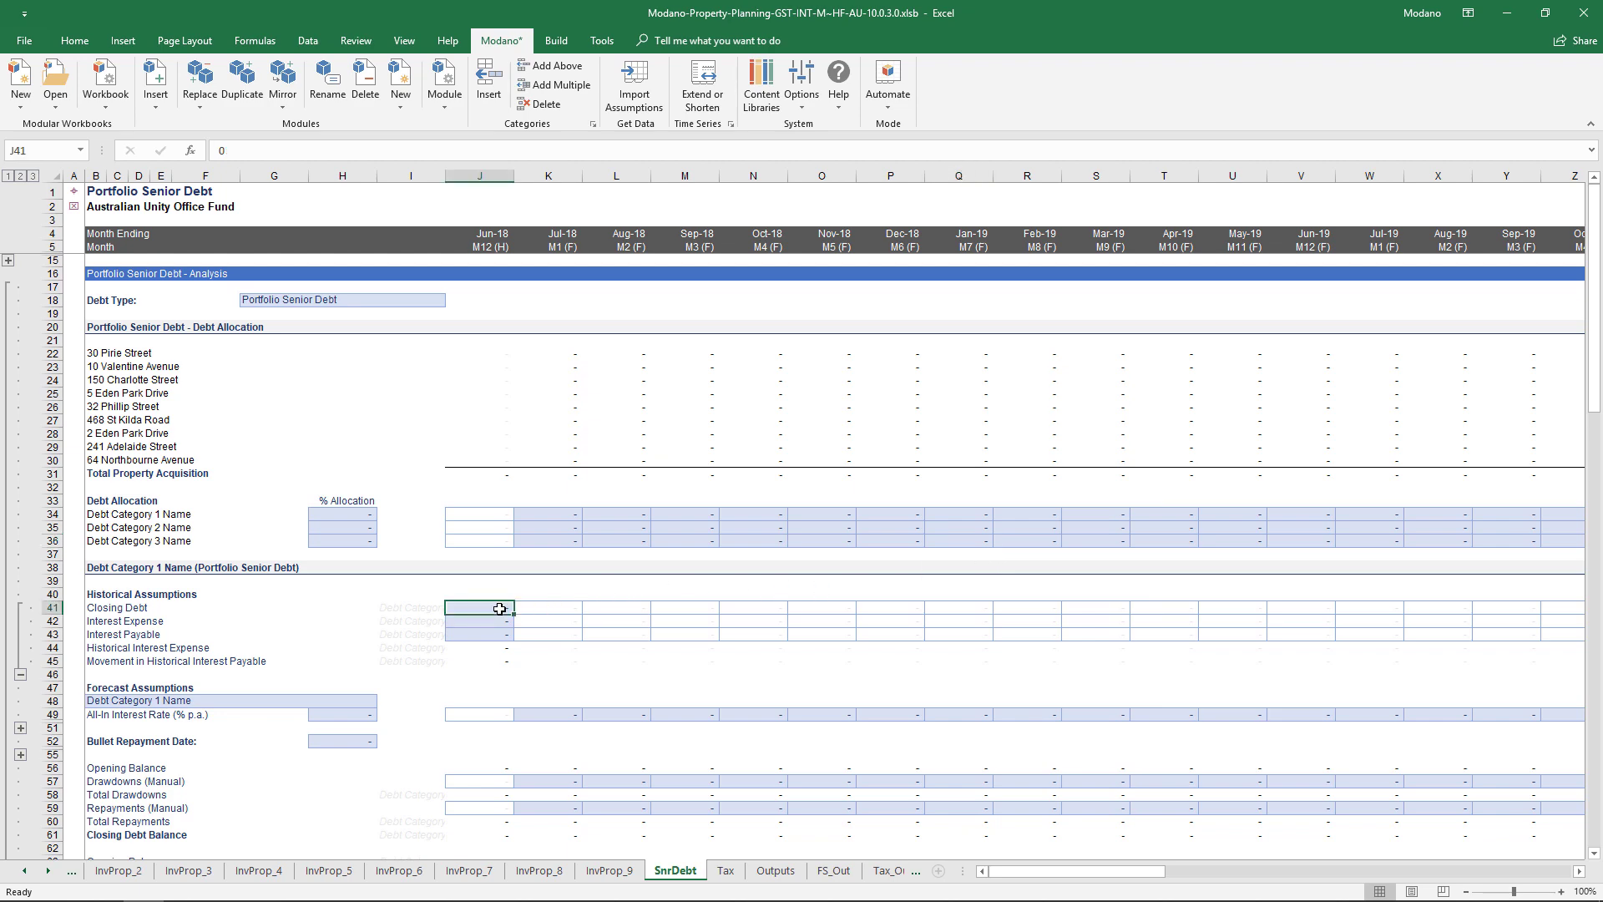
type("100000")
key("Return")
left_click(361, 714)
type("4%")
key("Return")
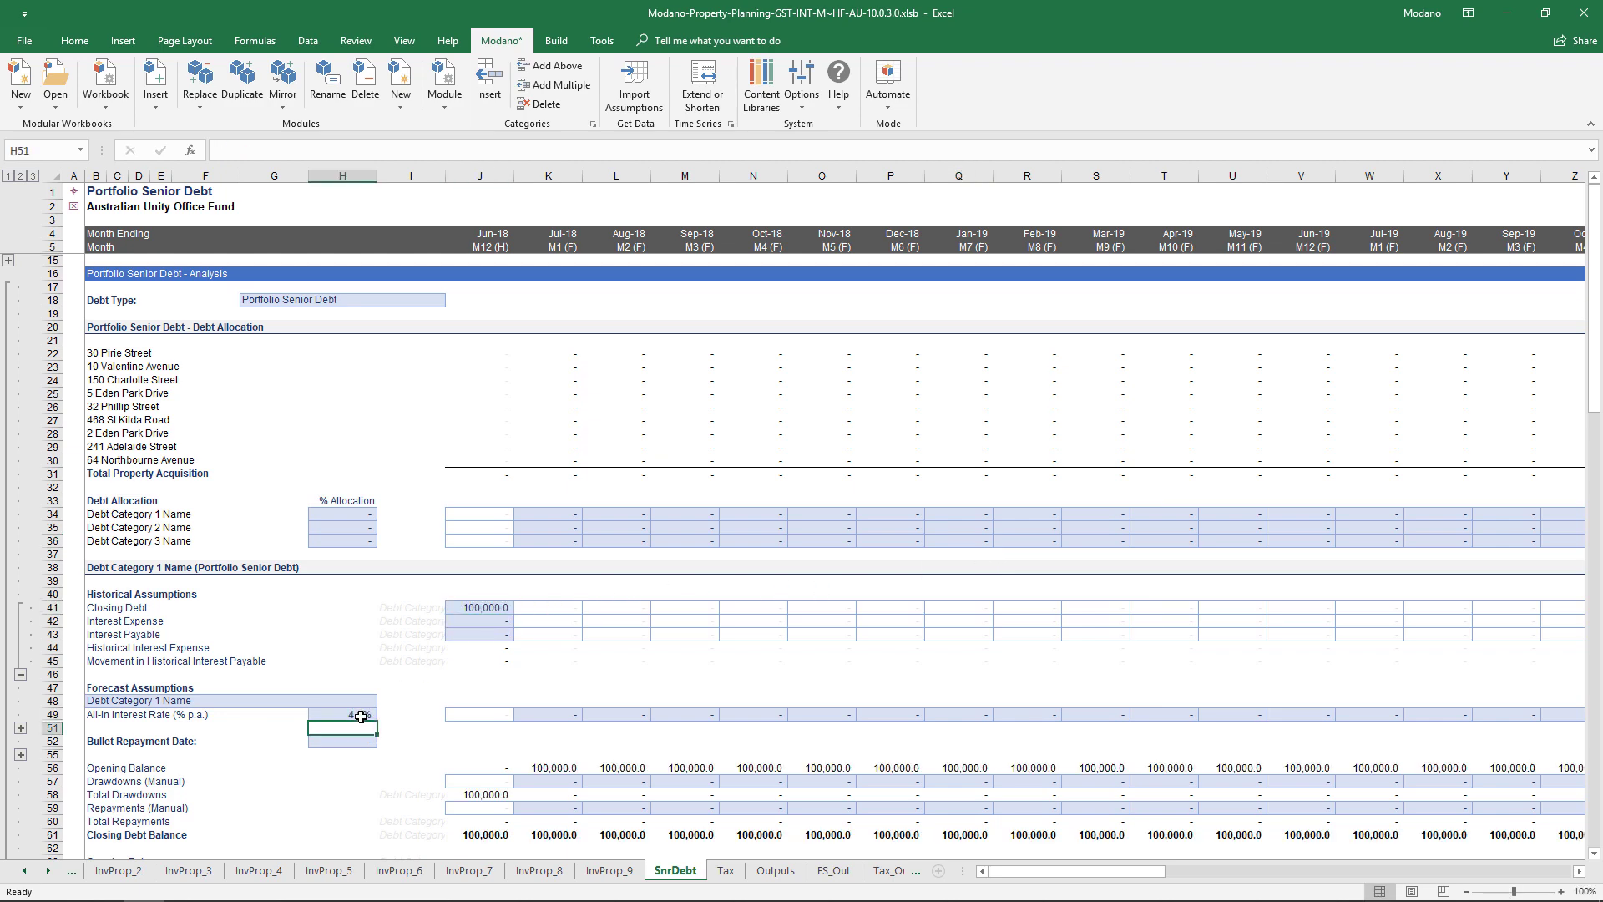
- Set Debt Category 2's Jun-18 closing debt to 72000 and its all-in interest rate to 3.8%
scroll(360, 716, "down", 12)
left_click(463, 501)
type("72000")
key("Return")
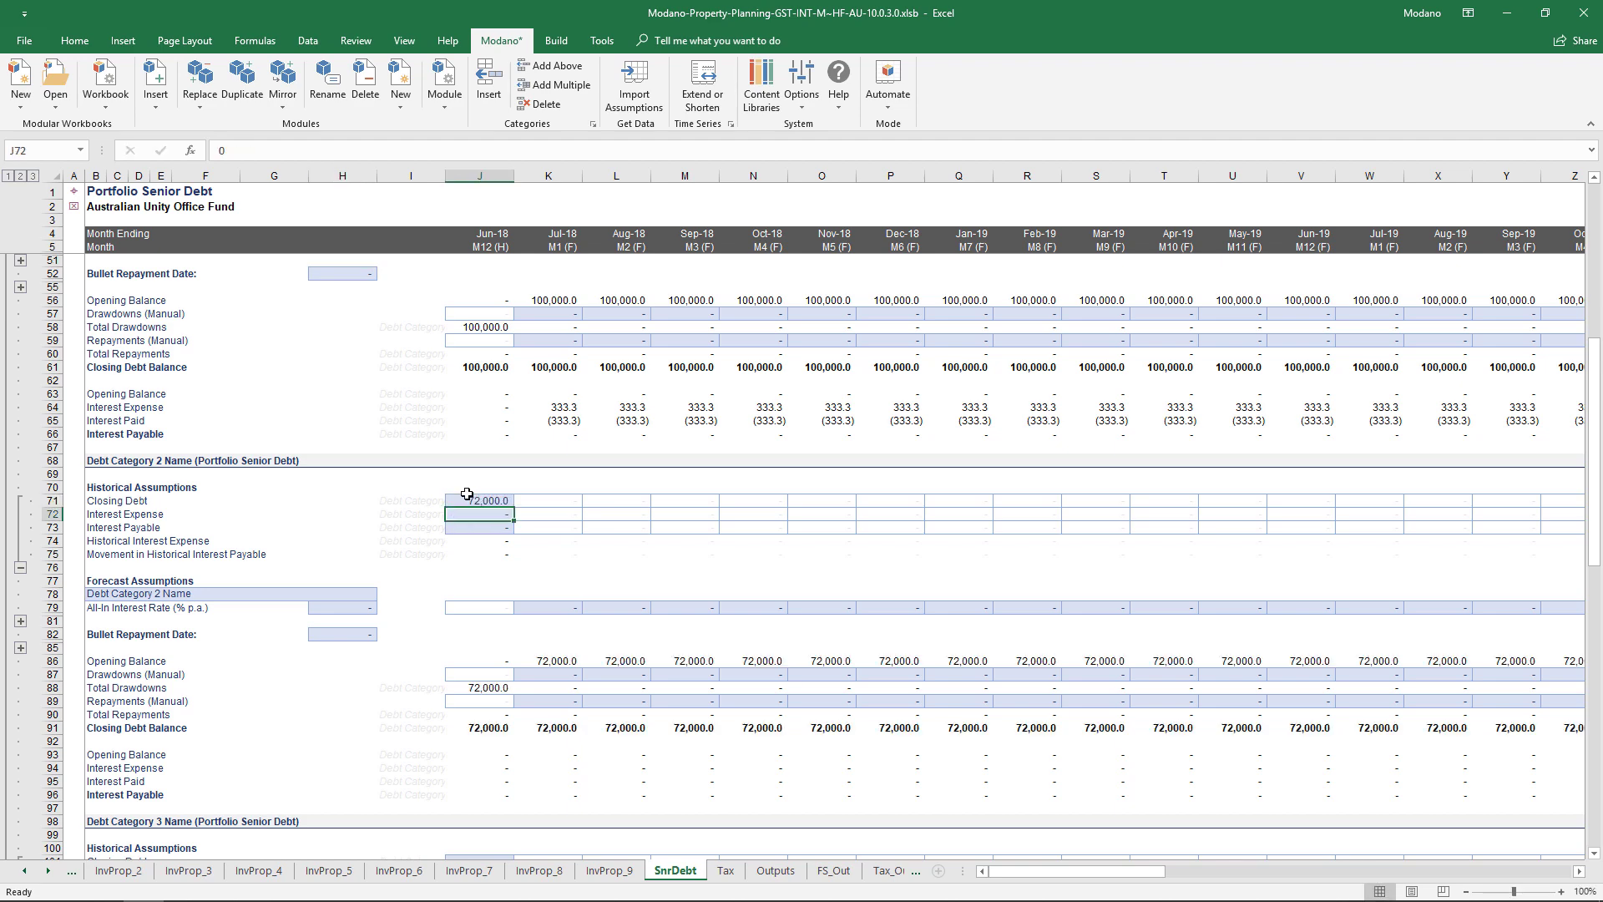
left_click(345, 603)
type("3%.8")
key("Return")
- Set Debt Category 3's Jun-18 closing debt to 28,000 and its all-in interest rate to 4.5%
scroll(344, 603, "down", 7)
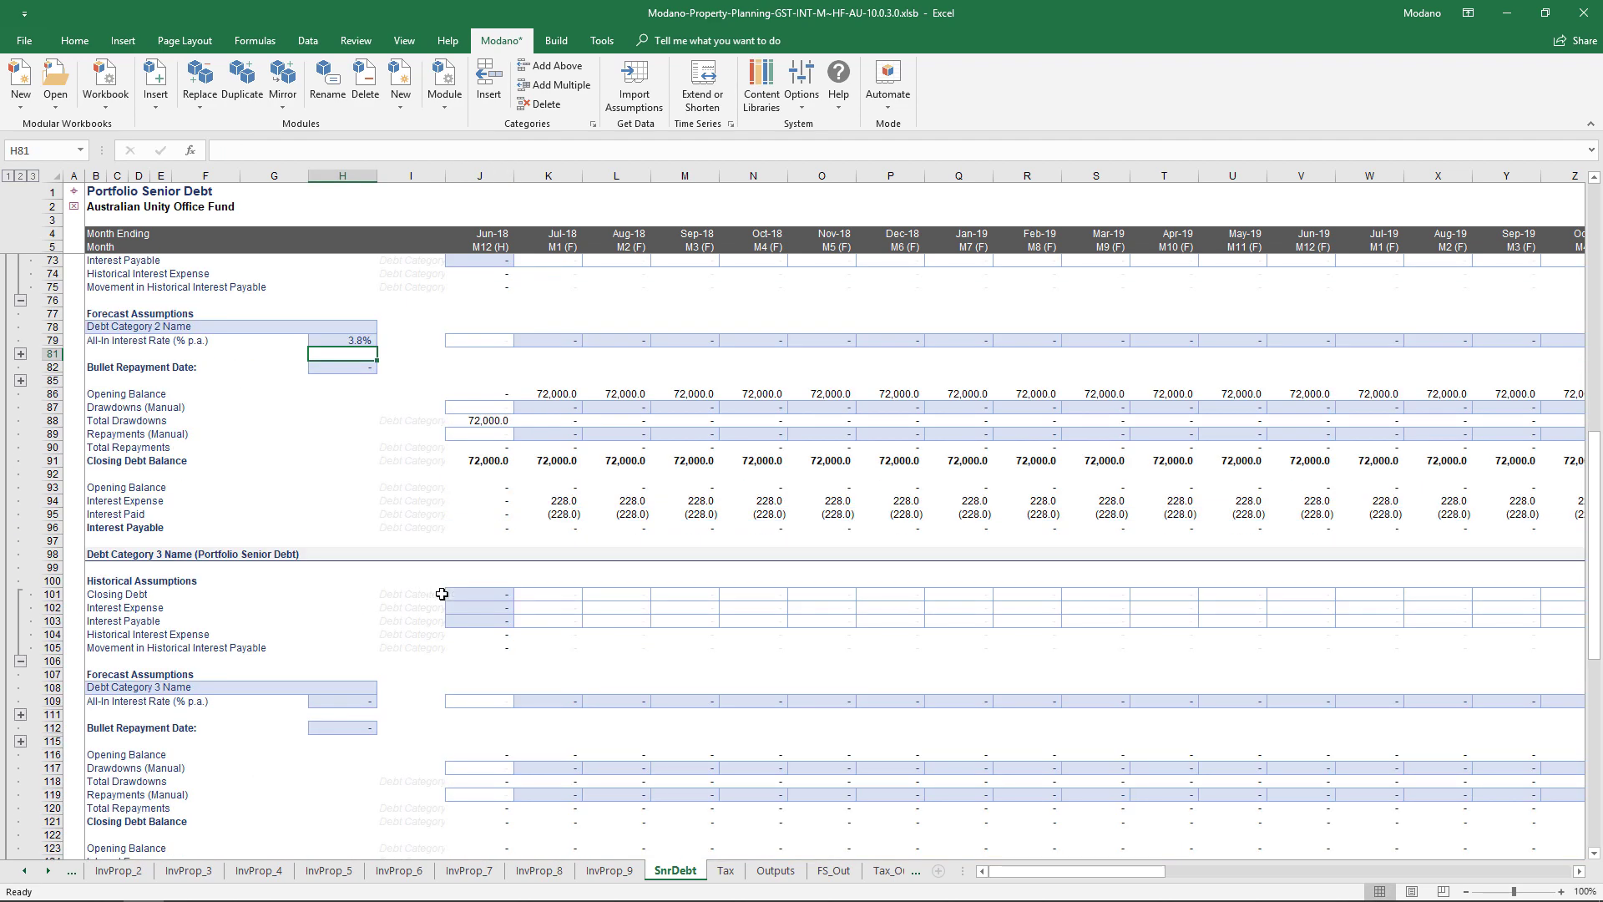
left_click(460, 594)
type("28,000")
key("Return")
left_click(345, 700)
type("4.5%")
key("Return")
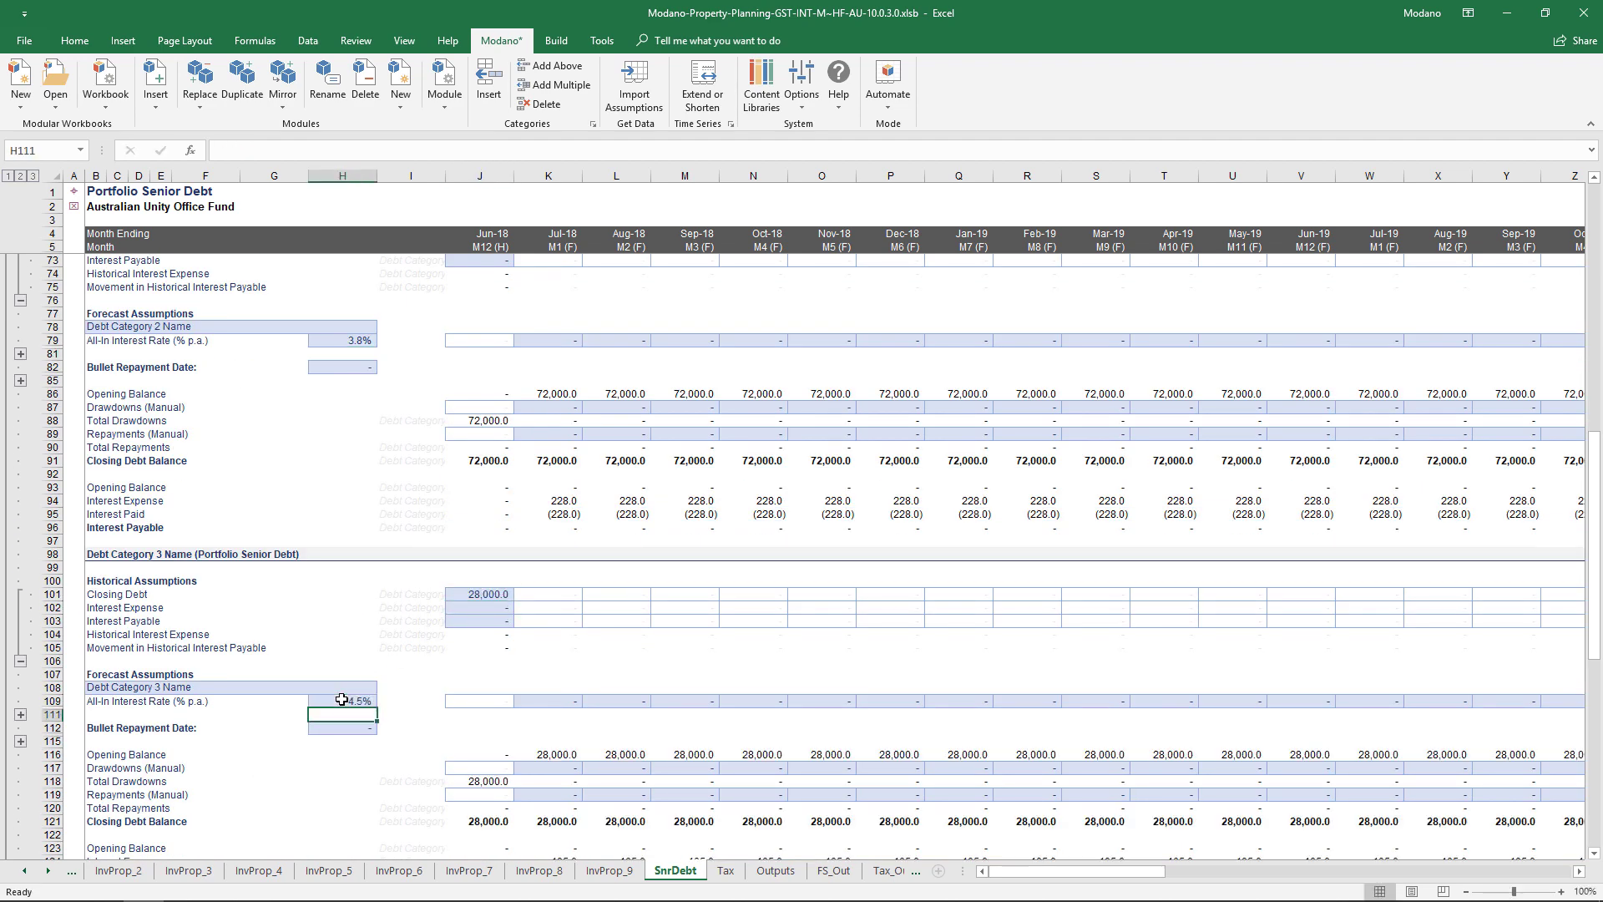
- Go to the output Financial Statements and expand the Debt rows of the balance sheet to examine each debt category
left_click(73, 192)
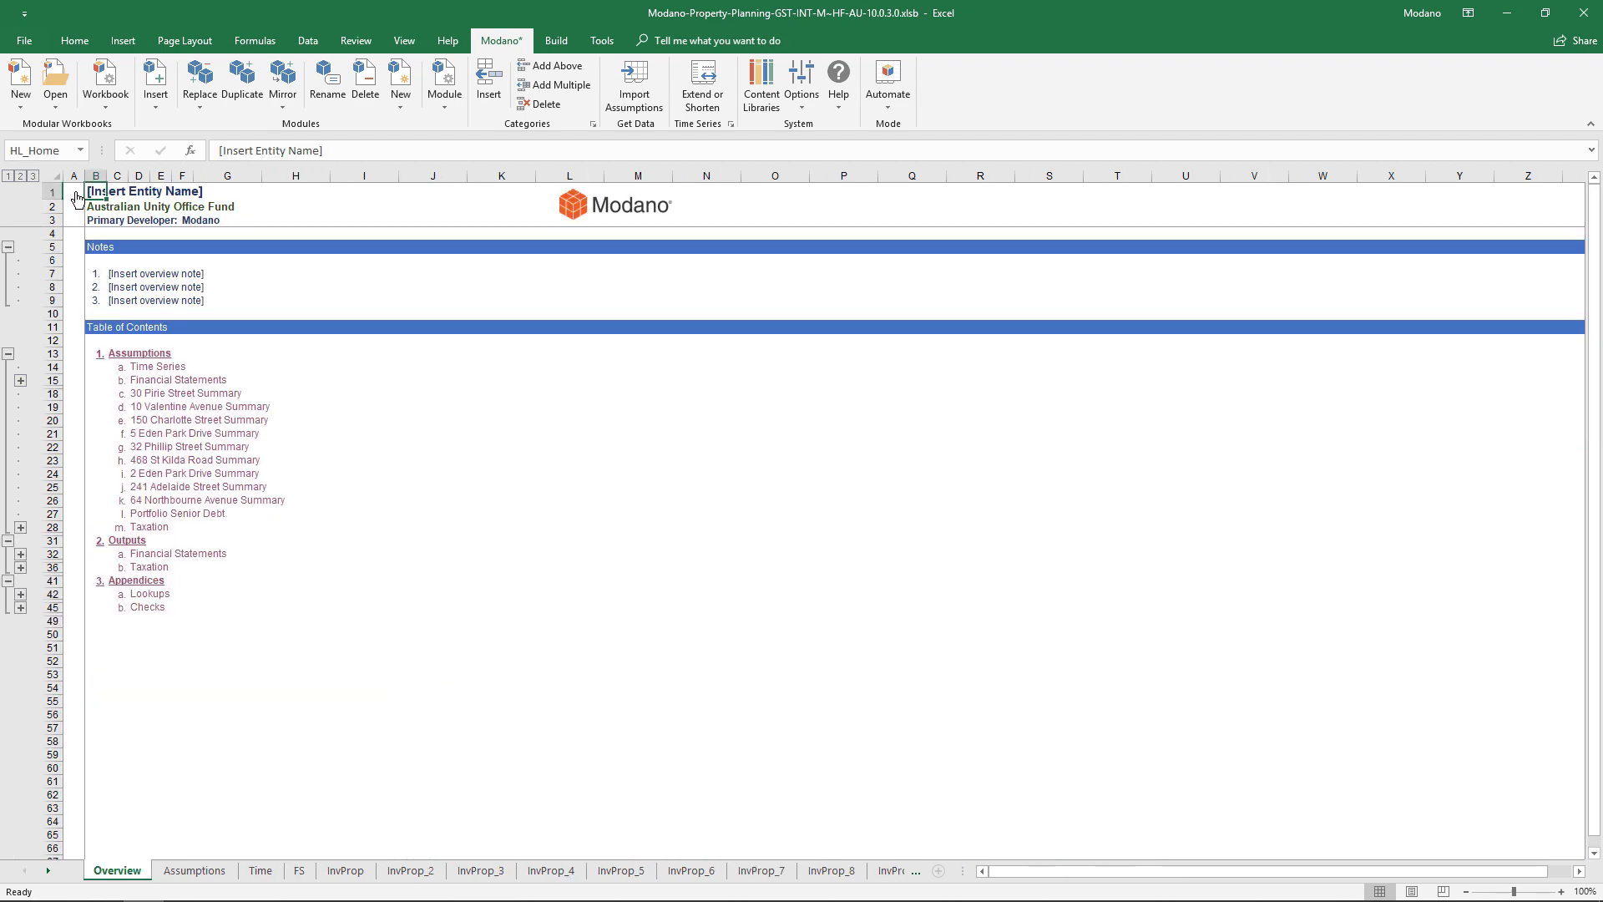
left_click(176, 557)
left_click(175, 557)
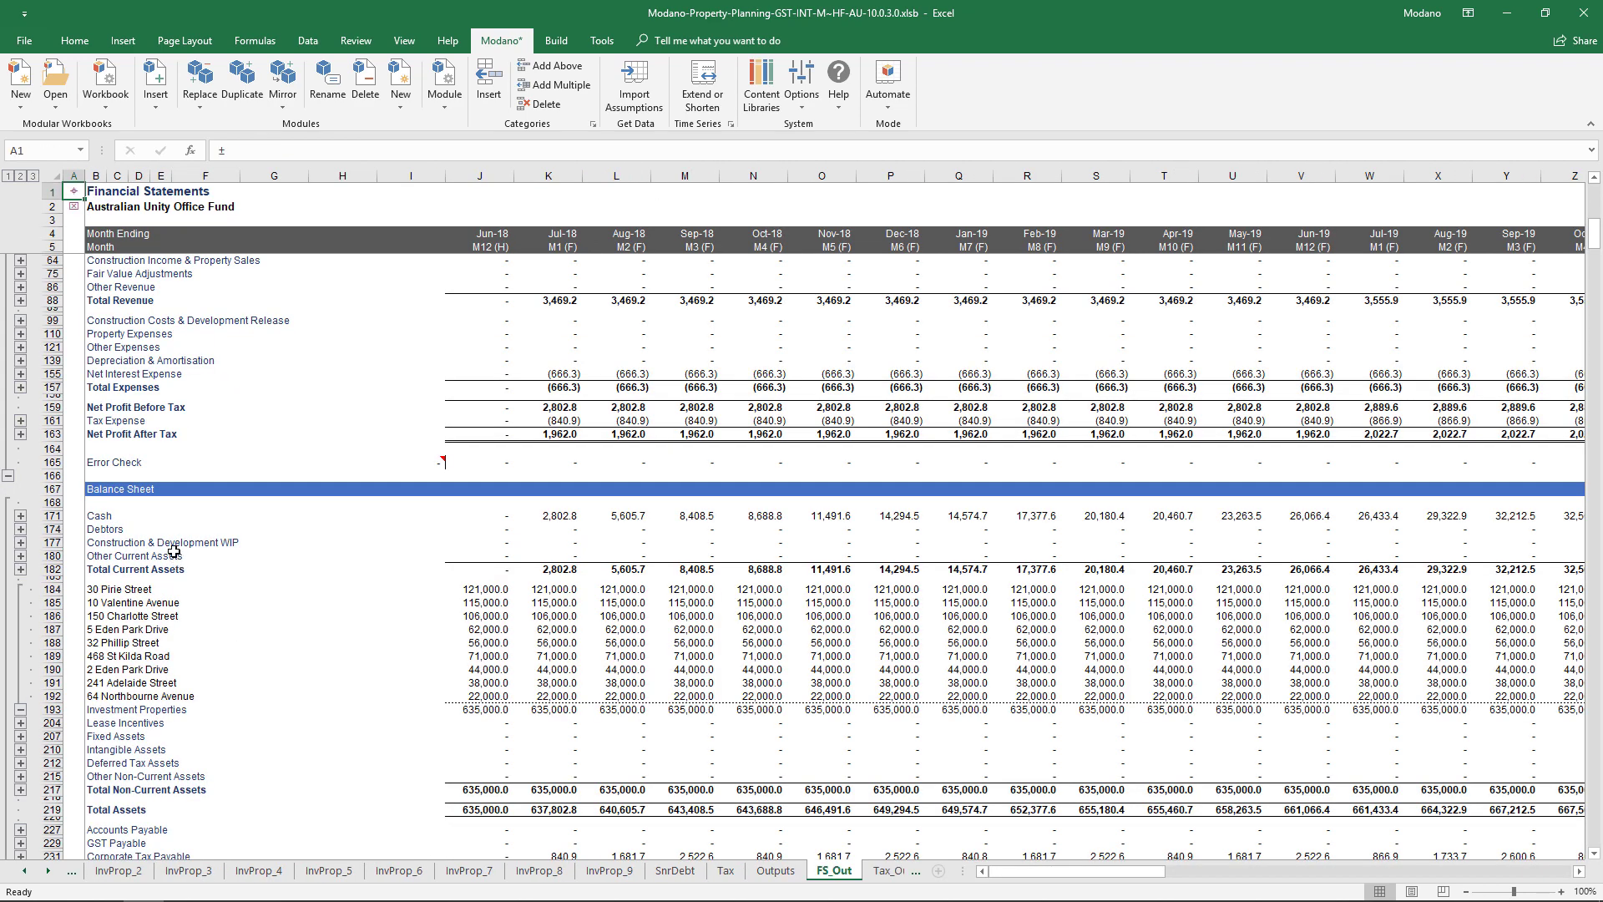
scroll(174, 555, "down", 7)
scroll(174, 551, "down", 1)
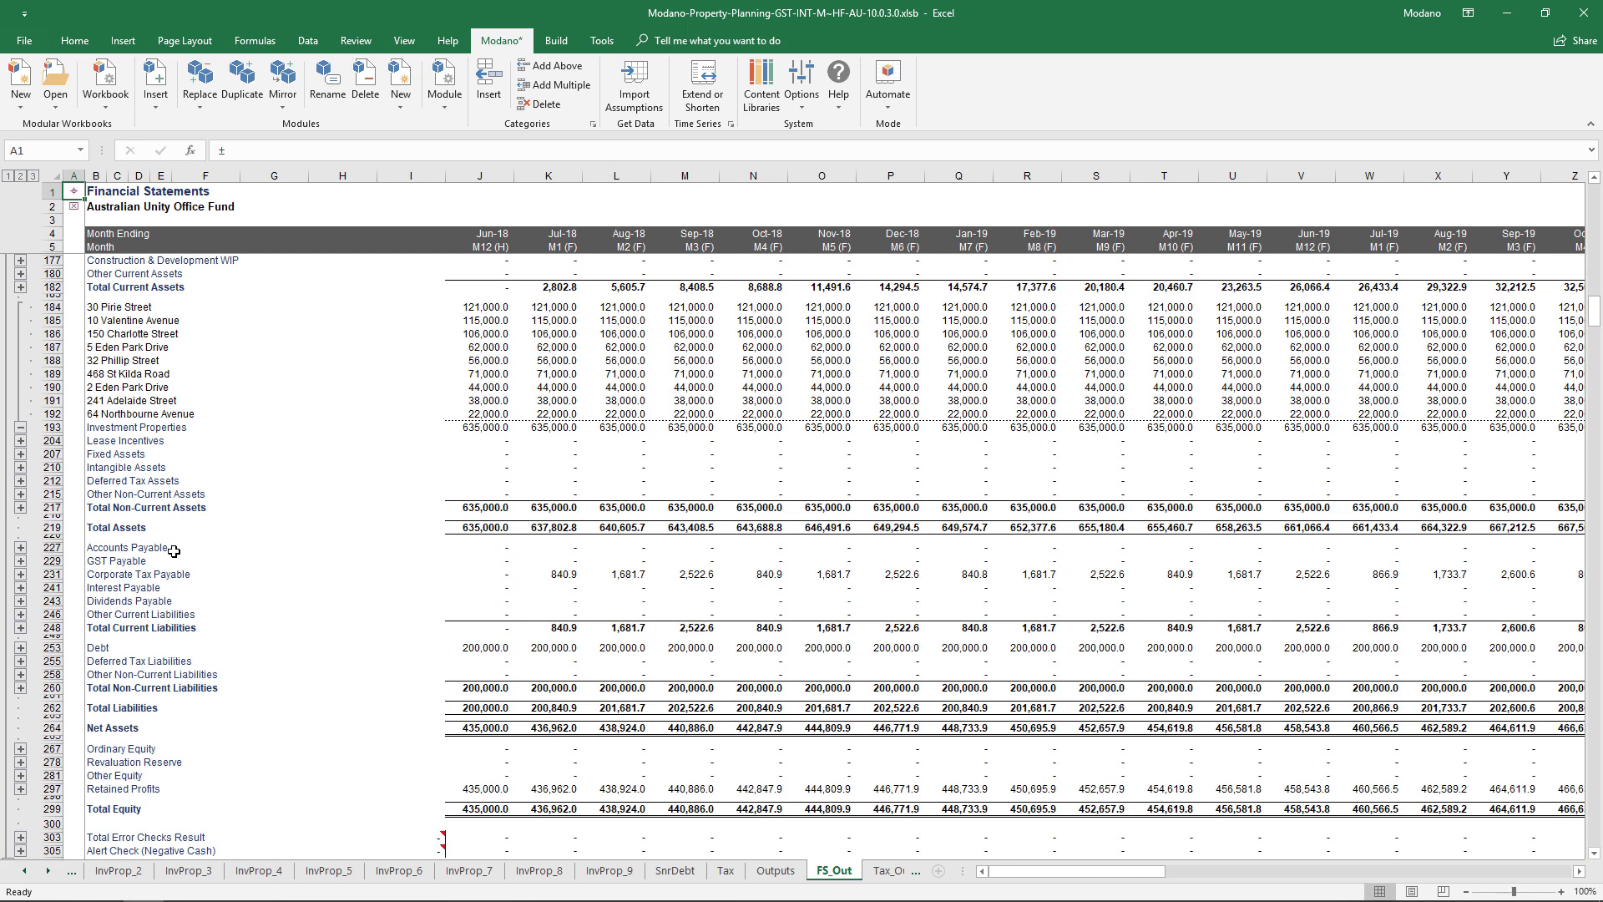
left_click(21, 648)
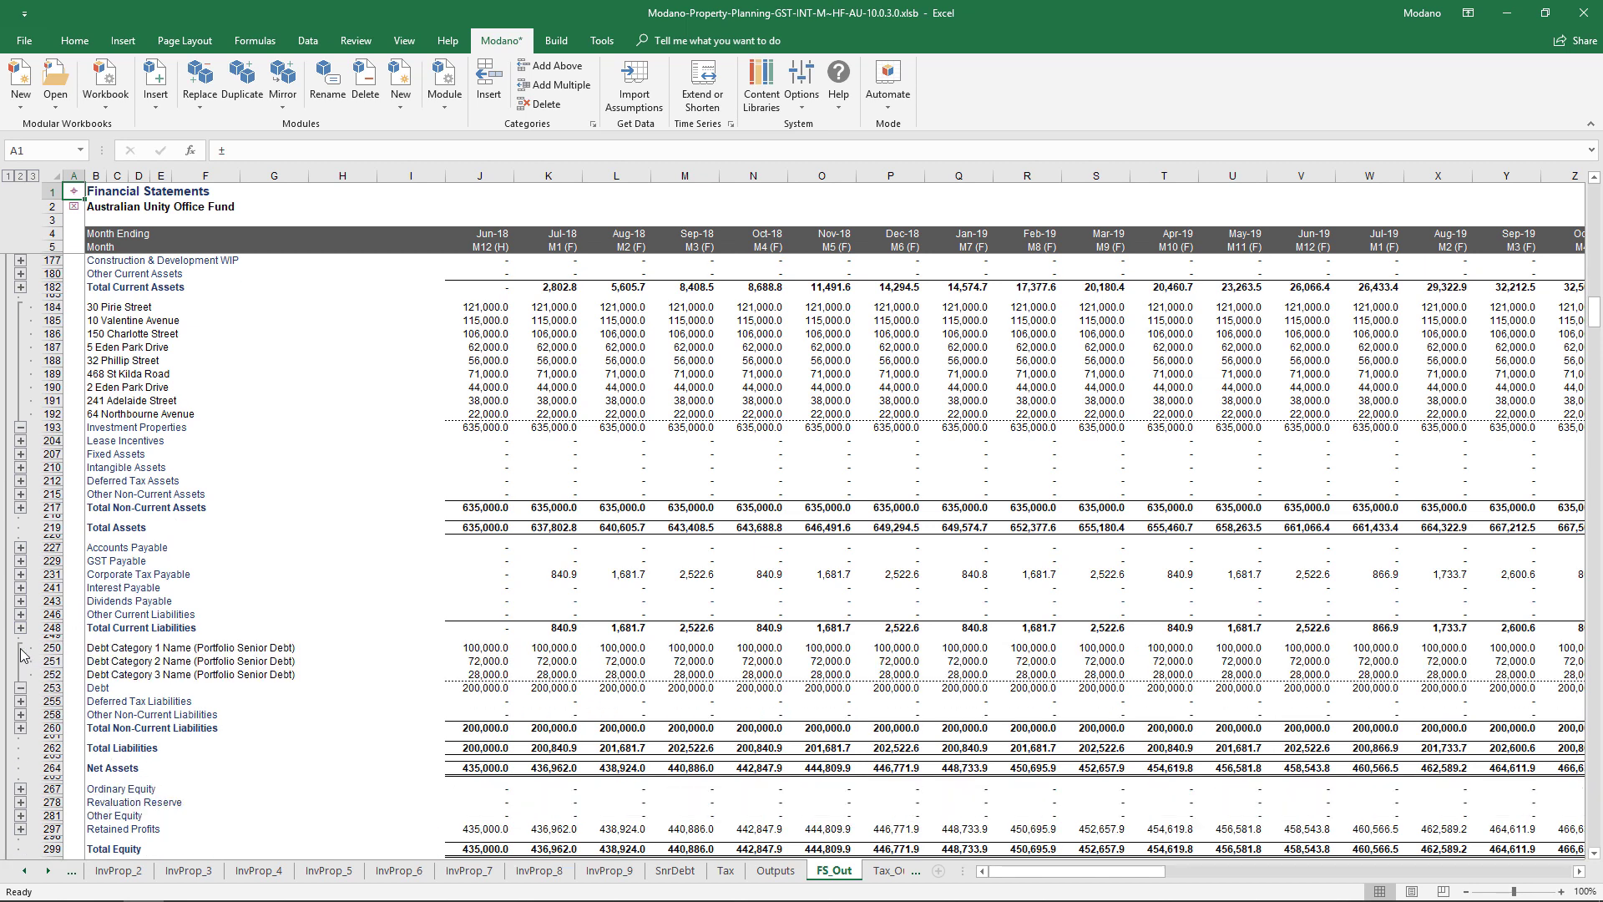
- Delete the GST and Corporate Taxation modules, including their redundant related module categories
scroll(21, 653, "up", 10)
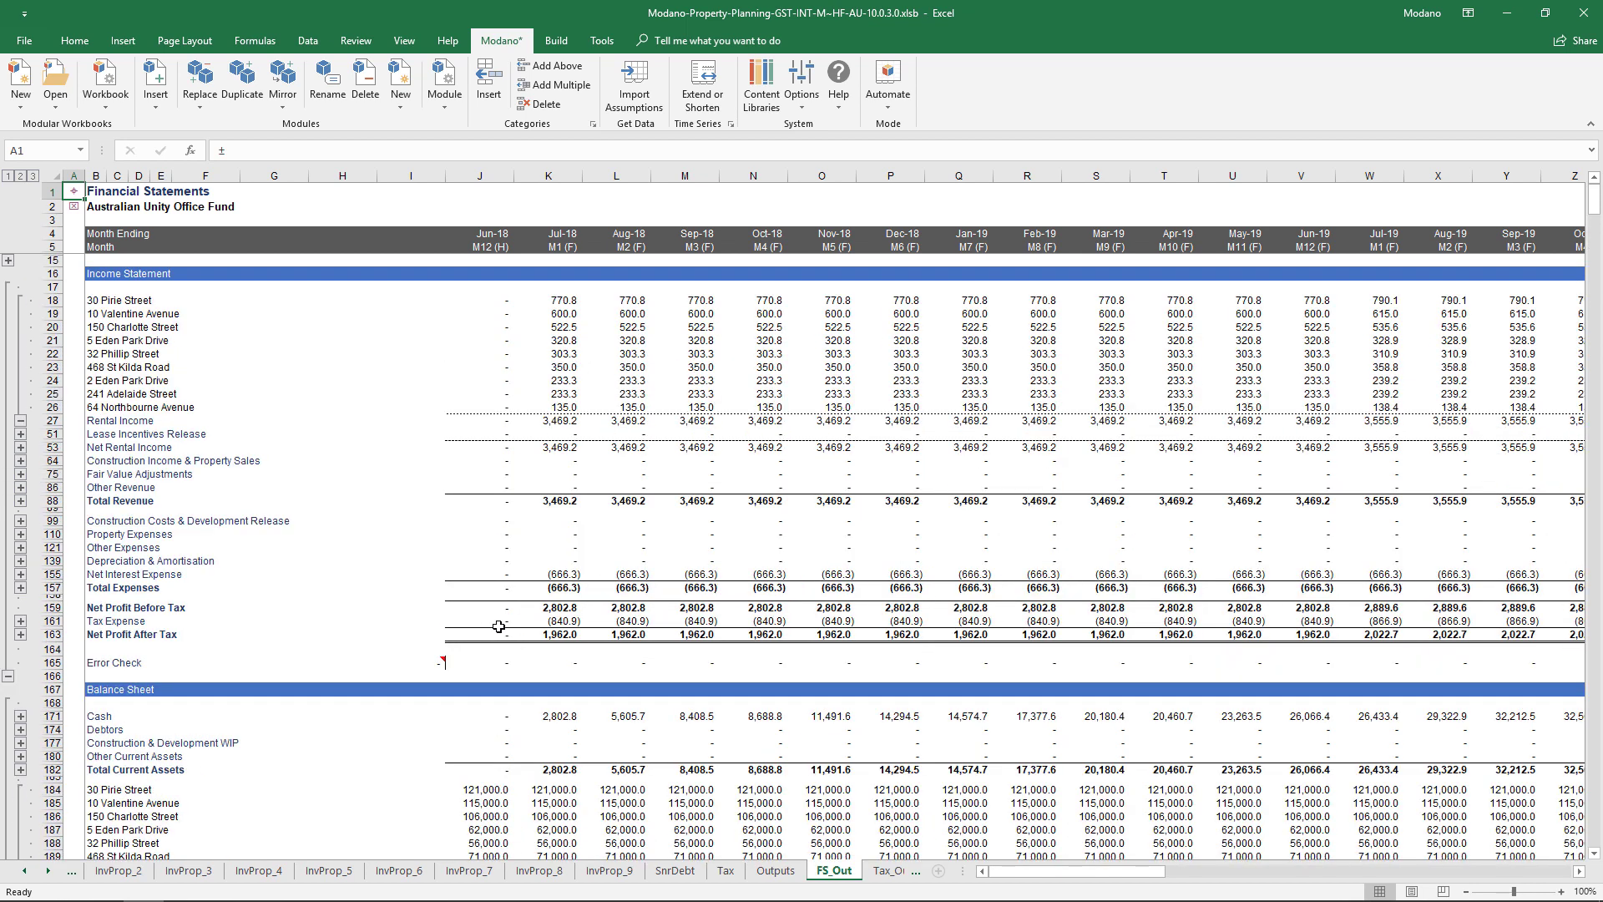
left_click(550, 621)
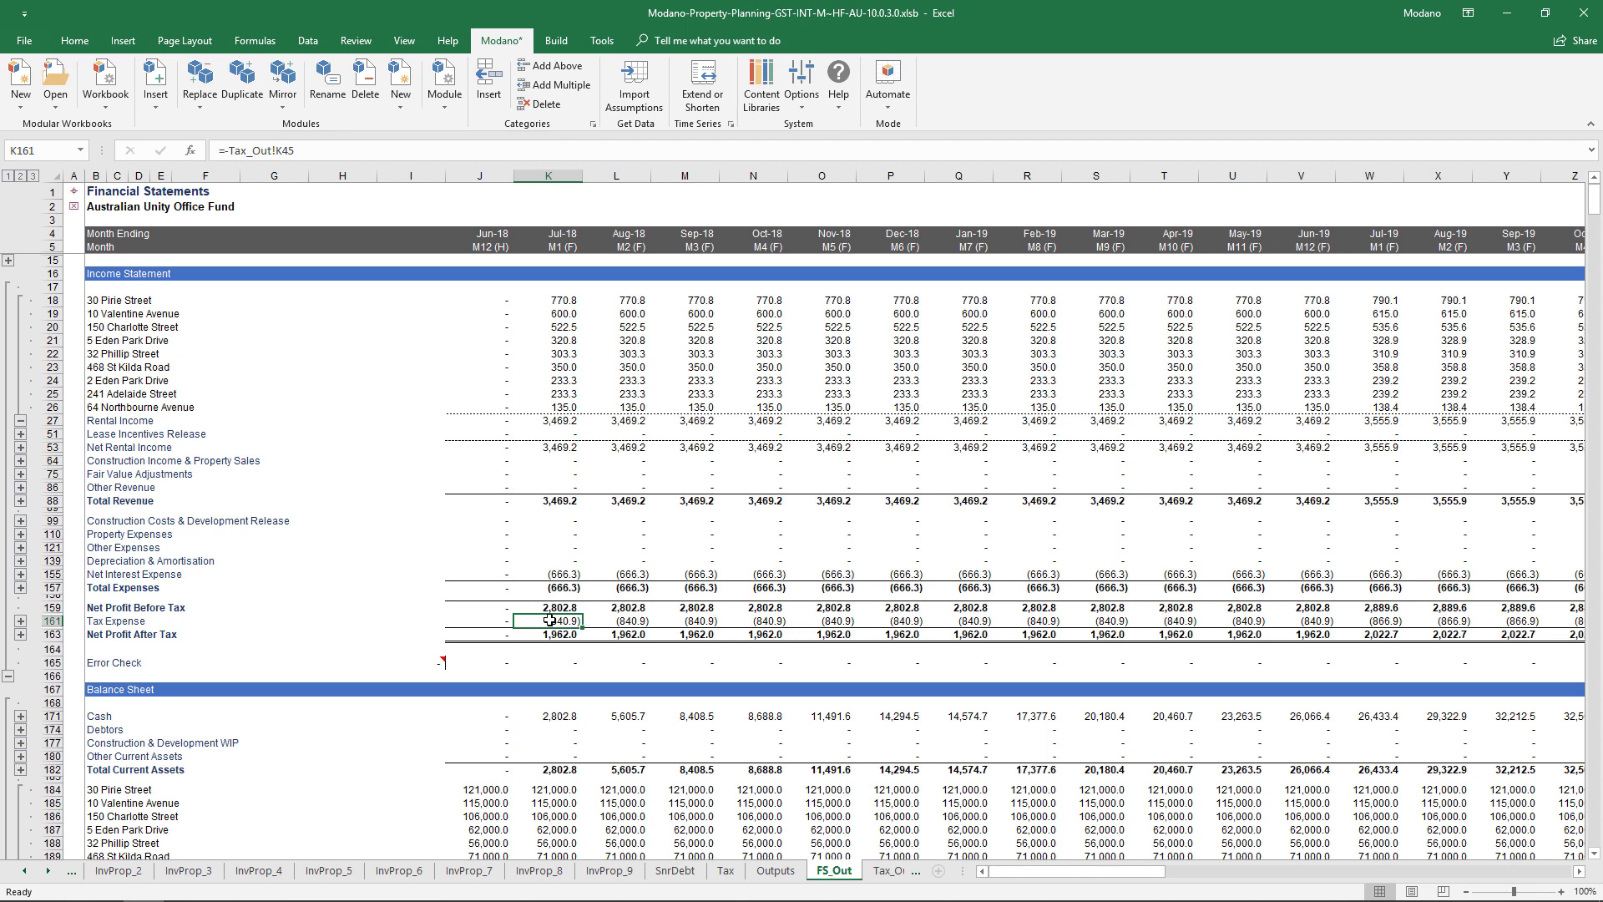
left_click(364, 92)
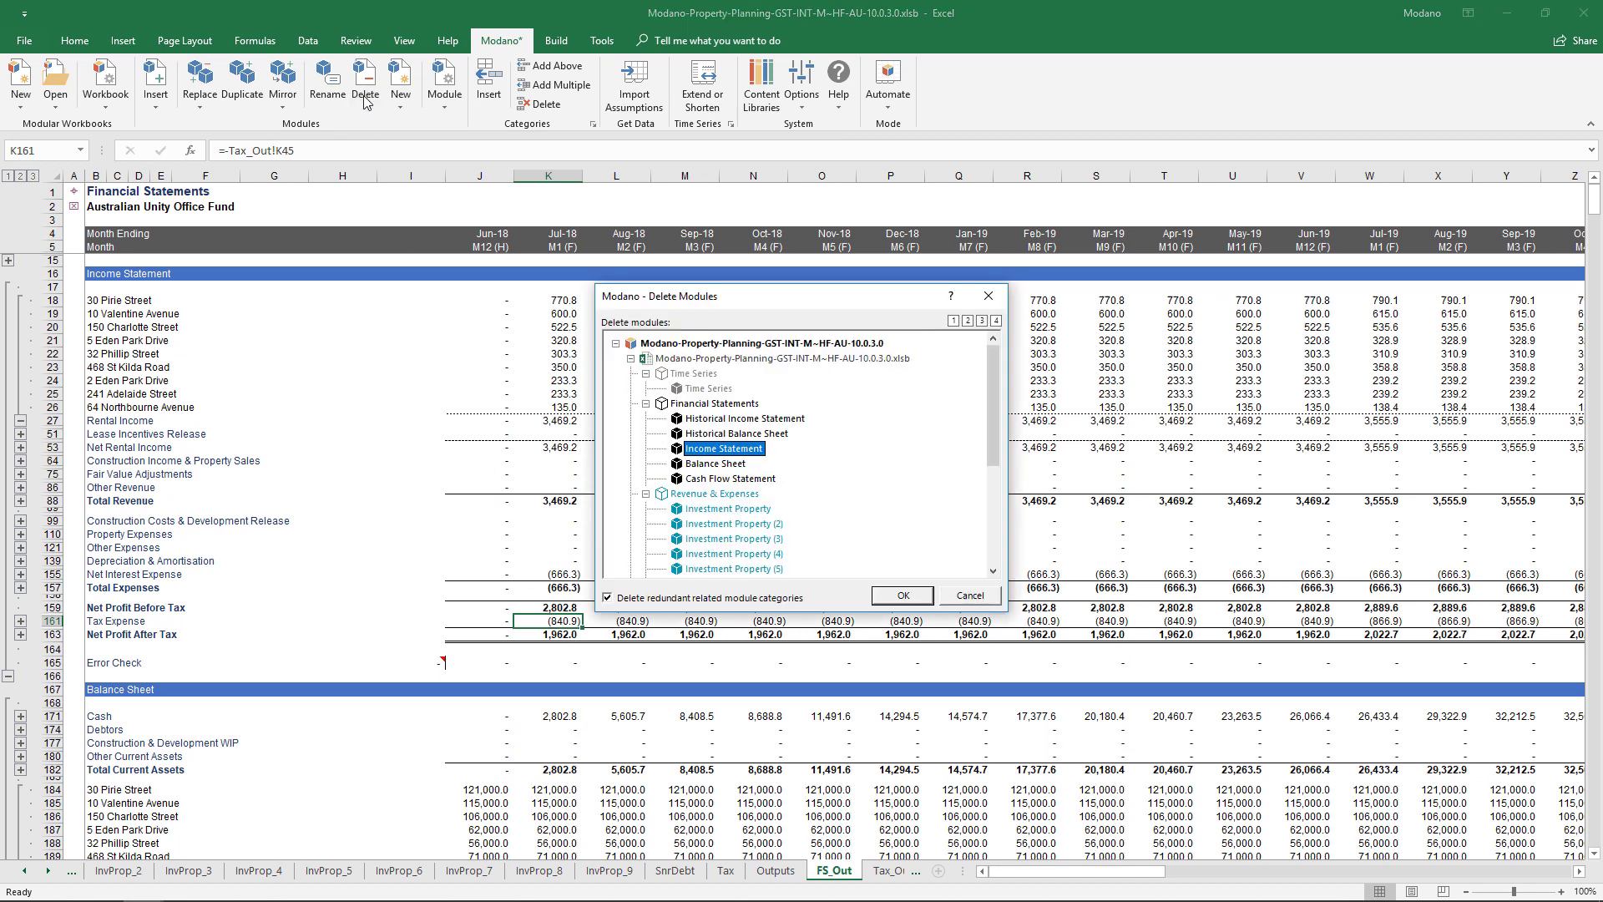
scroll(754, 408, "down", 5)
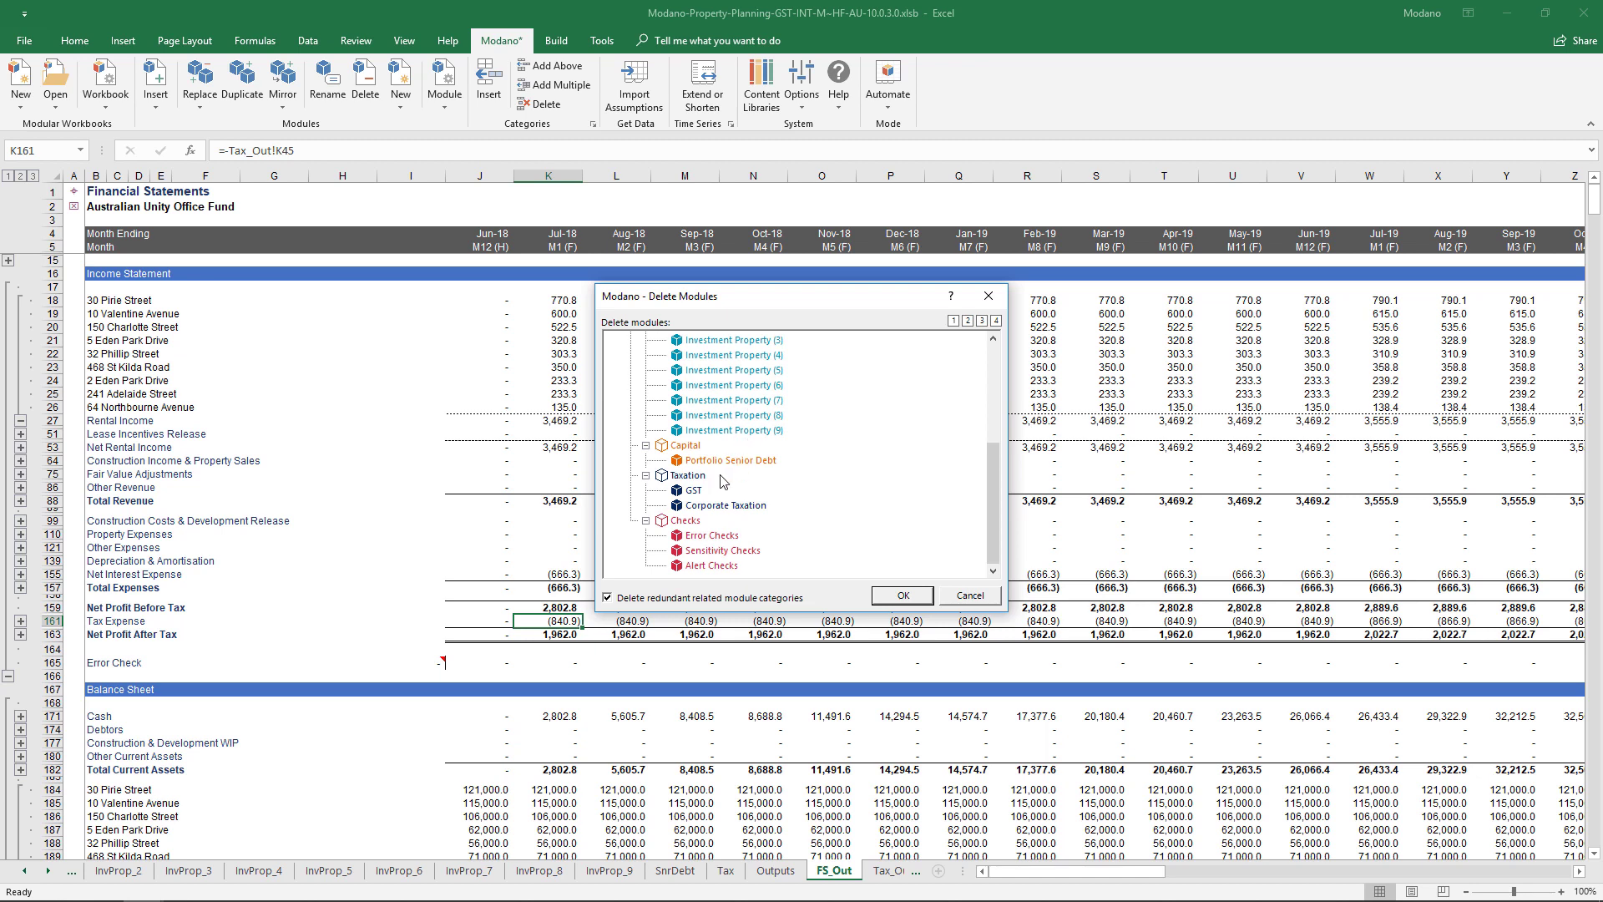
left_click_drag(698, 492, 712, 510)
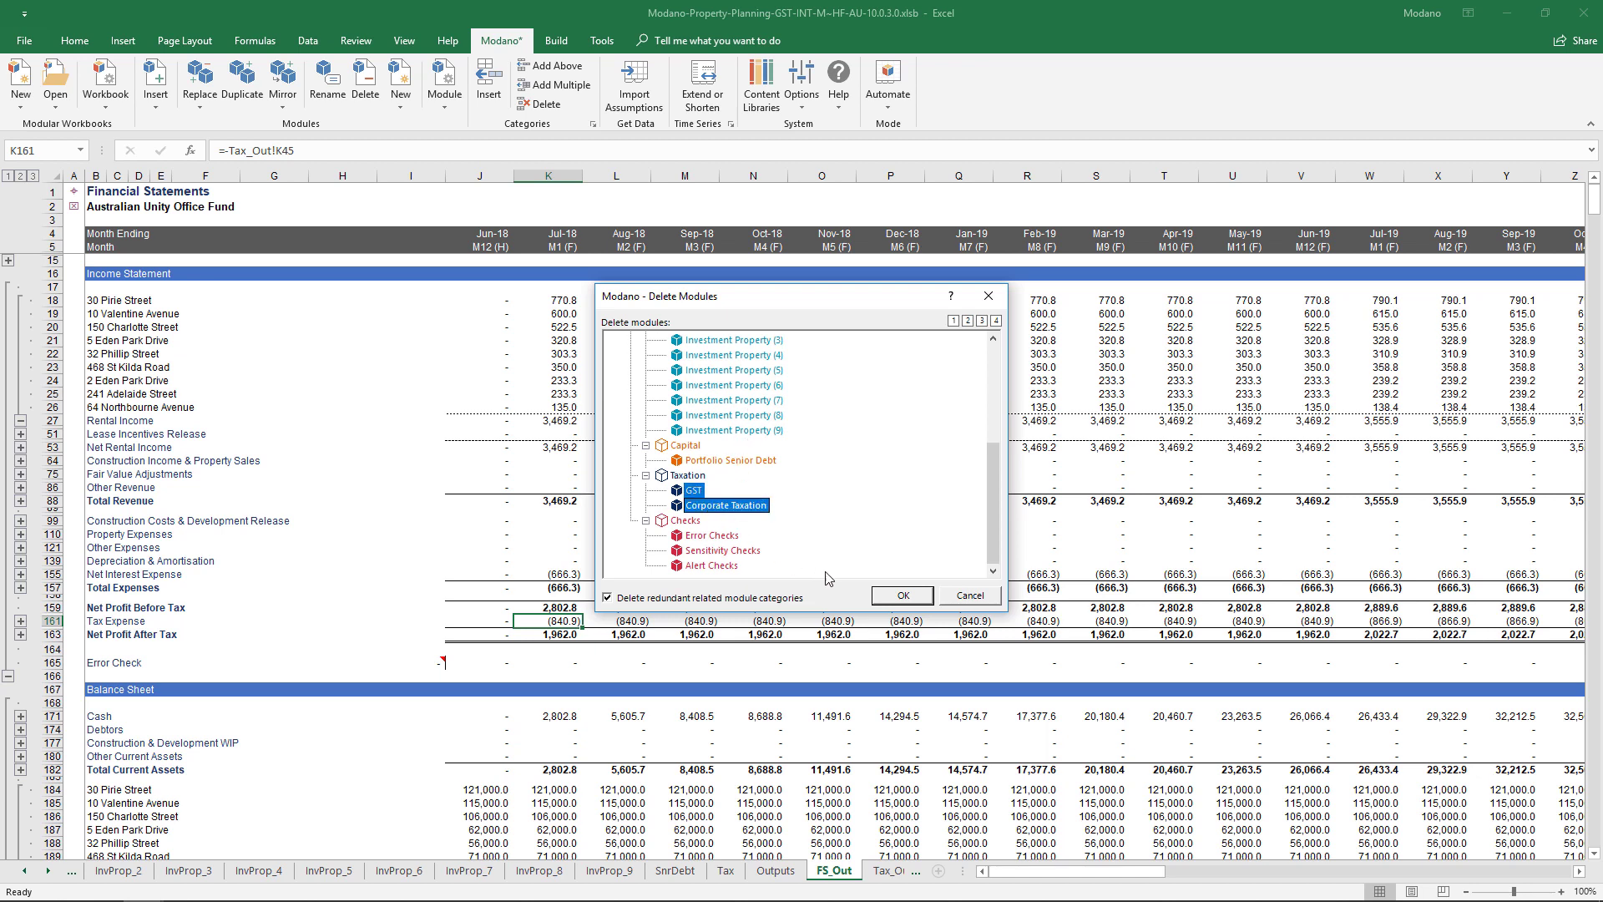
left_click(886, 595)
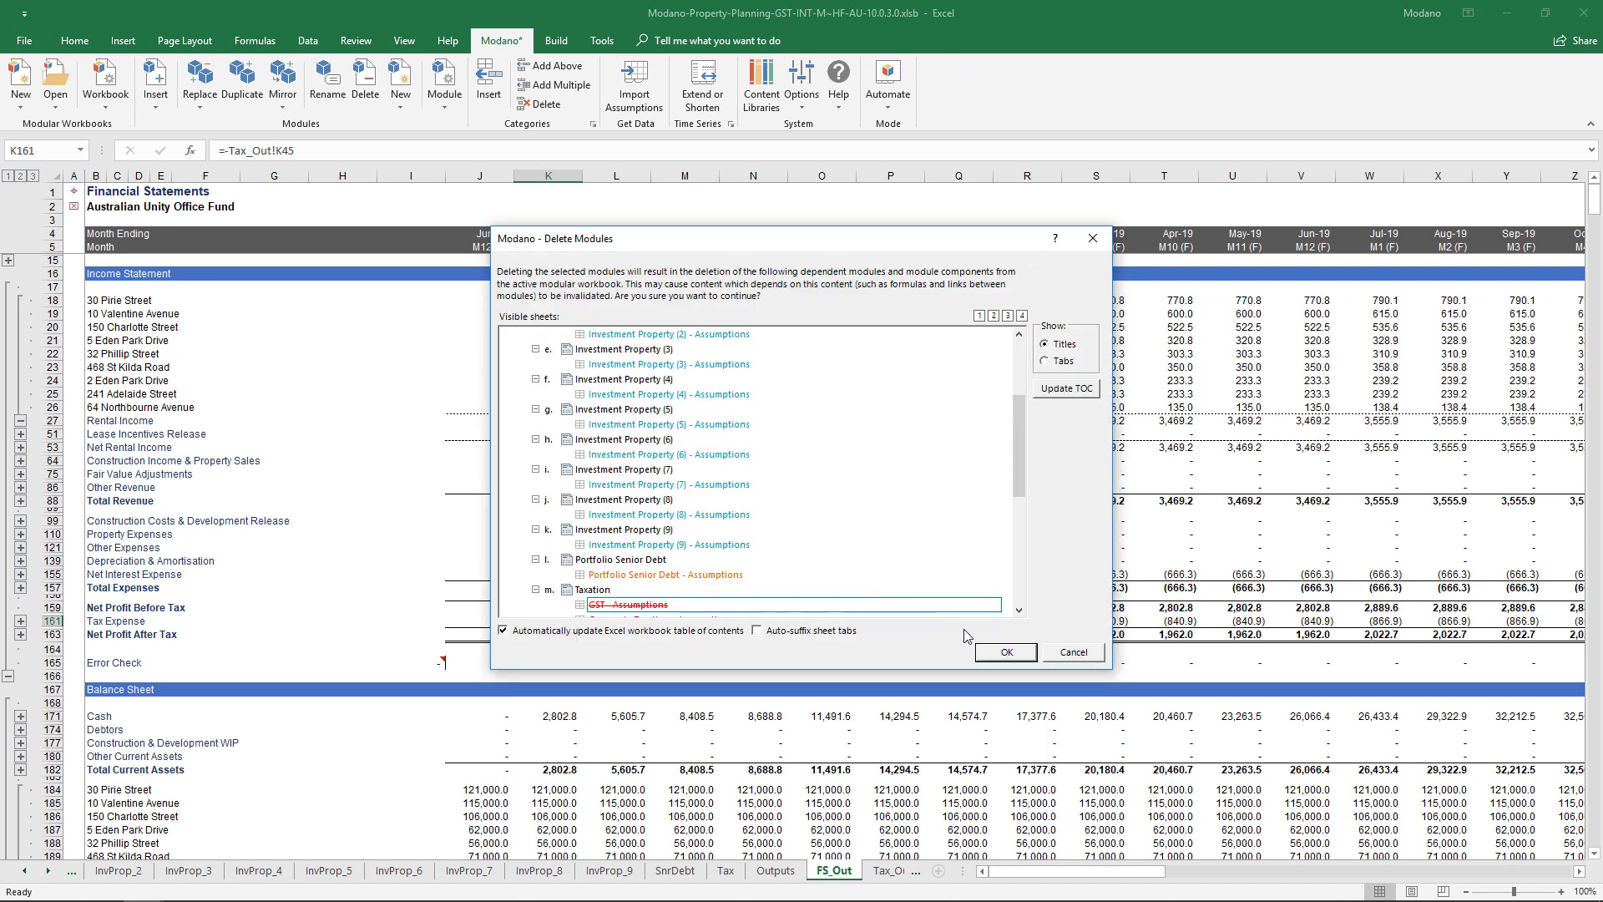
left_click(994, 654)
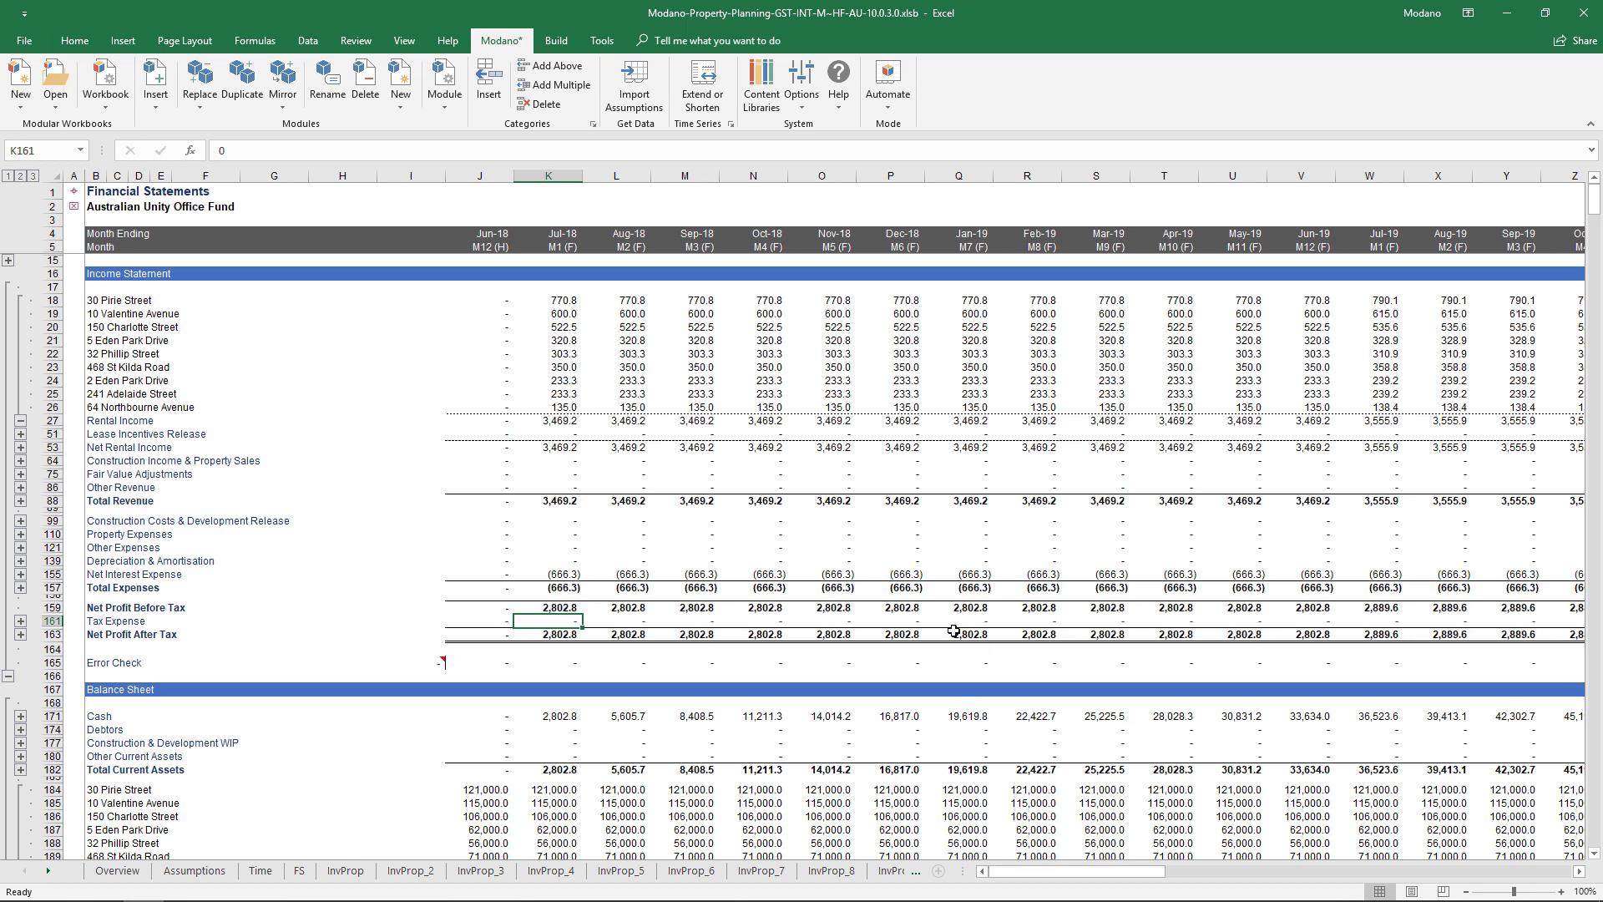
- Insert the Unitholders (Units, Distributions) module from the Property Planning library
left_click(157, 104)
left_click(189, 125)
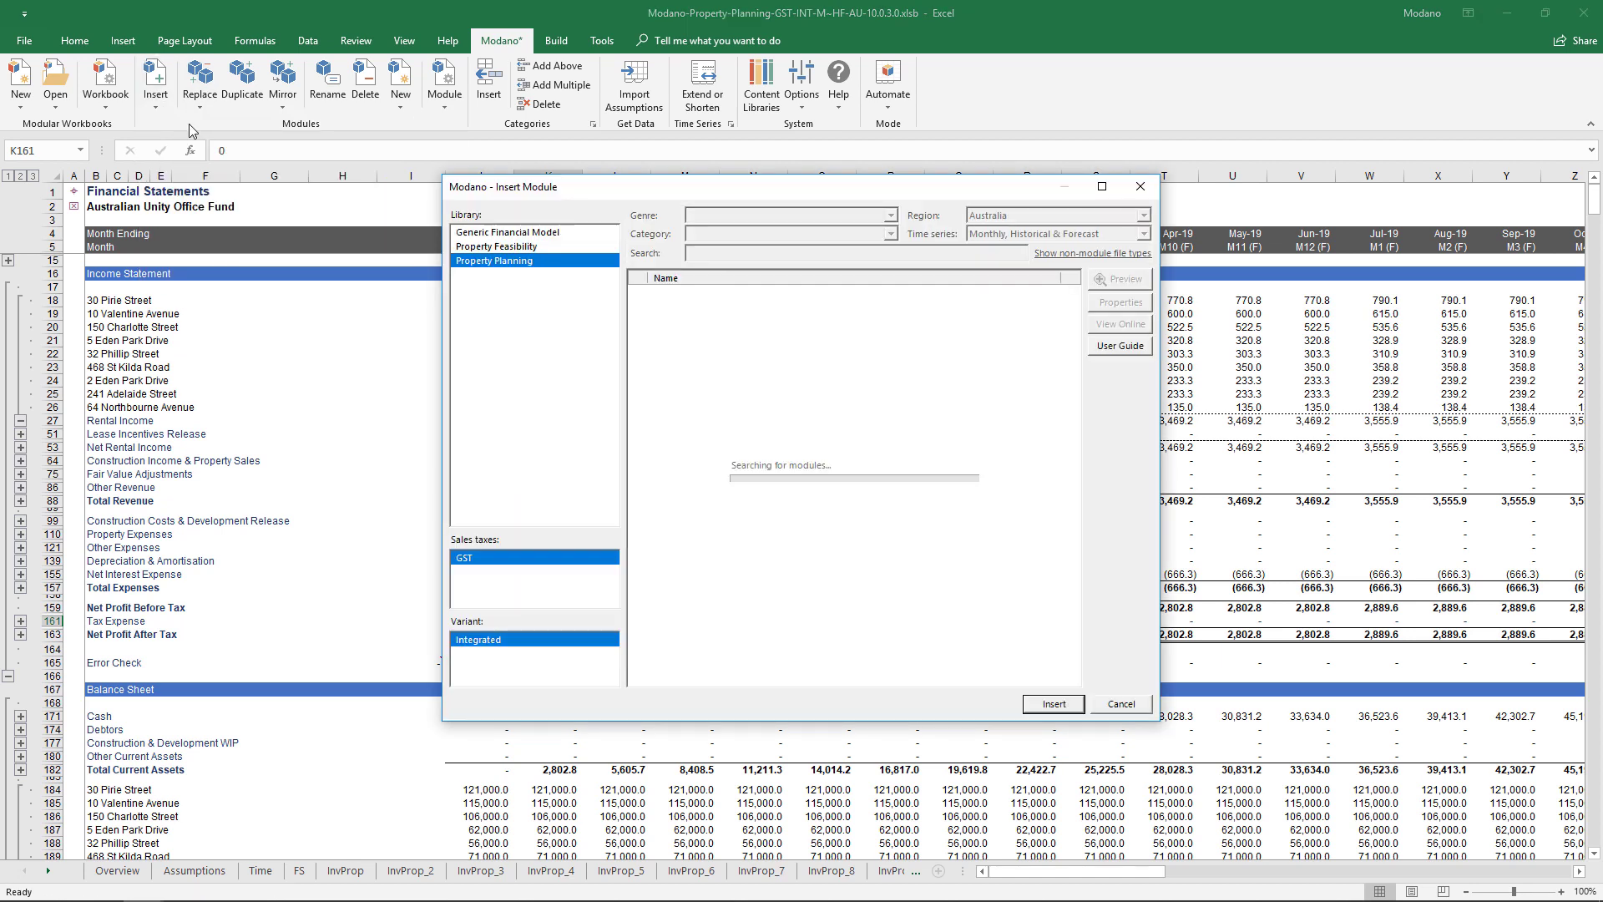
left_click(713, 215)
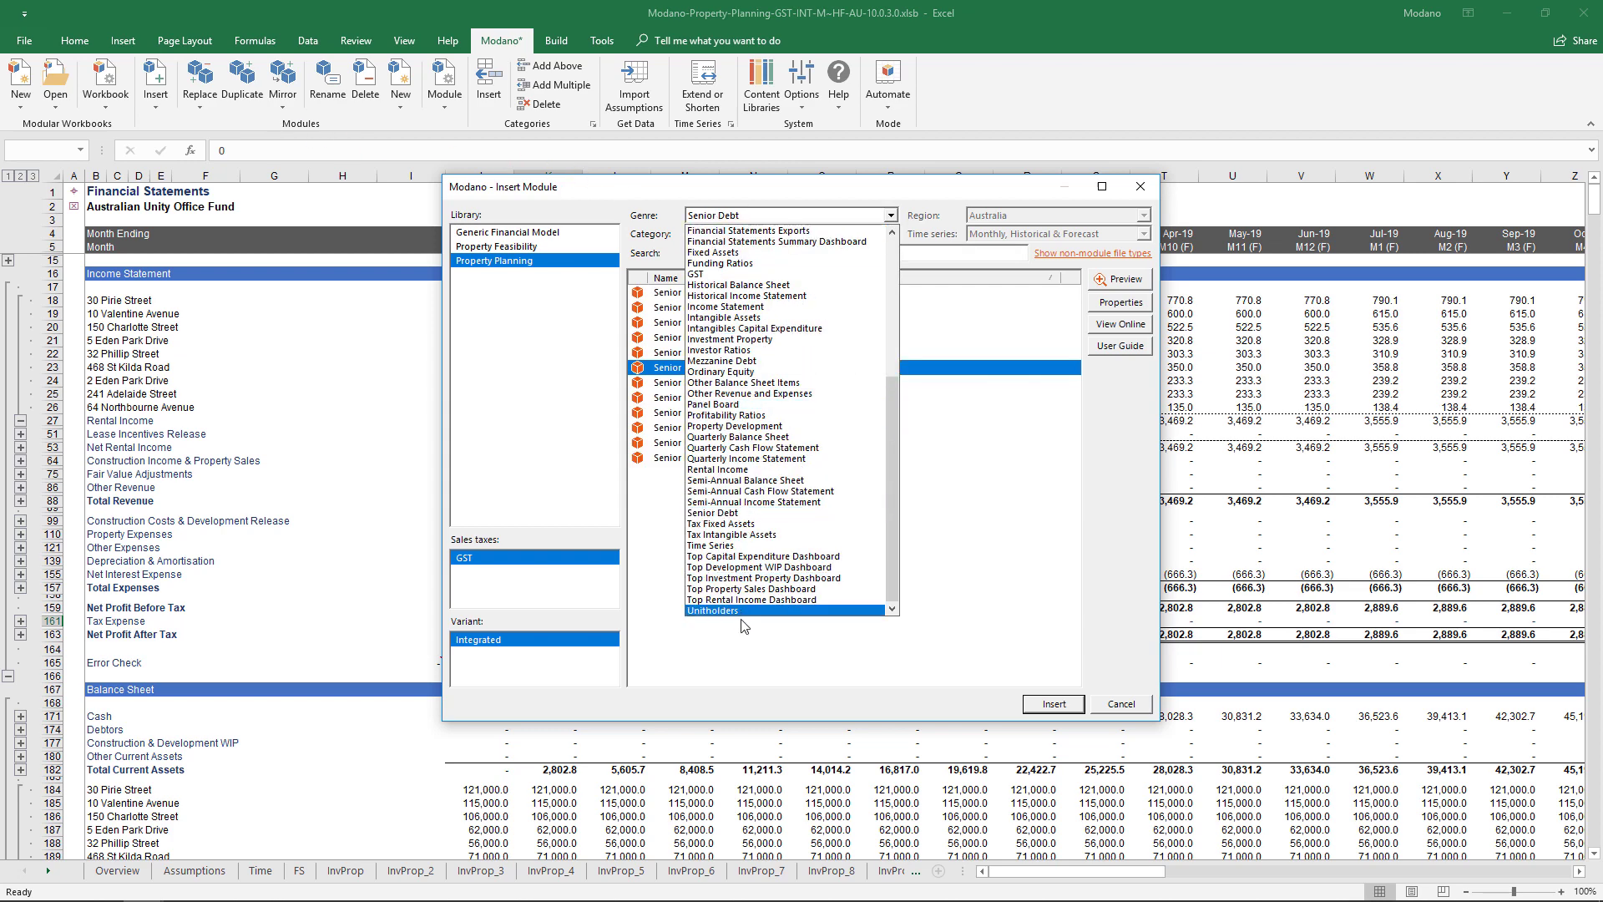
left_click(750, 610)
left_click(1034, 705)
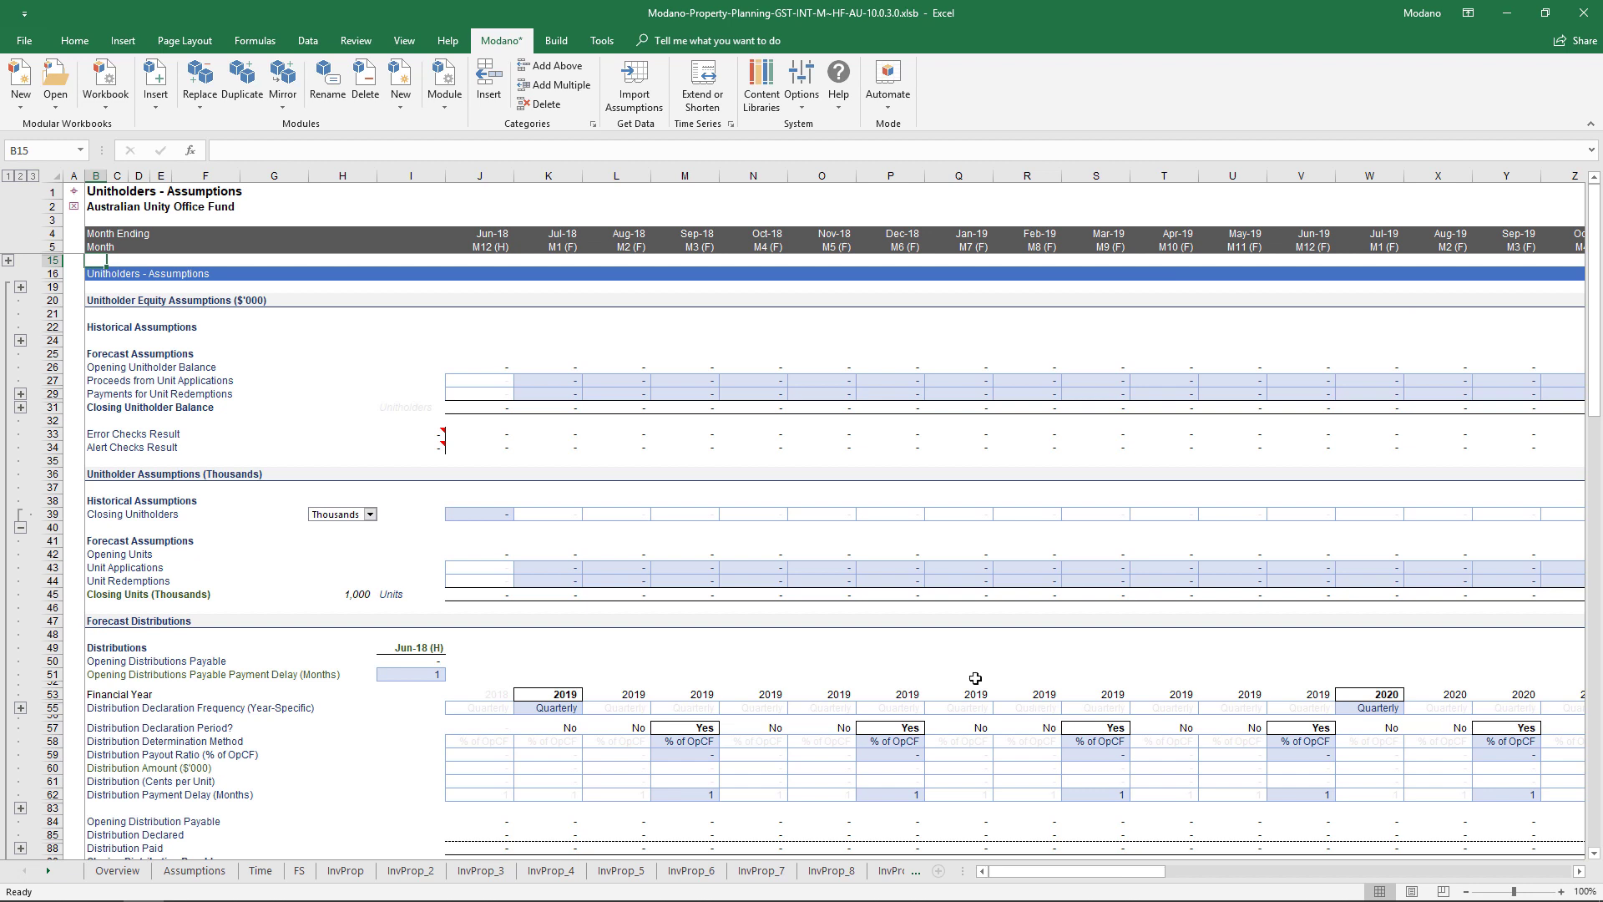
- Enter 162800 as the Jun-18 Closing Unitholders and set the Distribution Payout Ratio to 80% across all forecast periods
left_click(490, 514)
type("162800")
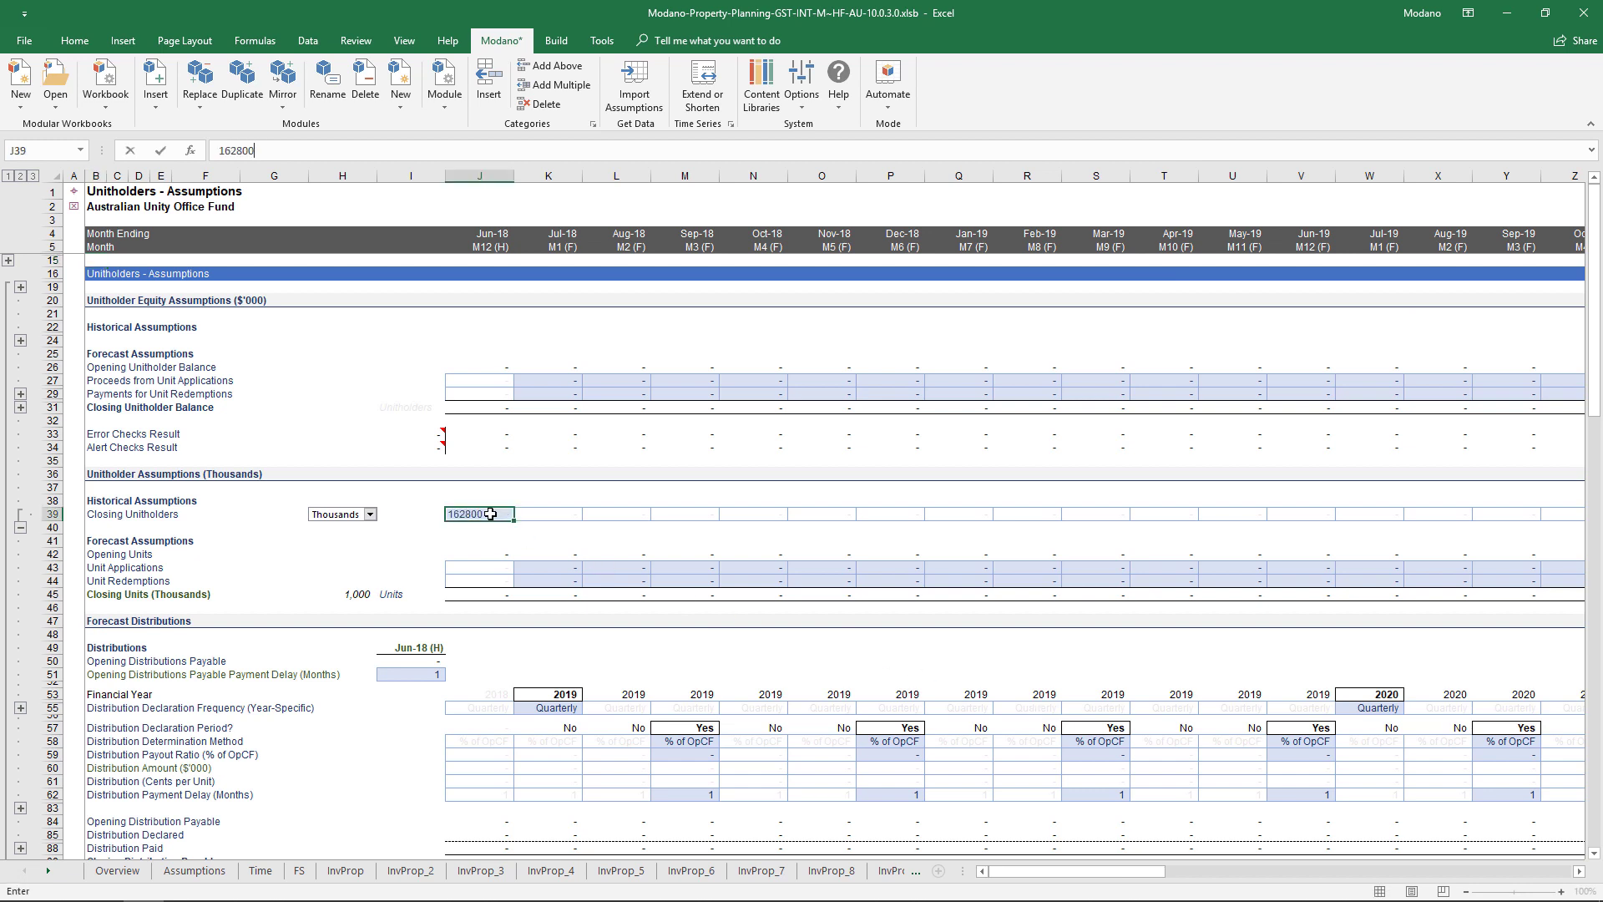
key("Return")
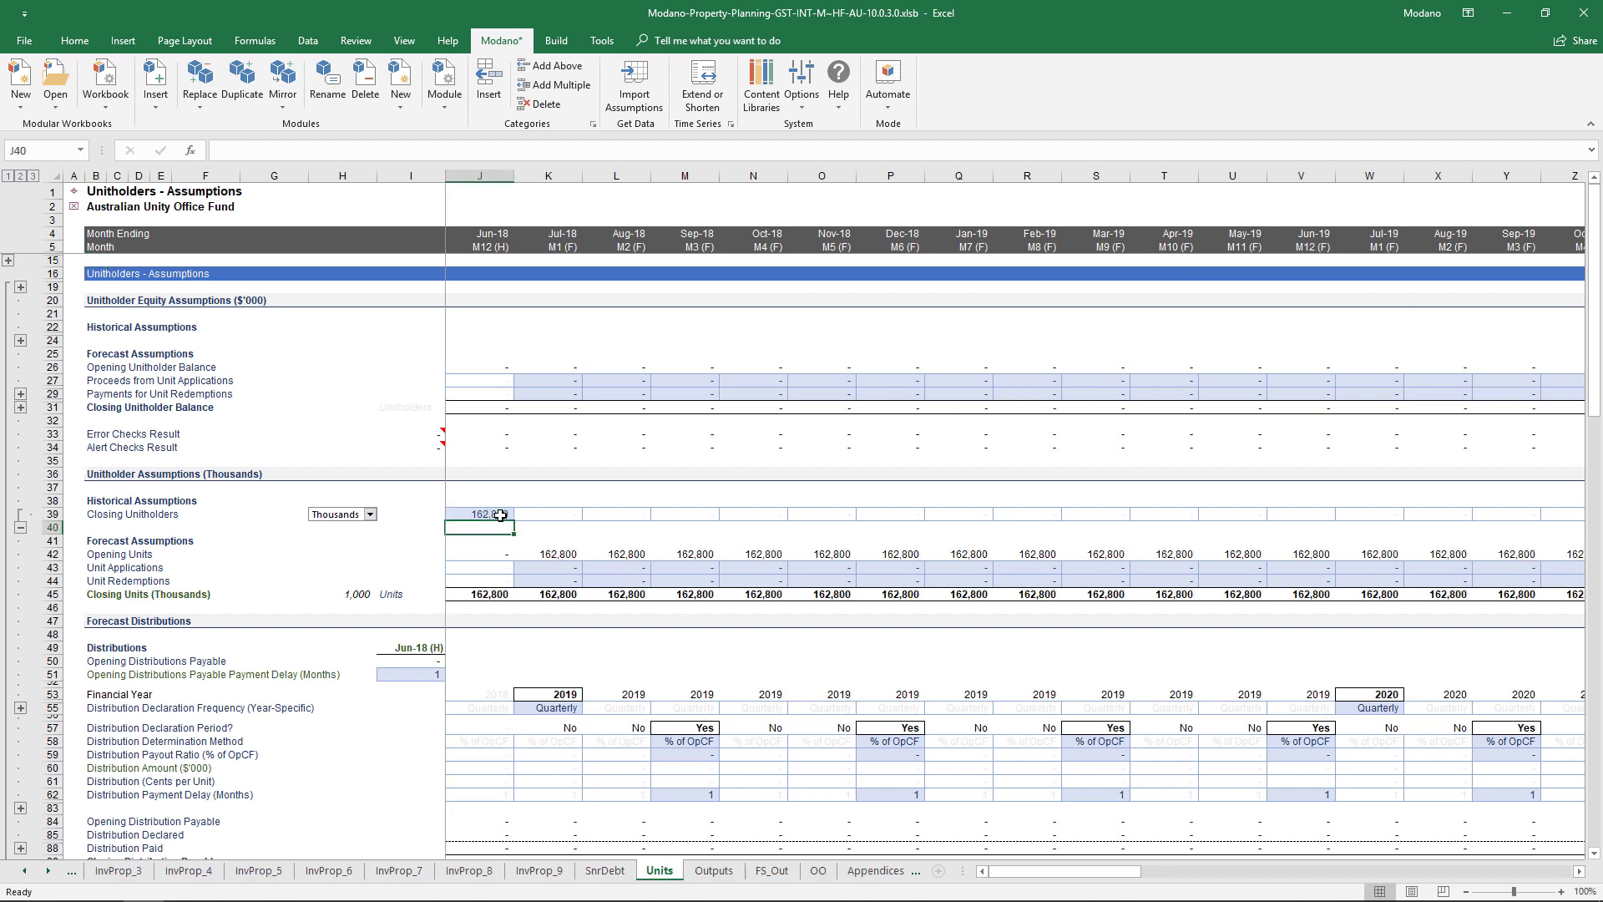
left_click(468, 754)
key("ctrl+shift+Right")
type("80")
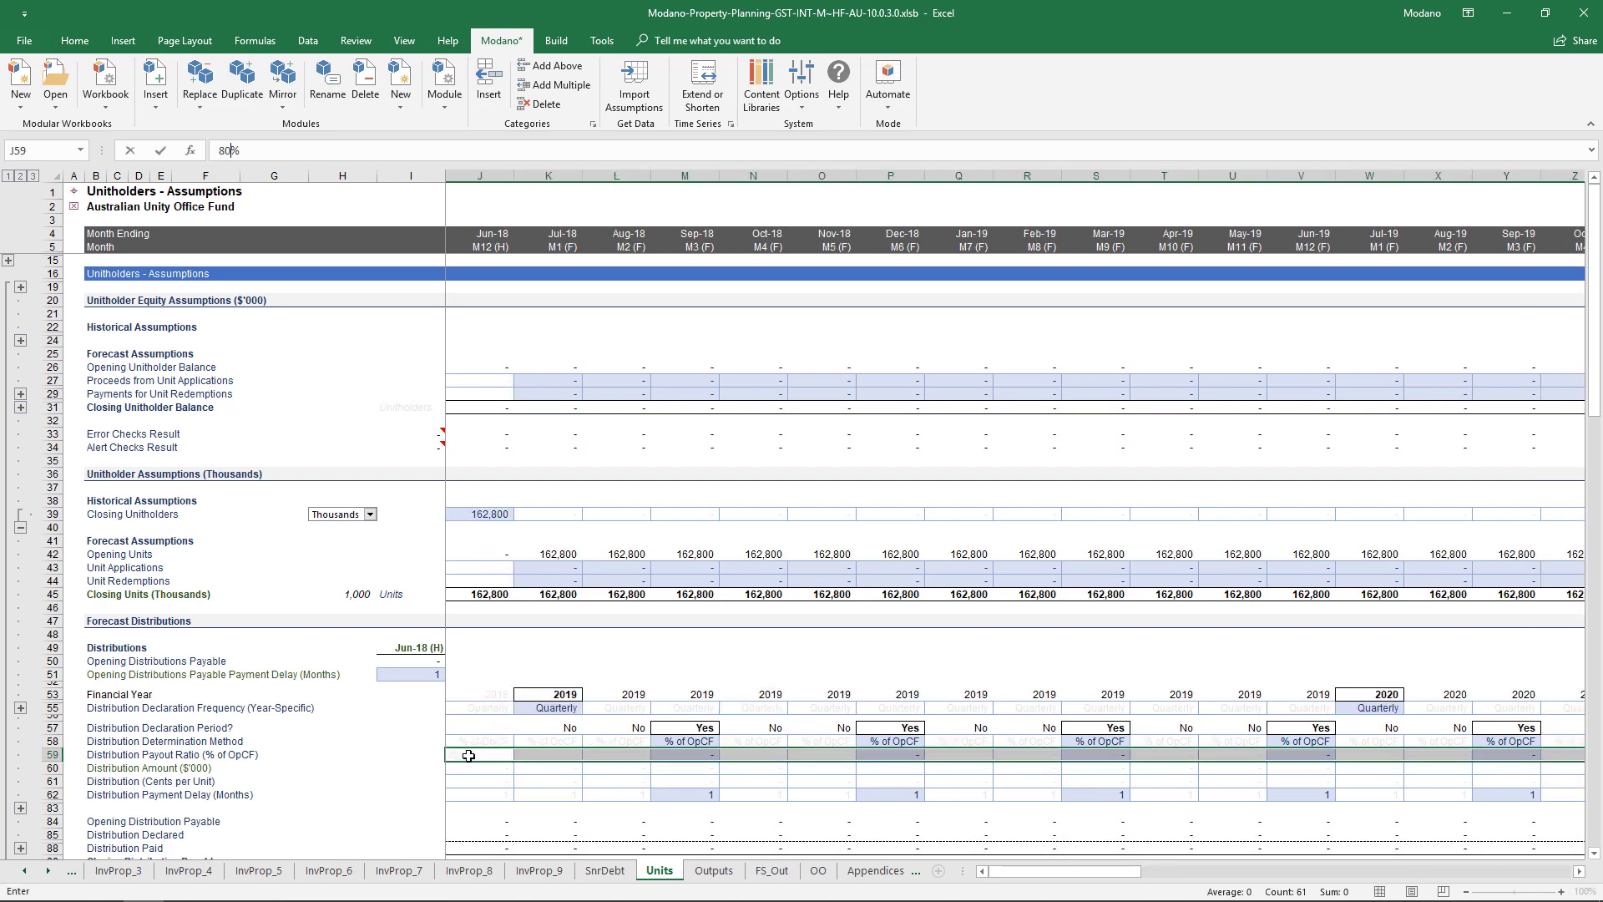
key("Escape")
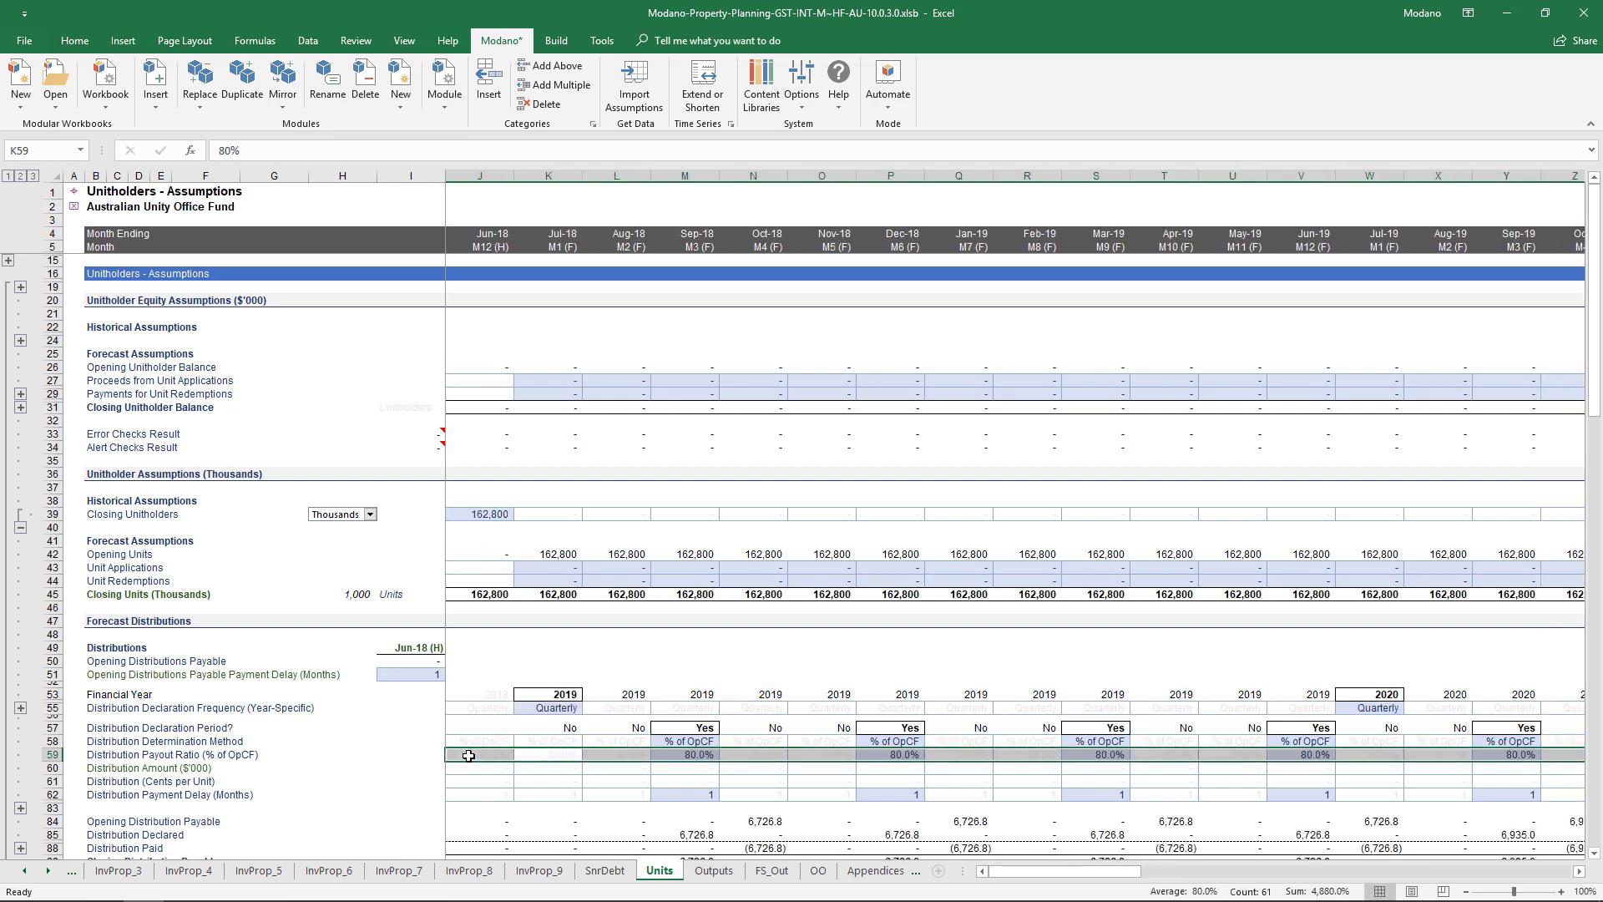
- Insert the Investor Ratios (Property Planning, Units) module from the Property Planning library
left_click(155, 93)
left_click(204, 131)
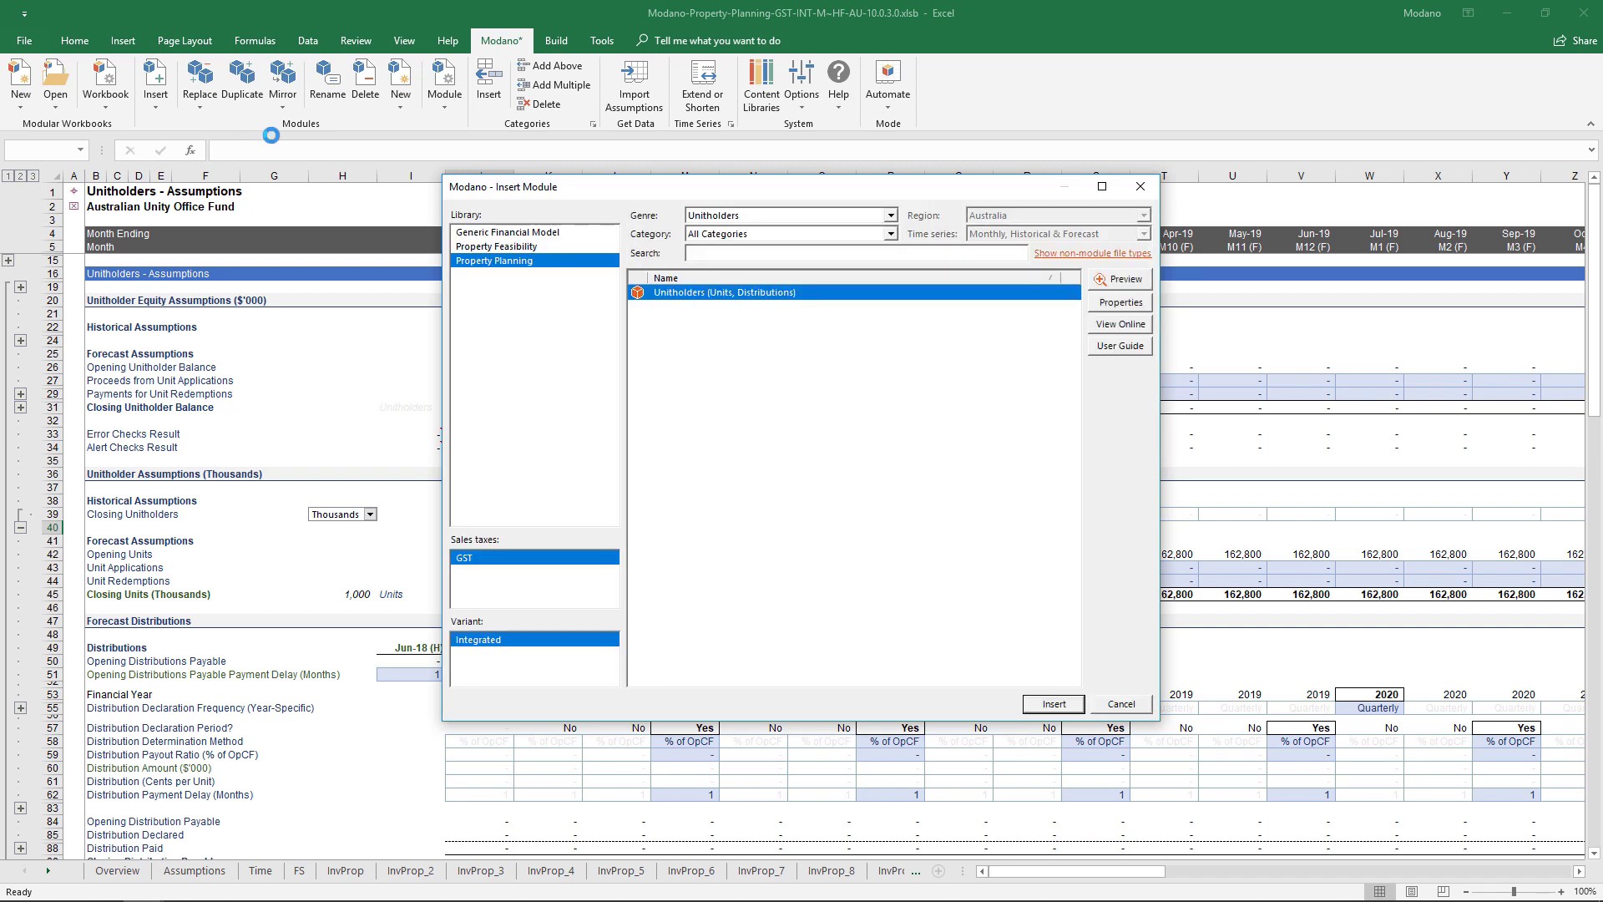
left_click(702, 215)
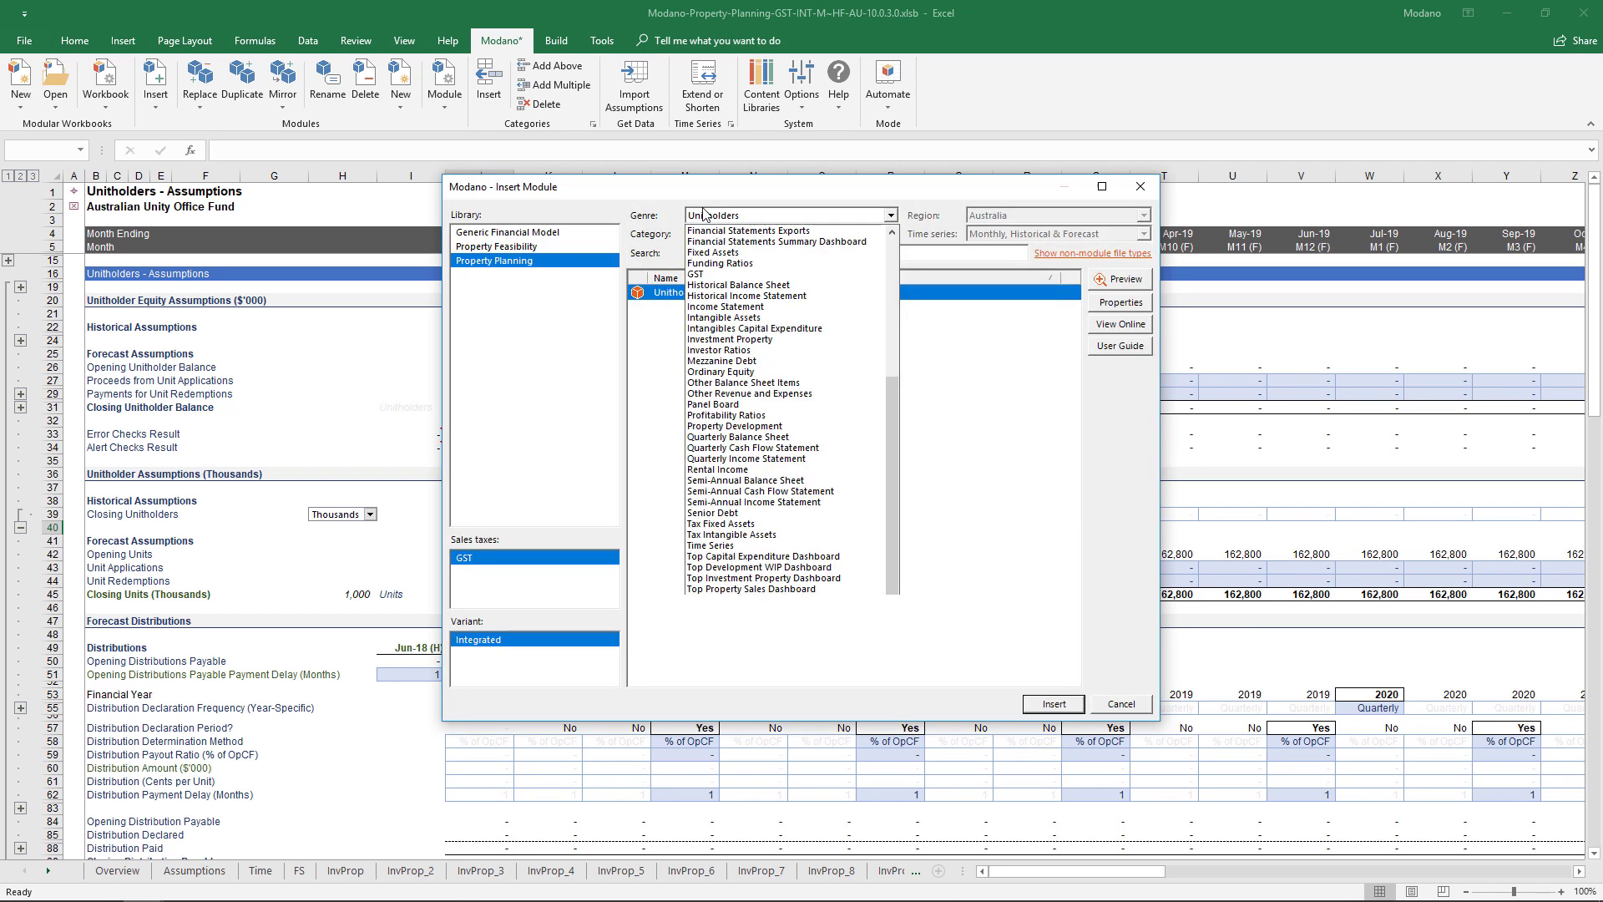
left_click(773, 350)
left_click(803, 307)
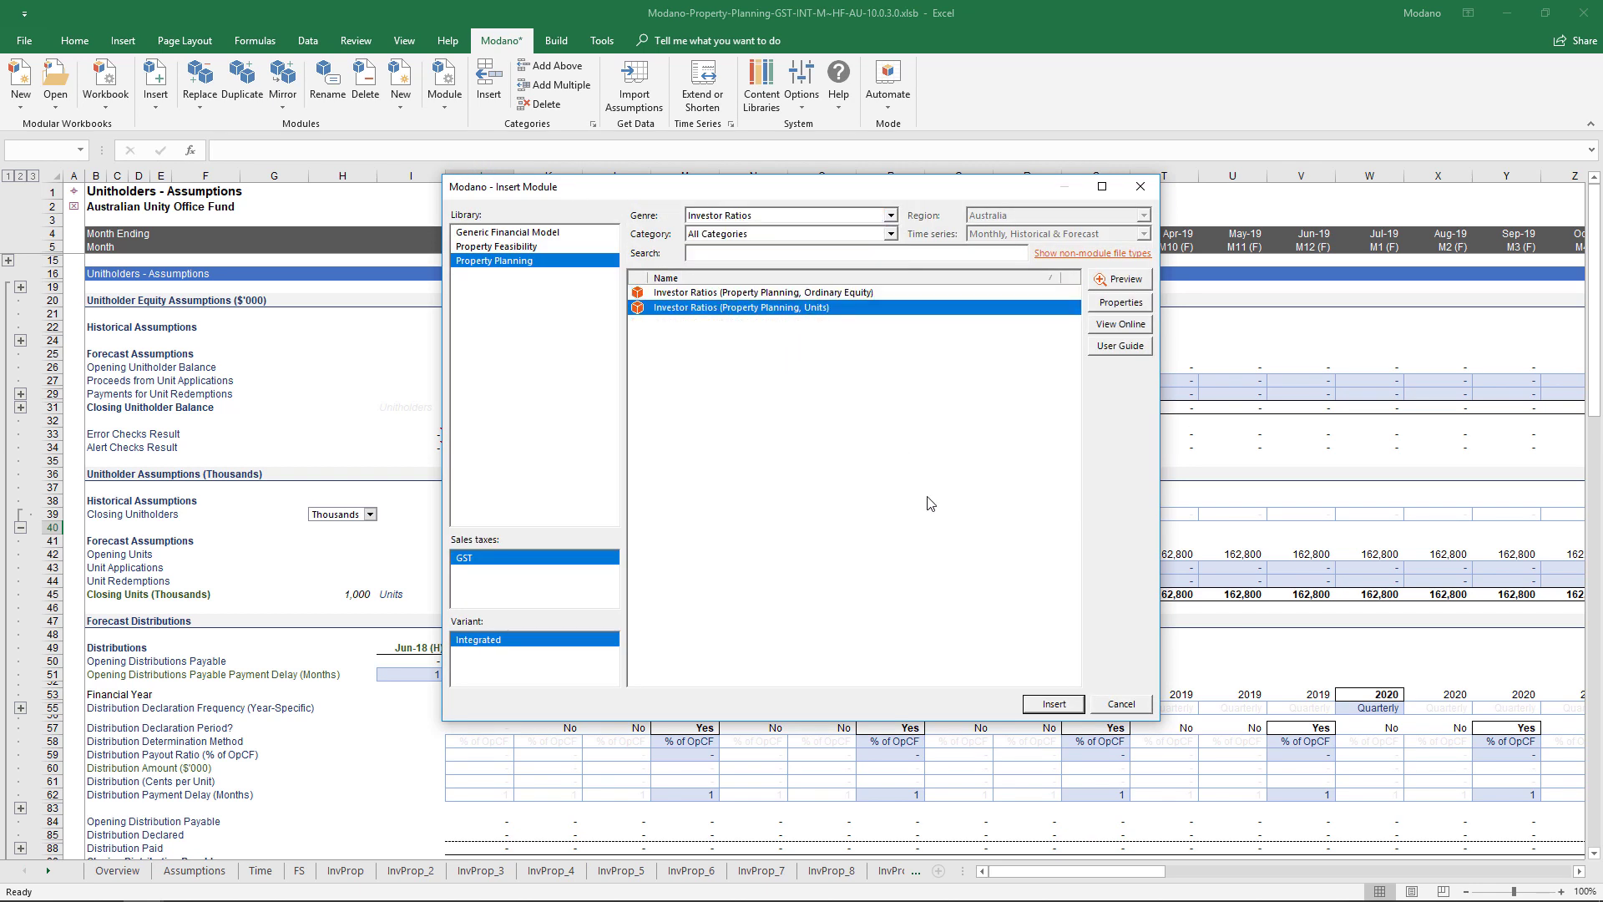
left_click(1043, 705)
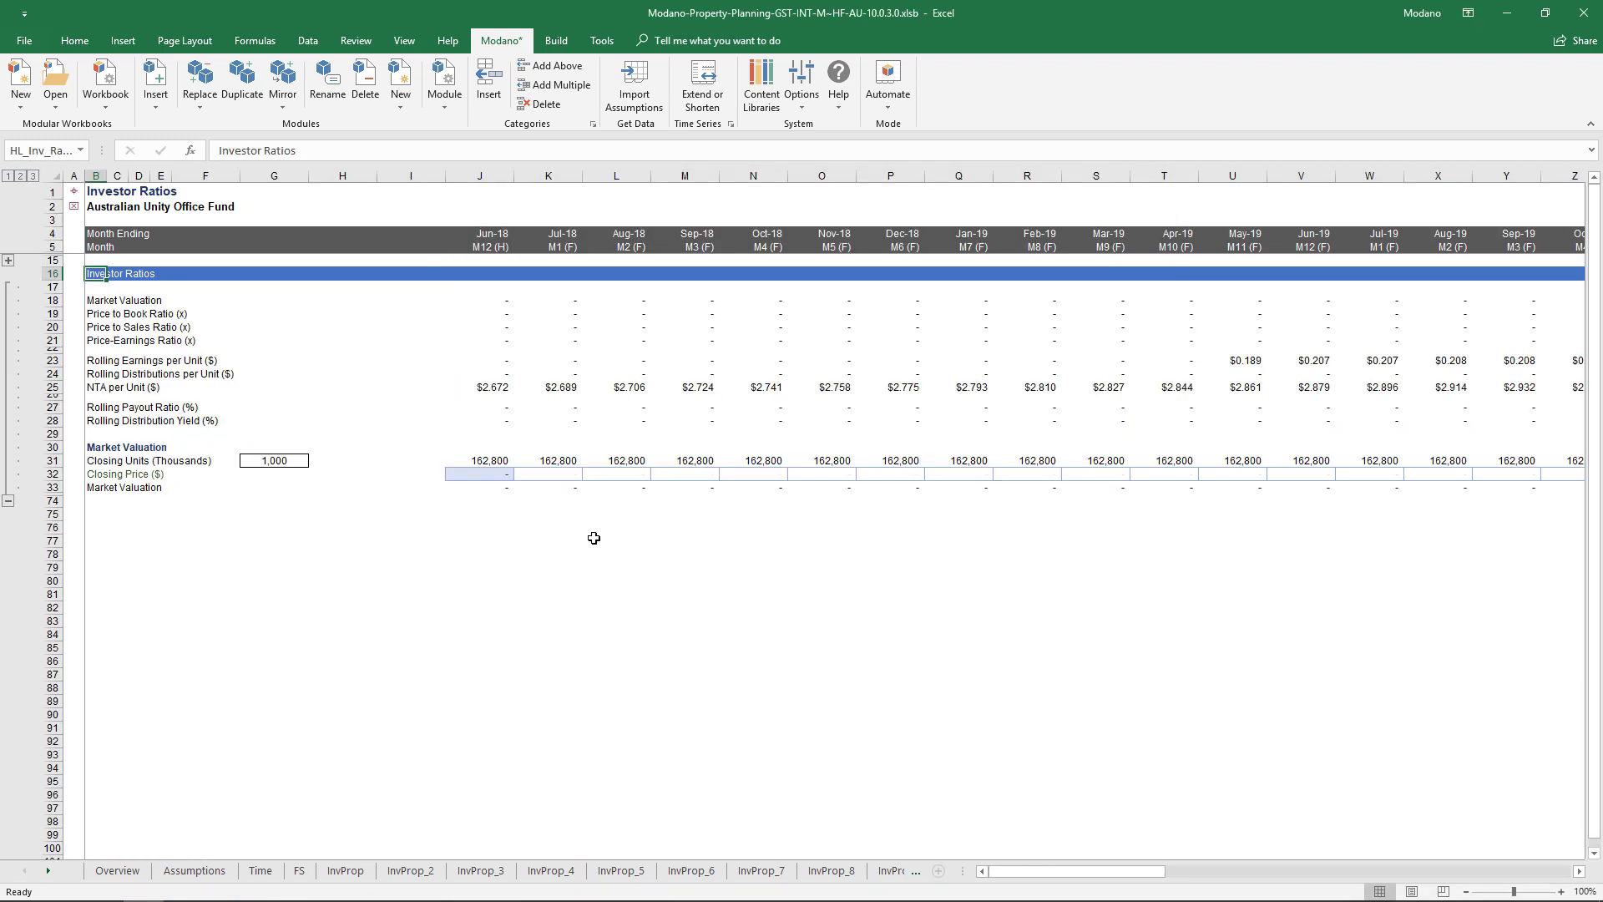
- Set the Jun-18 Closing Price in the Investor Ratios market valuation to 2.67
left_click(501, 474)
type("2.67")
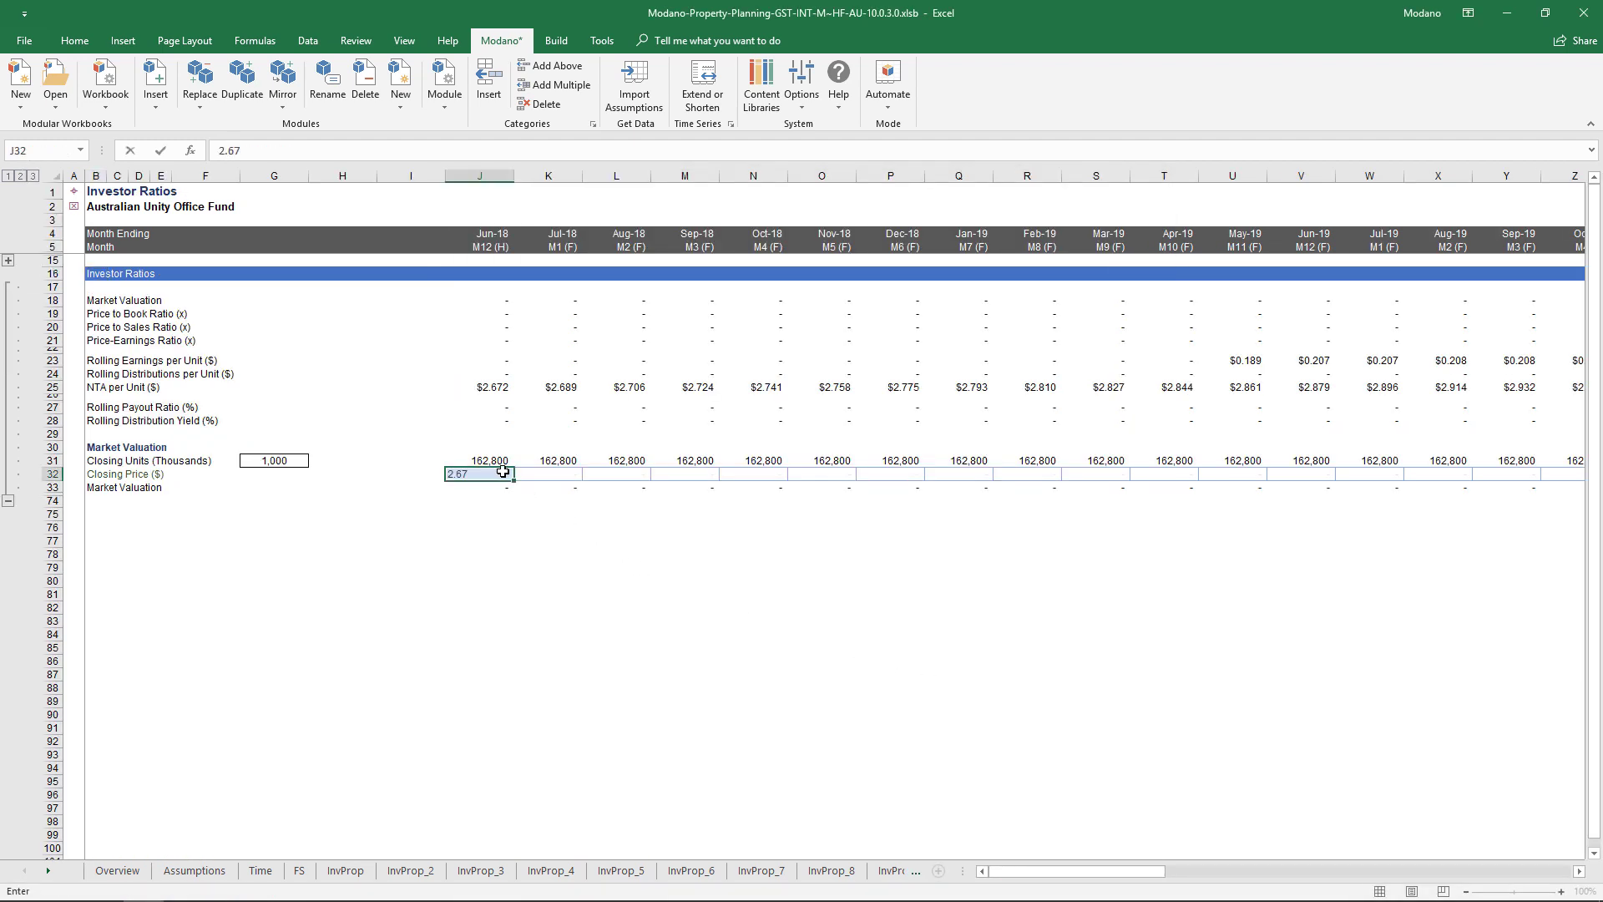
key("Return")
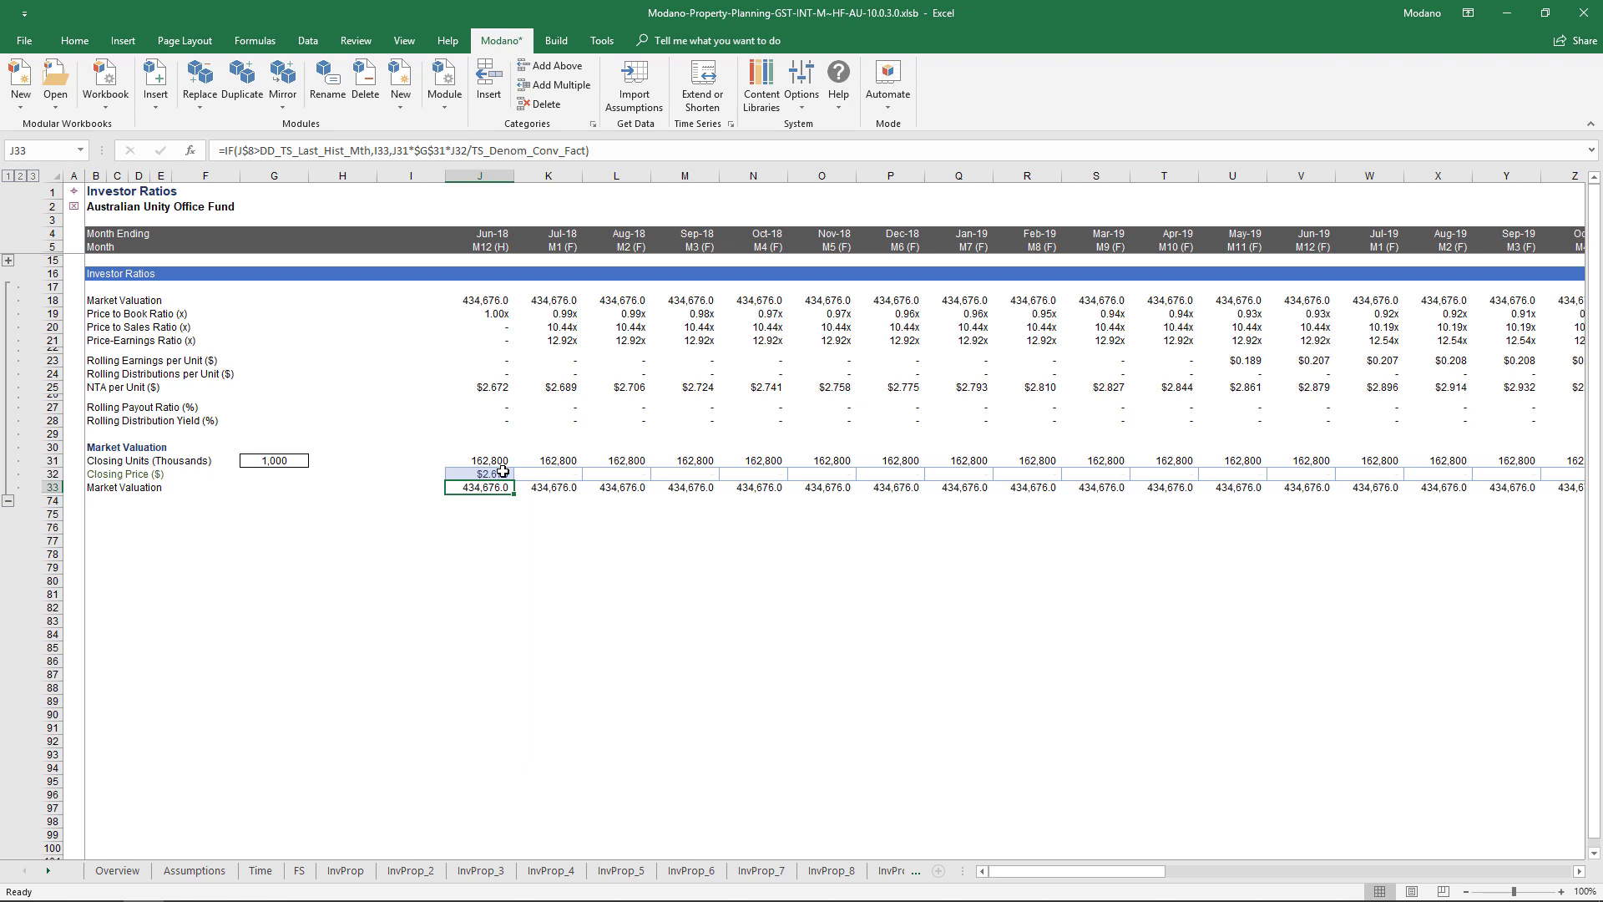
- Insert the Funding Ratios (Property Planning) module from the Property Planning library
left_click(155, 84)
left_click(179, 133)
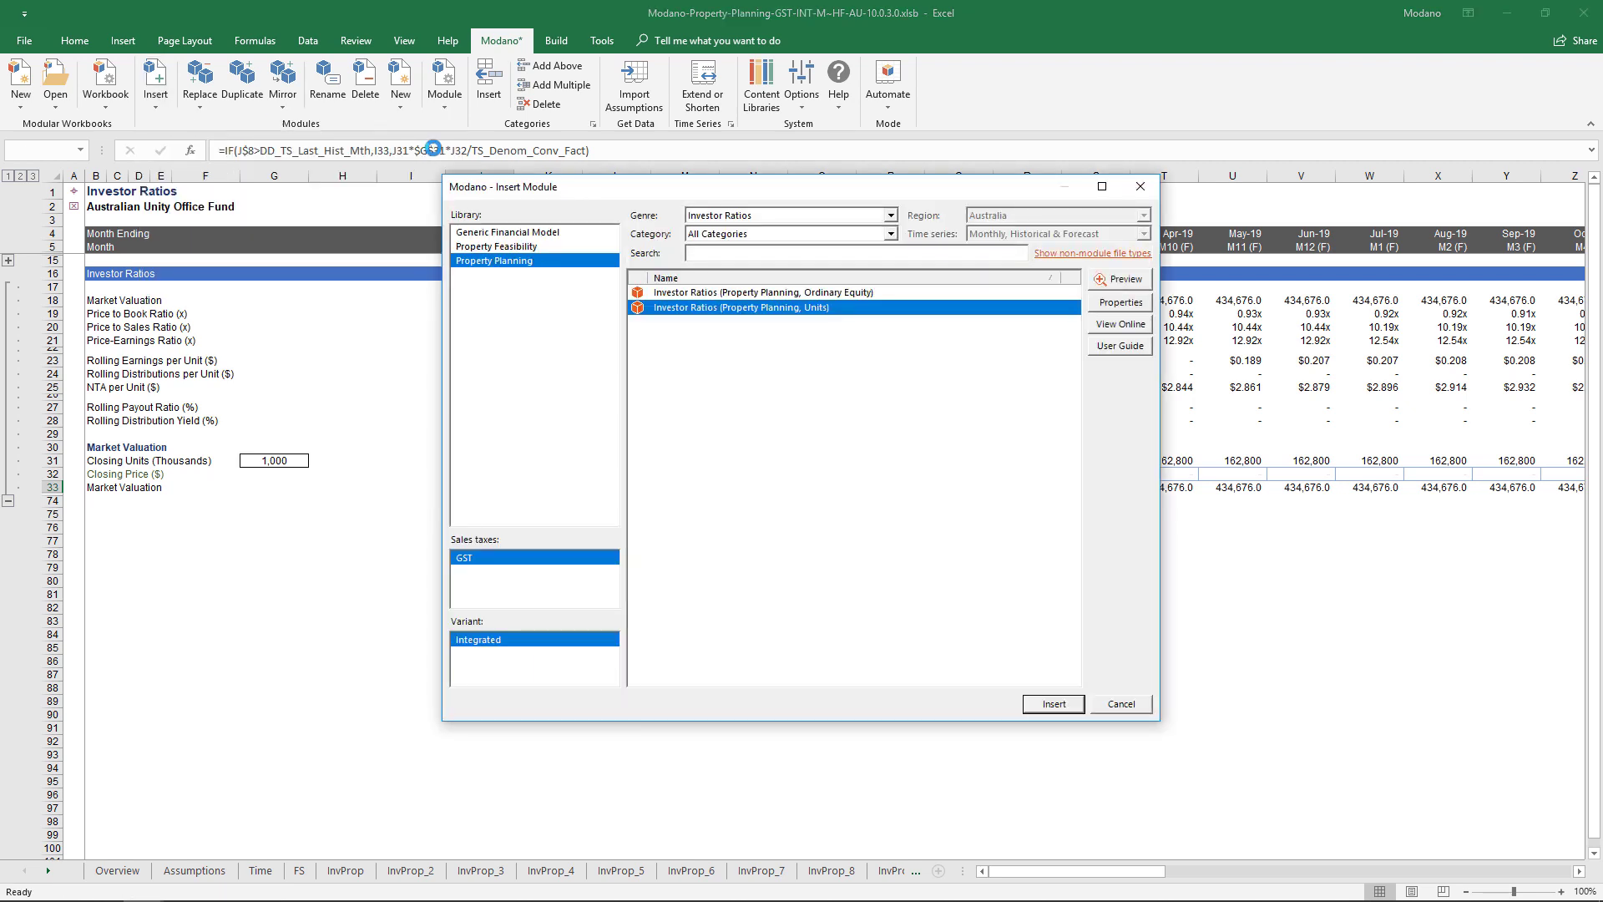
left_click(714, 216)
left_click(751, 264)
left_click(1035, 704)
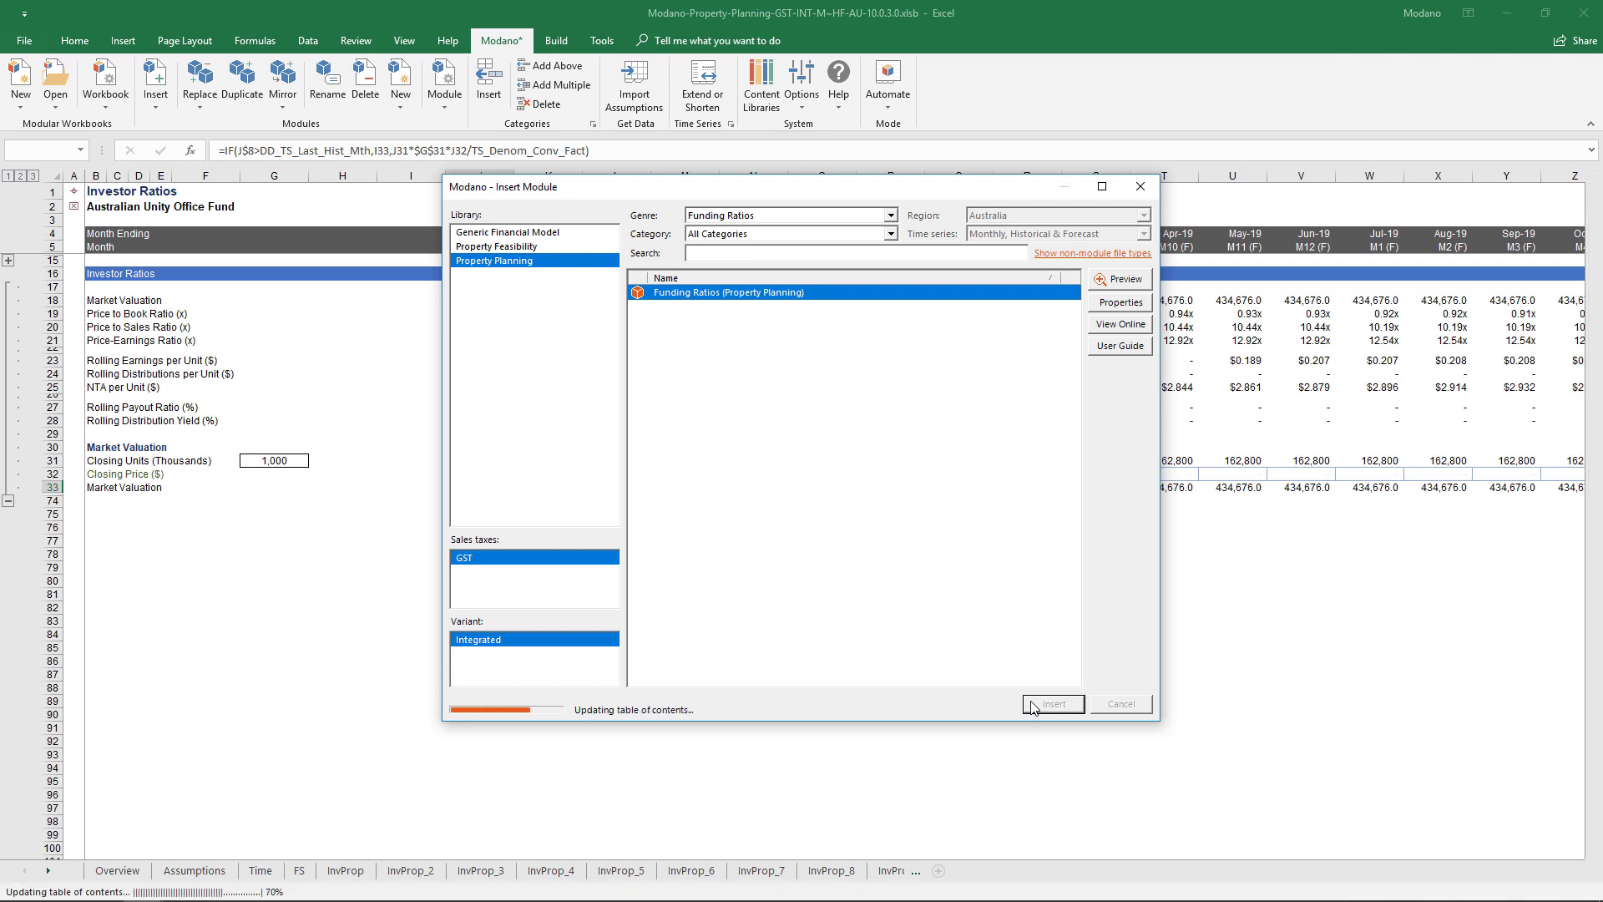
- Insert the Profitability Ratios (Property Planning) module from the Property Planning library
left_click(164, 97)
left_click(224, 143)
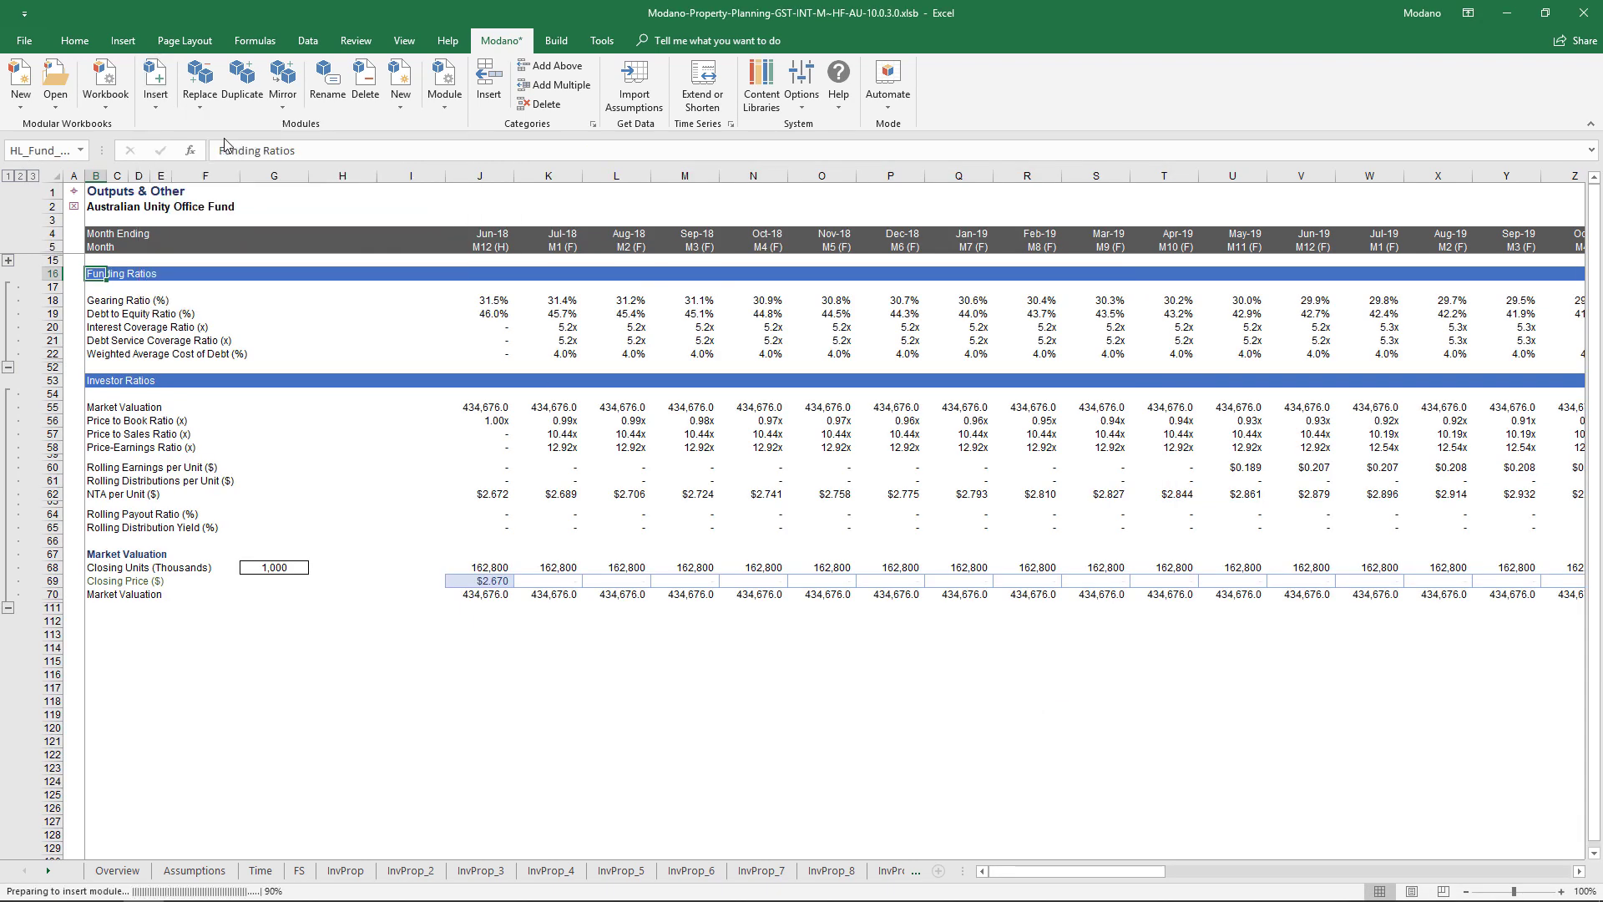
left_click(751, 216)
left_click(734, 417)
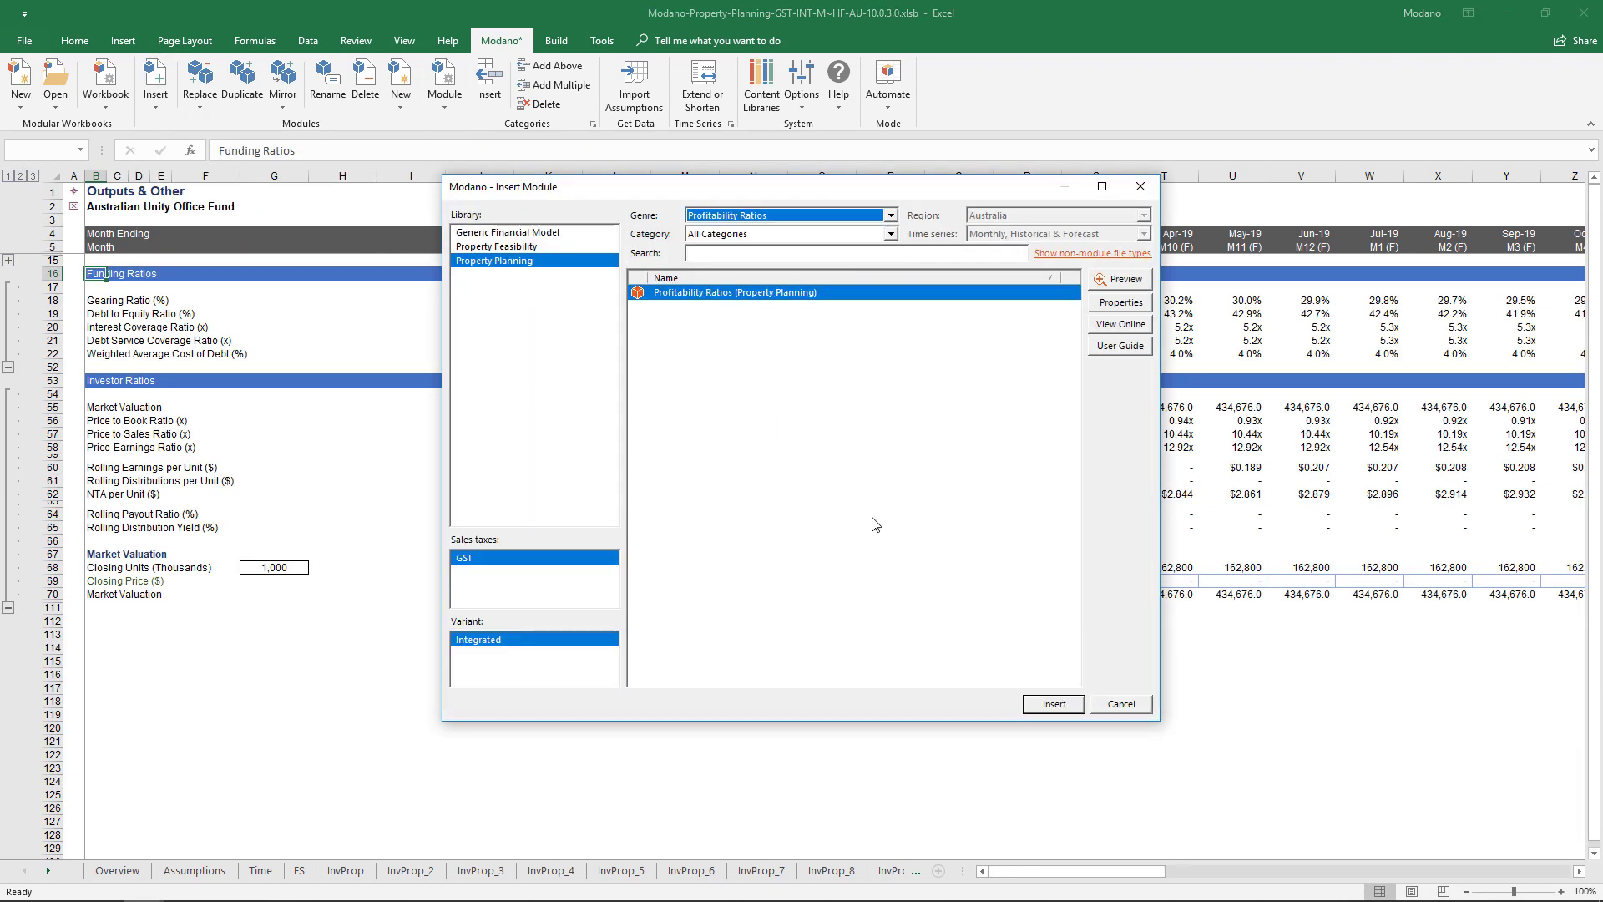
left_click(1040, 706)
- Insert the Panel Board (4 by 3, Ratios) module from the Property Planning library
left_click(155, 94)
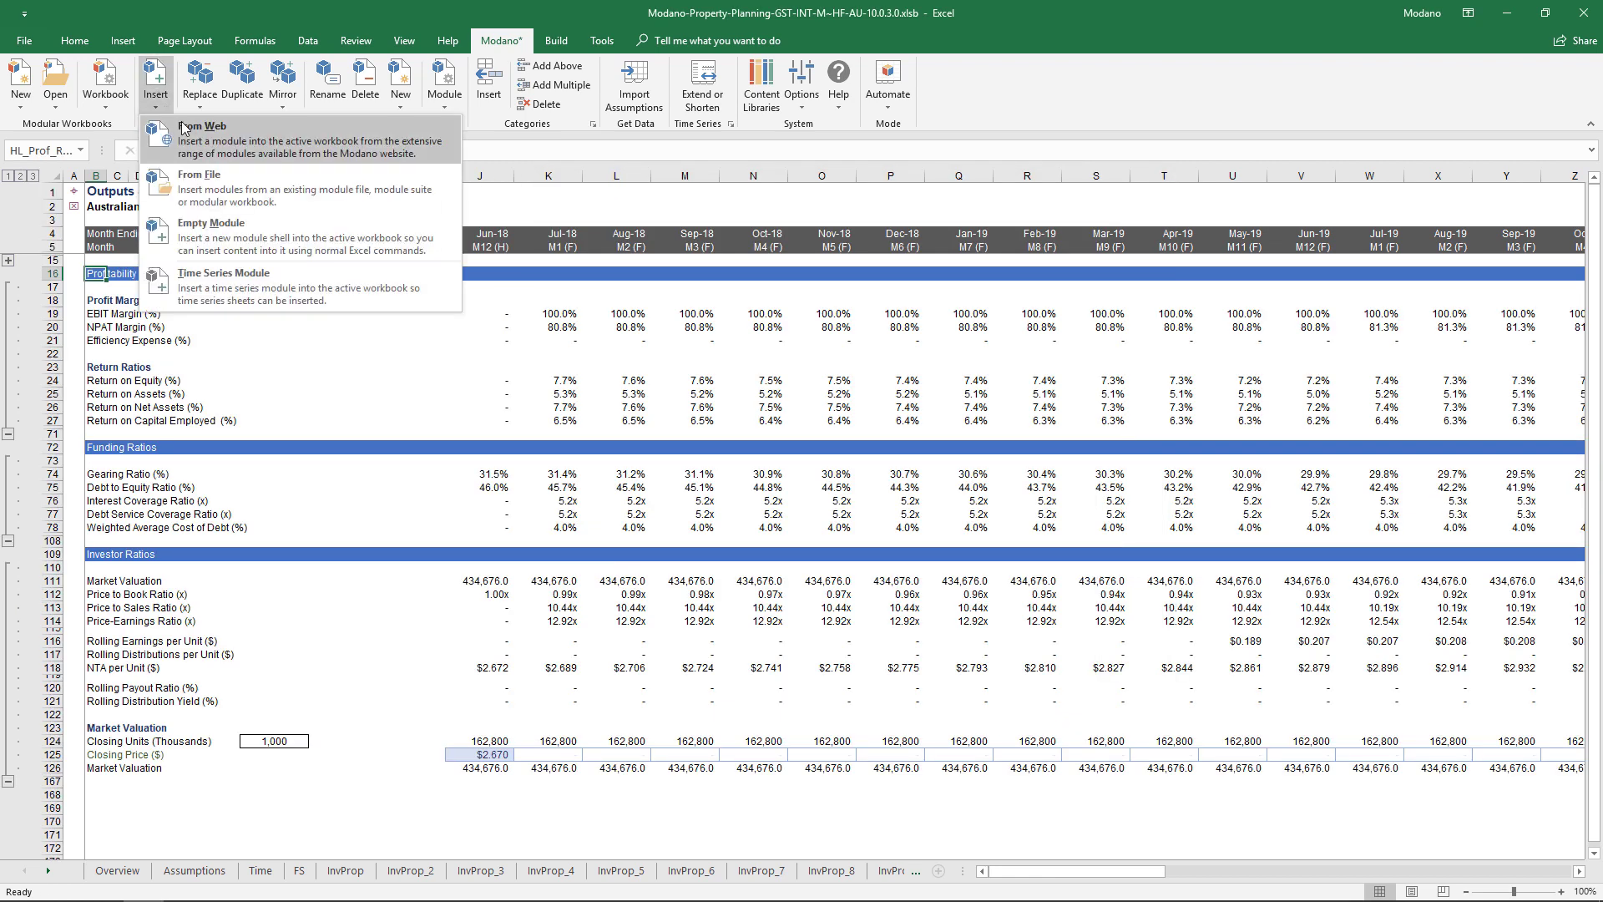
left_click(183, 126)
left_click(785, 216)
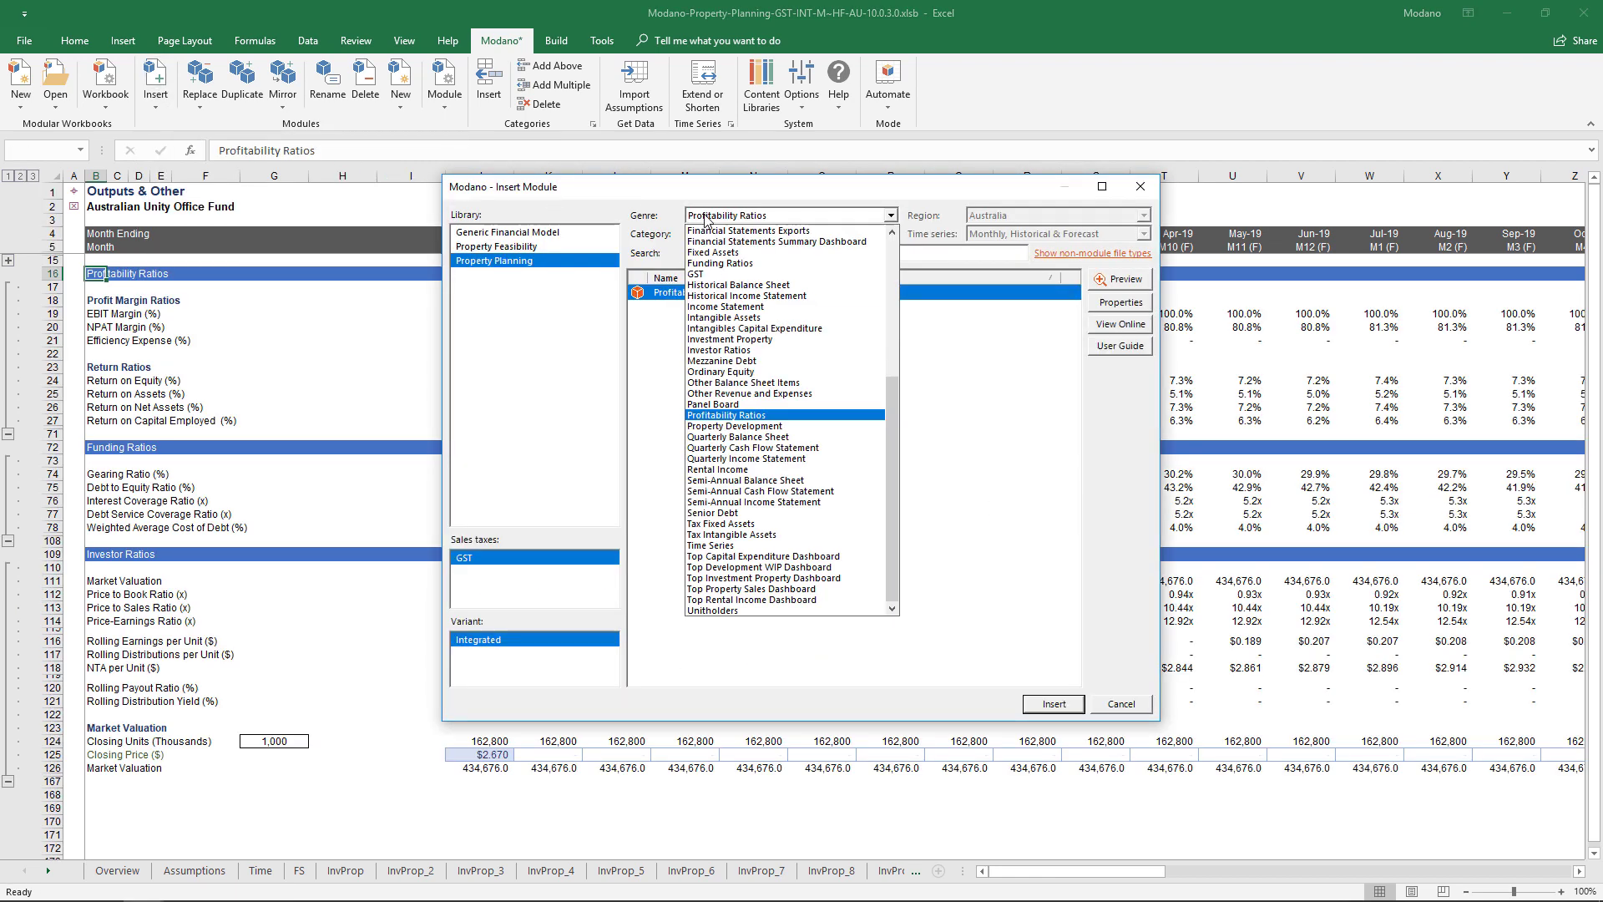
left_click(798, 405)
left_click(1040, 706)
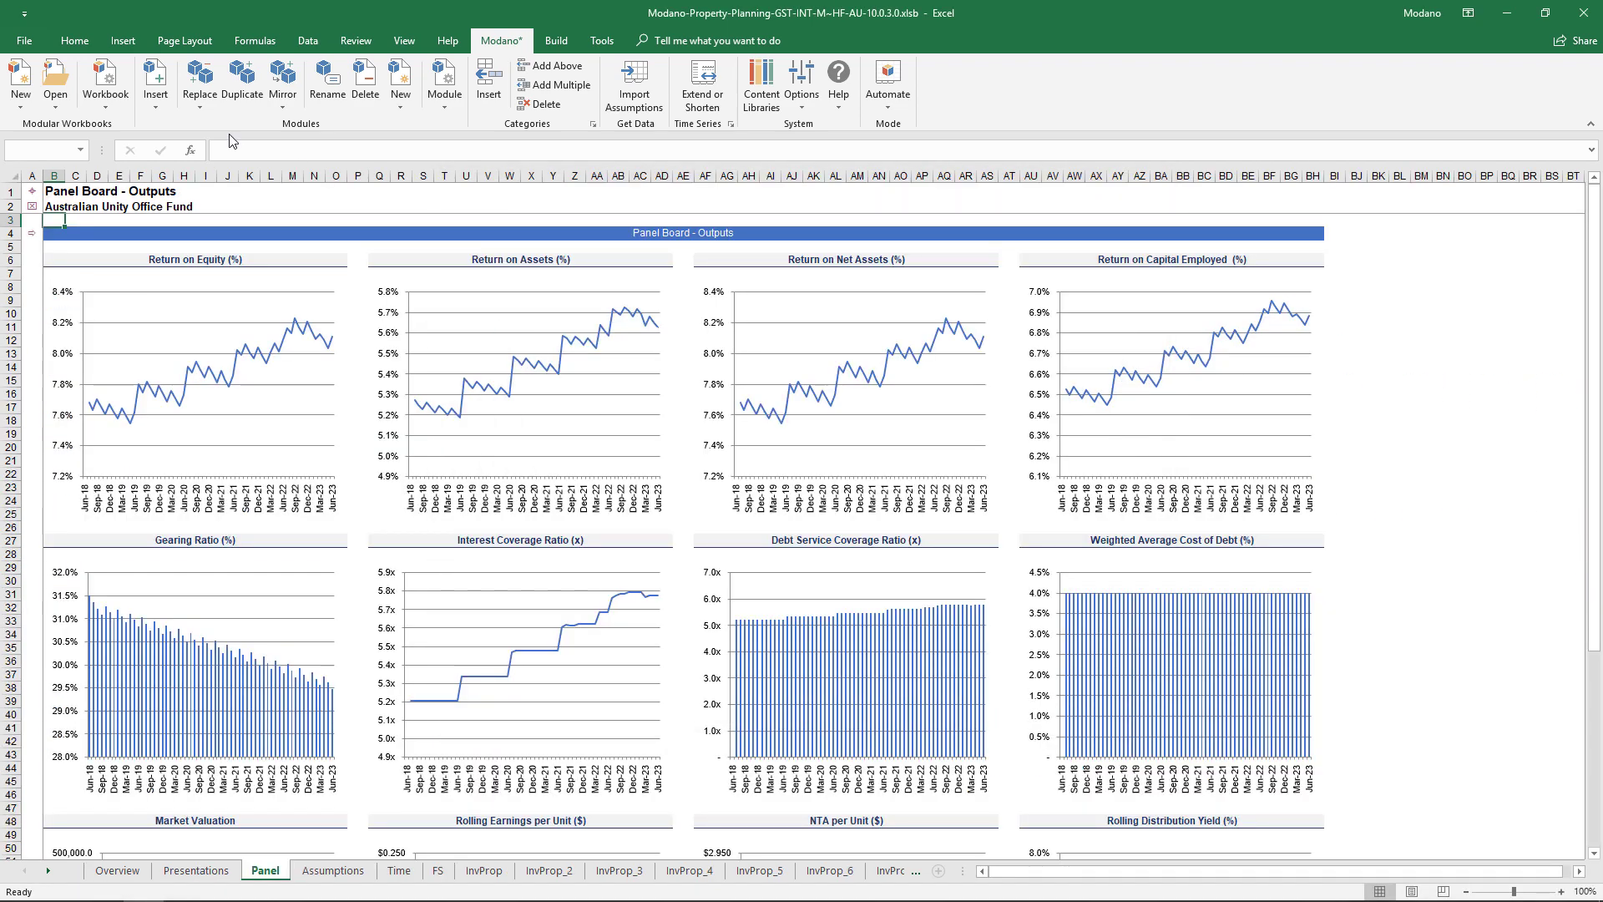
- Insert the Panel Board (4 by 3, Comprehensive) module to add an operations panel board
left_click(156, 83)
left_click(766, 293)
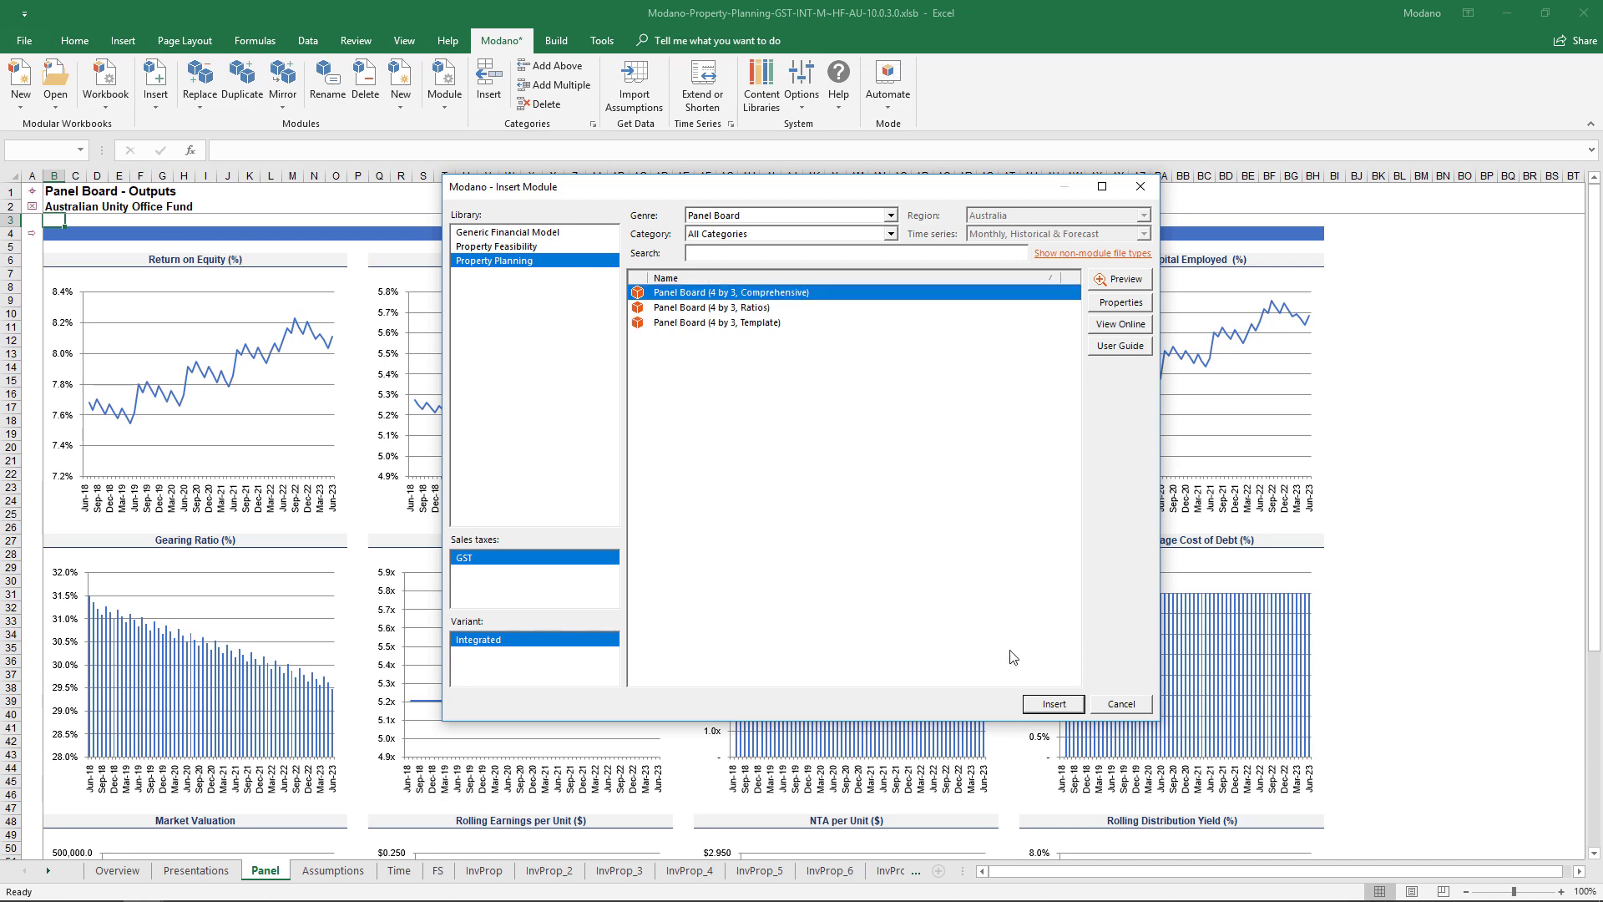
left_click(1047, 708)
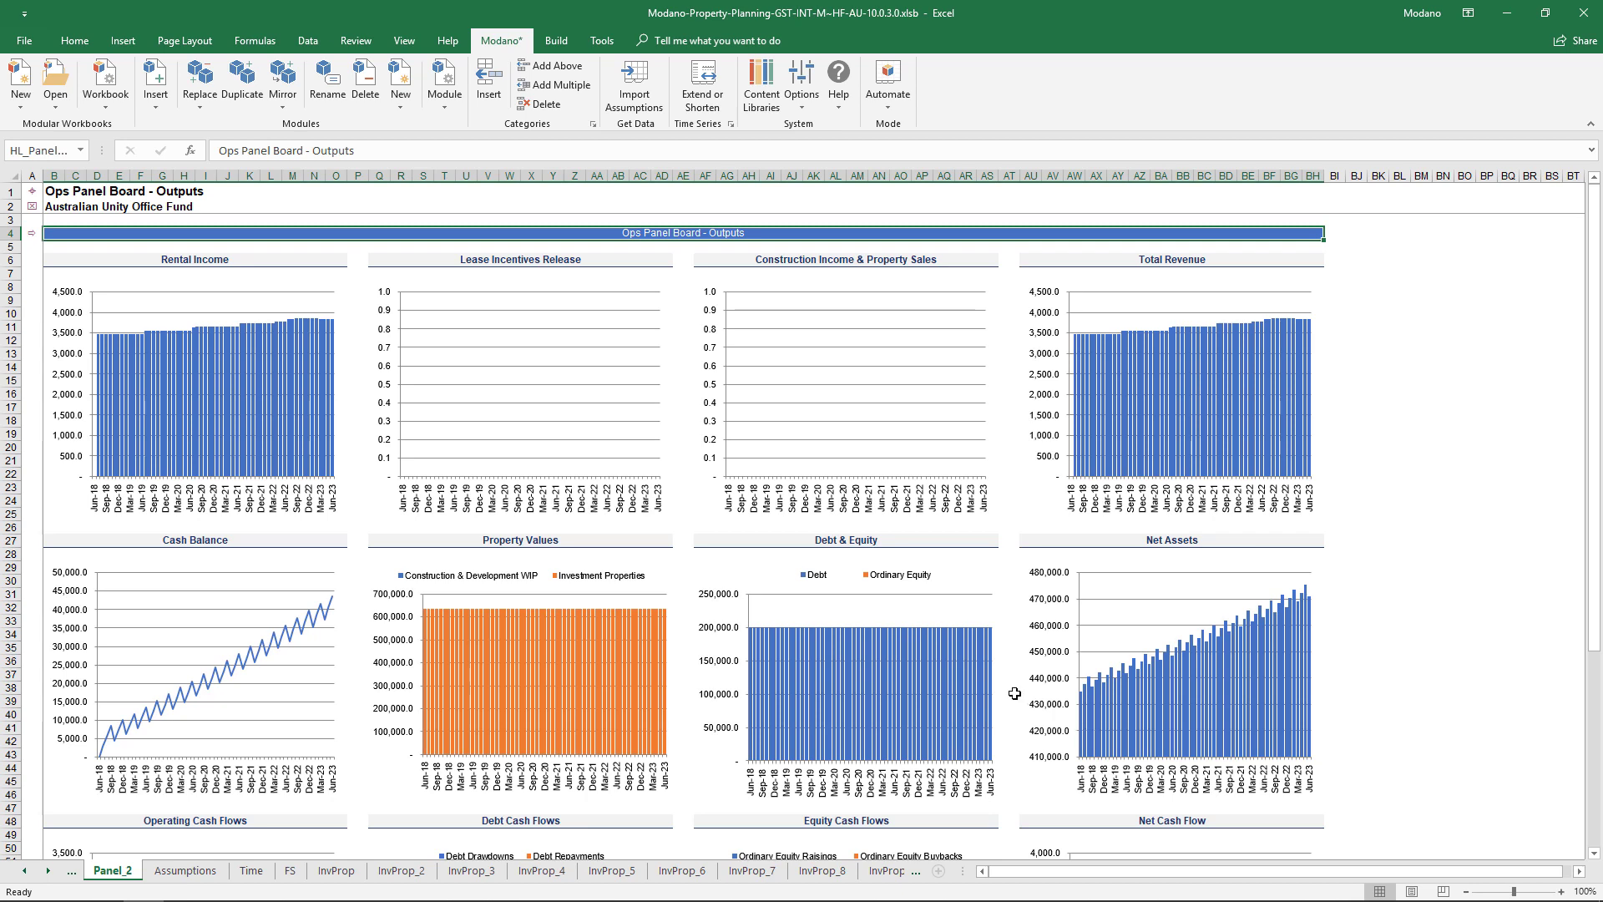
left_click(751, 869)
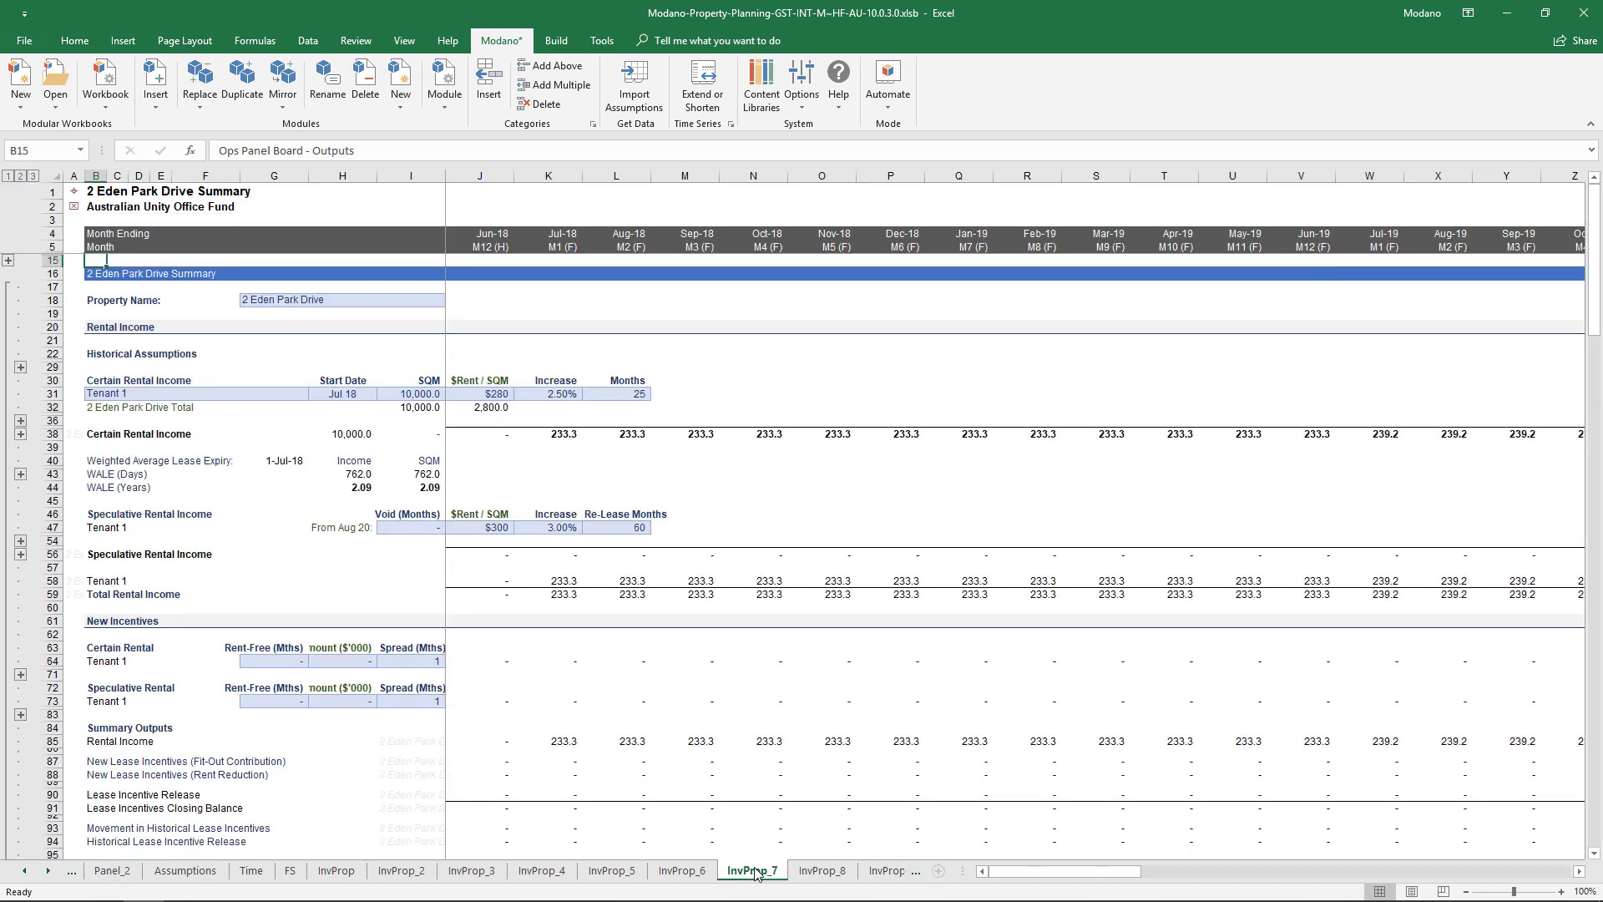
left_click(283, 83)
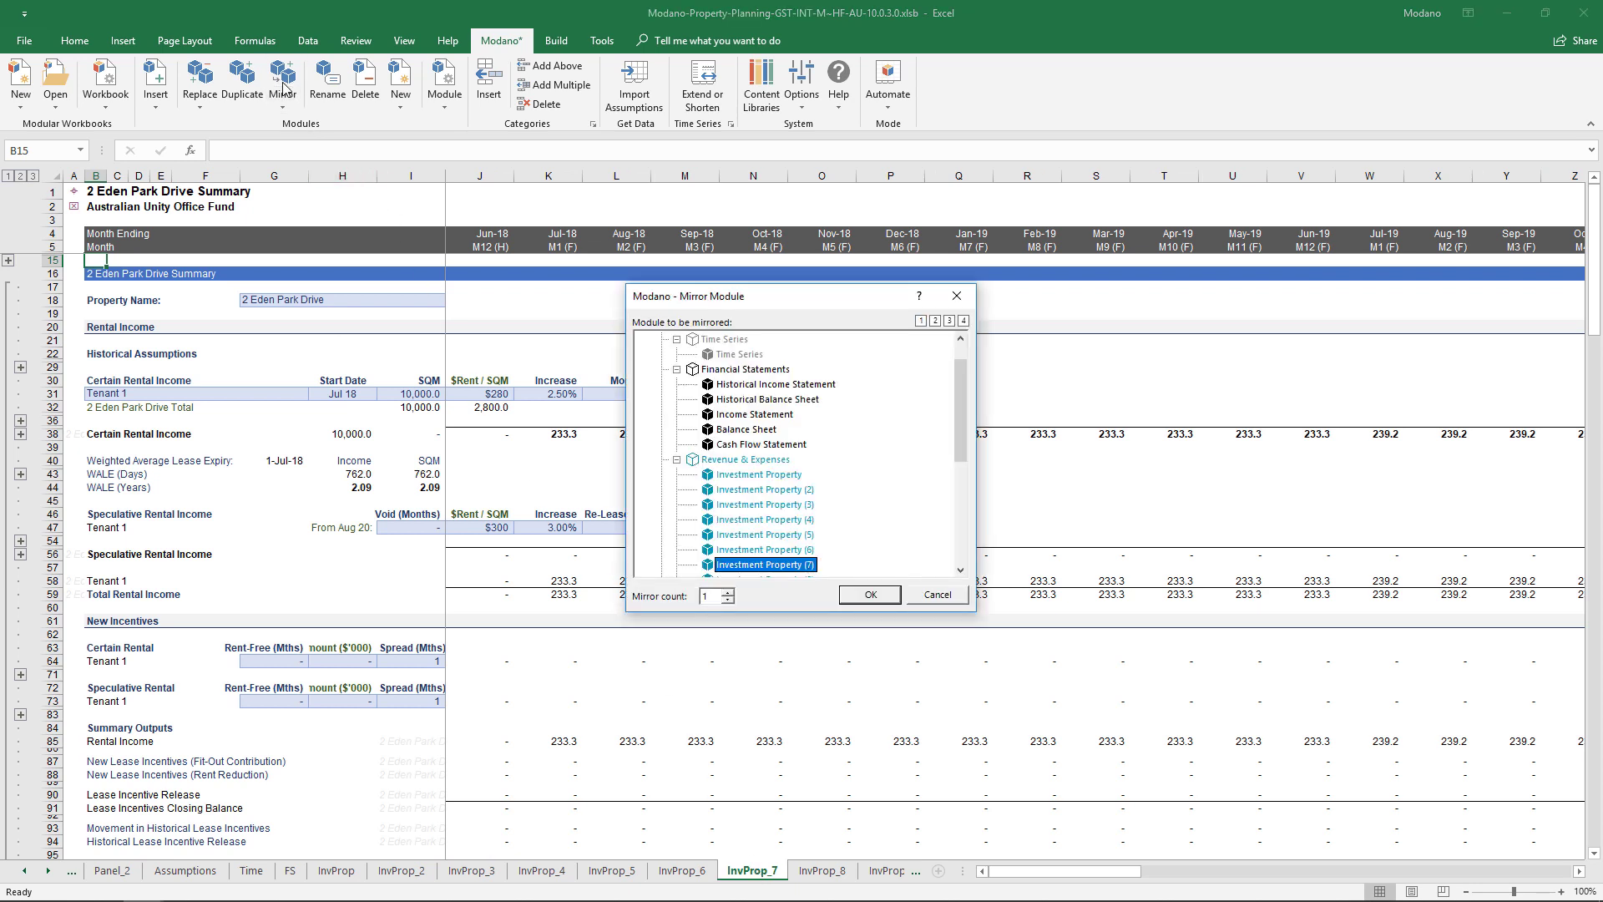
left_click(868, 596)
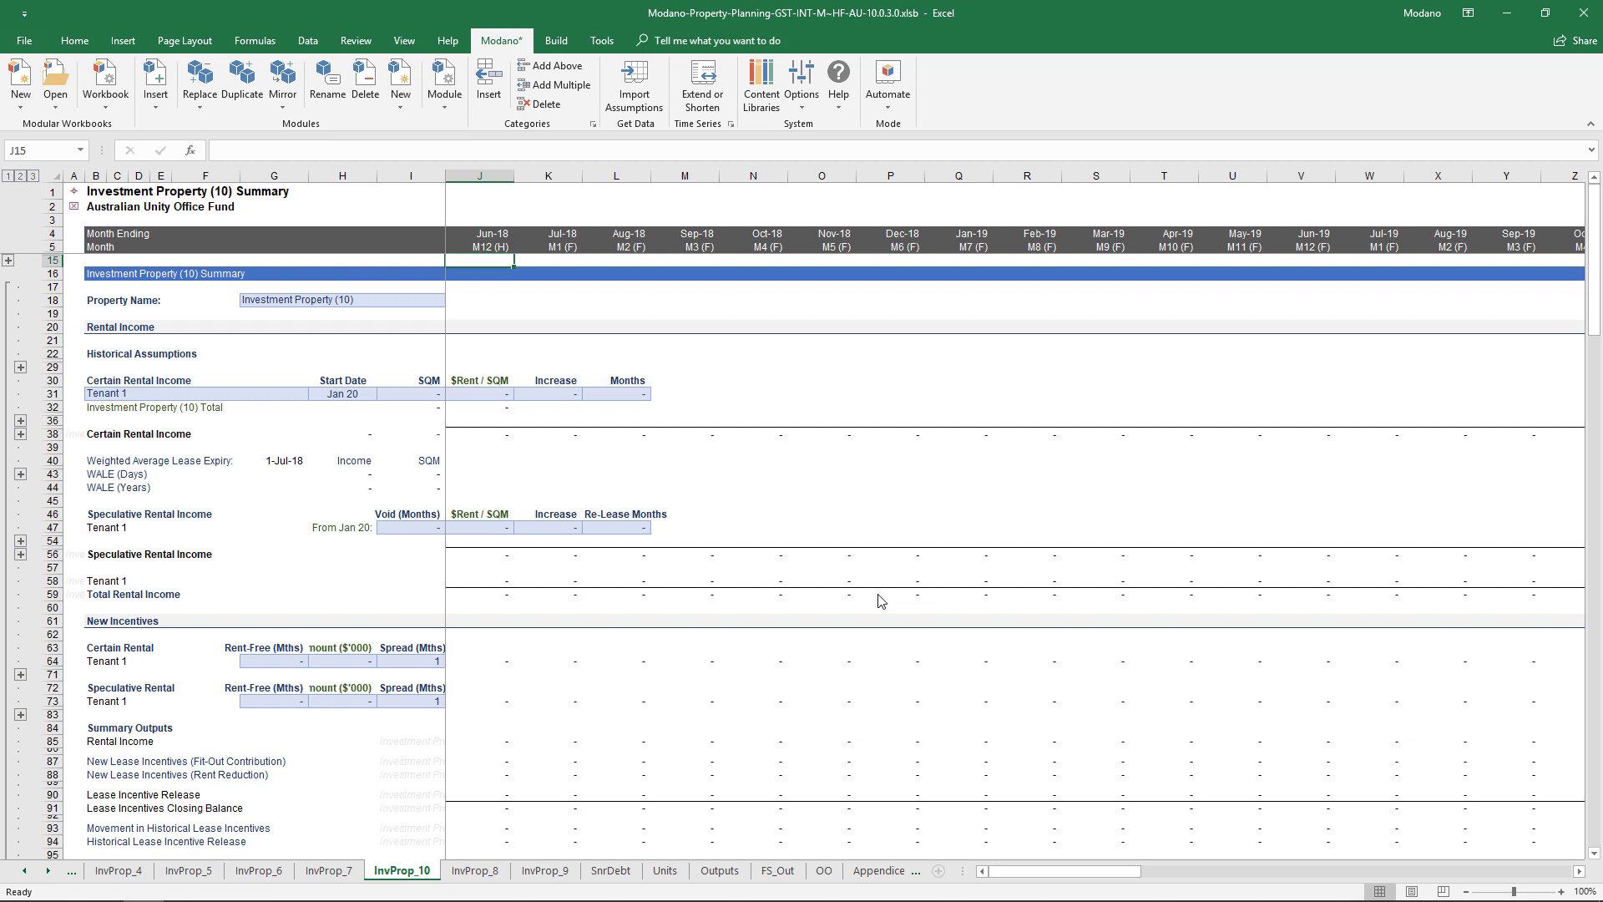
- Set the mirrored investment property's Property Name to "Want to be our client Australian Unity???"
left_click(423, 300)
type("Want")
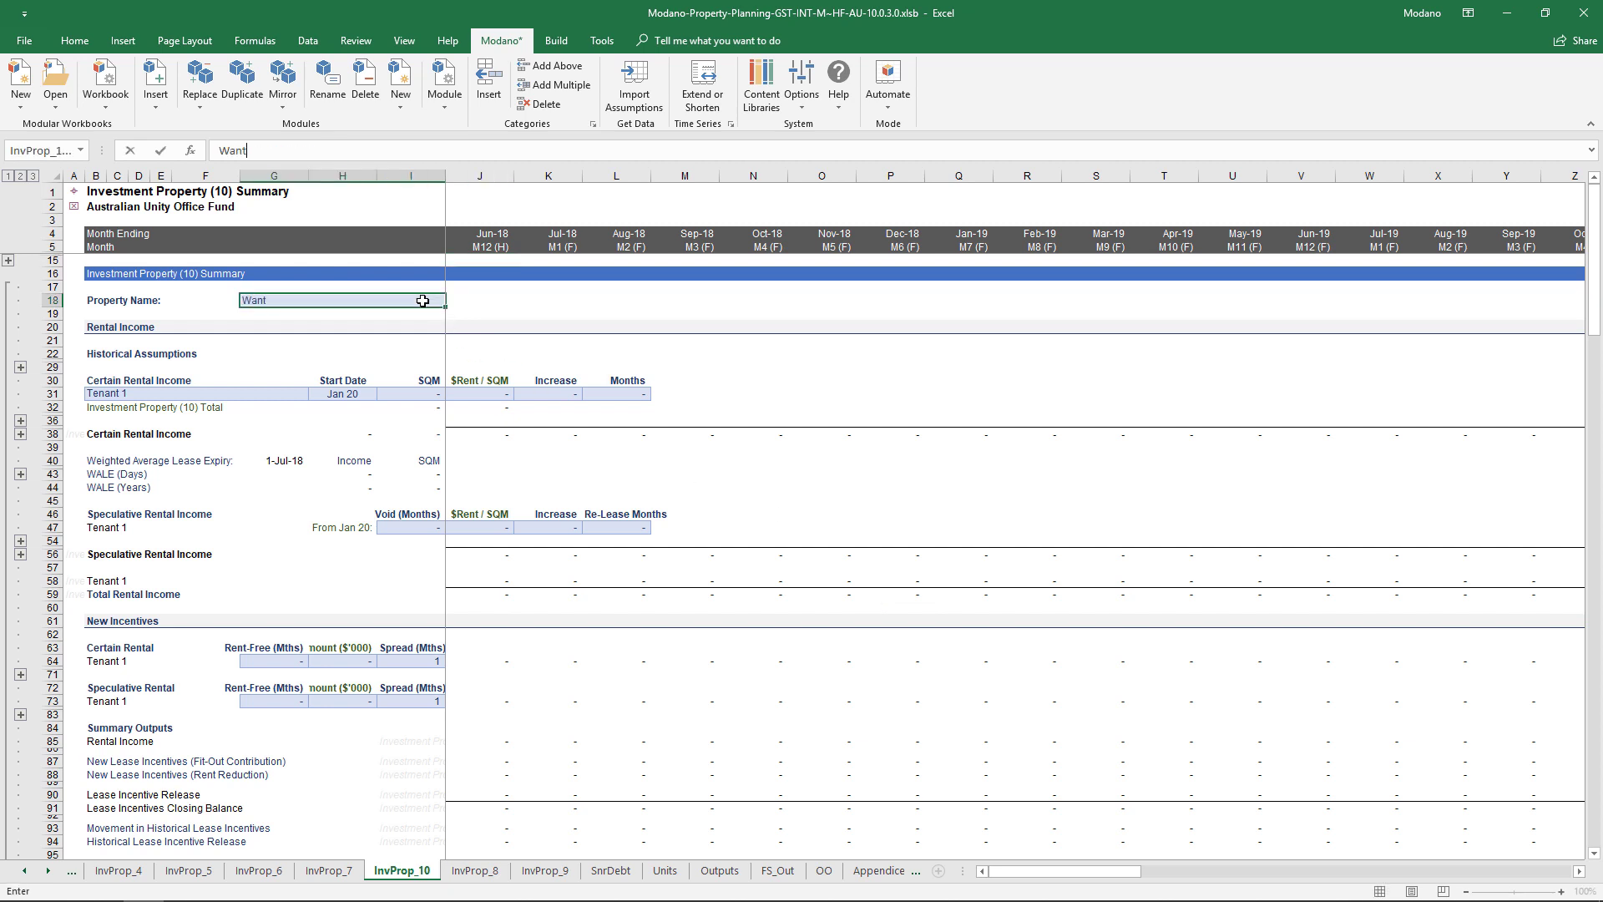
type(" to be our client Australian Unity???")
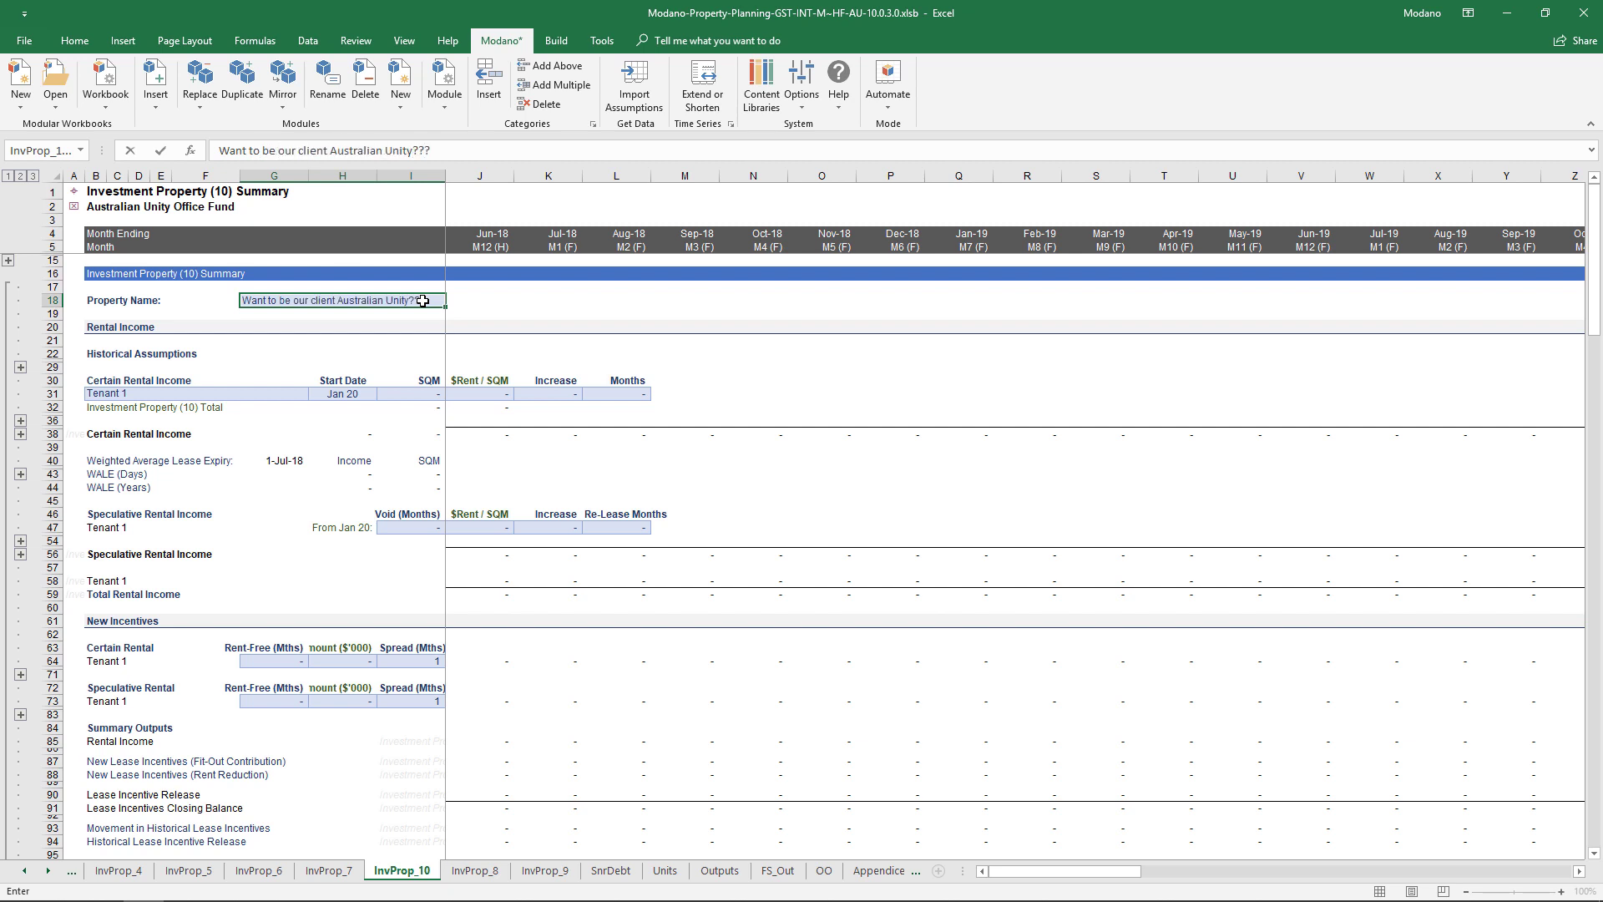
key("Return")
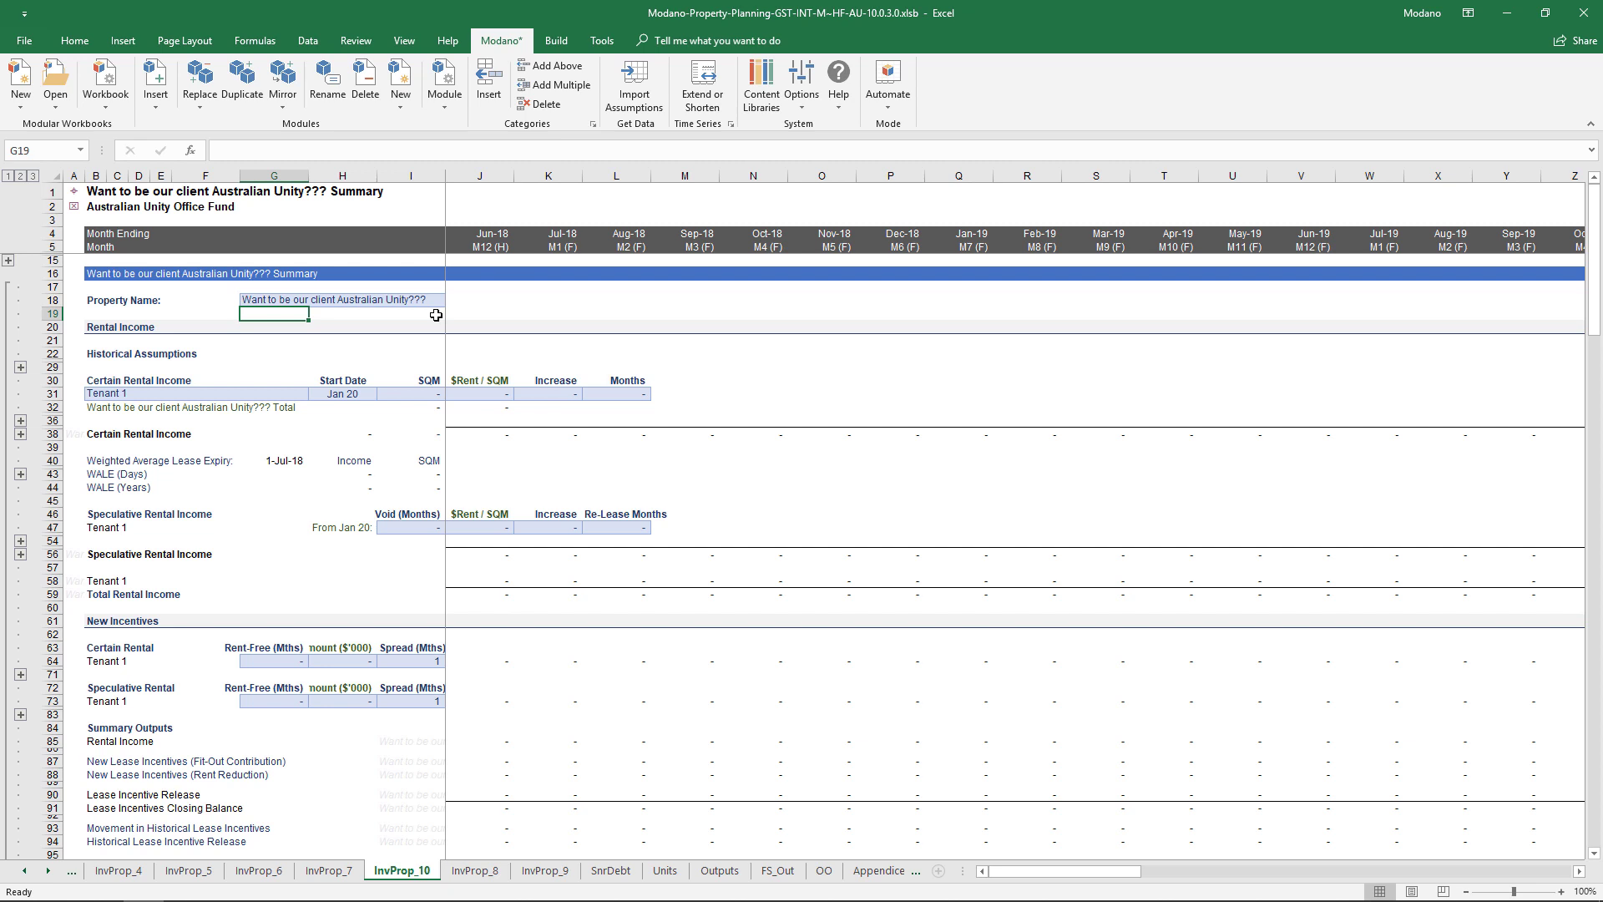
- Set the Last Historical Month in the Time Series assumptions to July 2018 and update the affected period titles, extending Monthly Historical
left_click(74, 192)
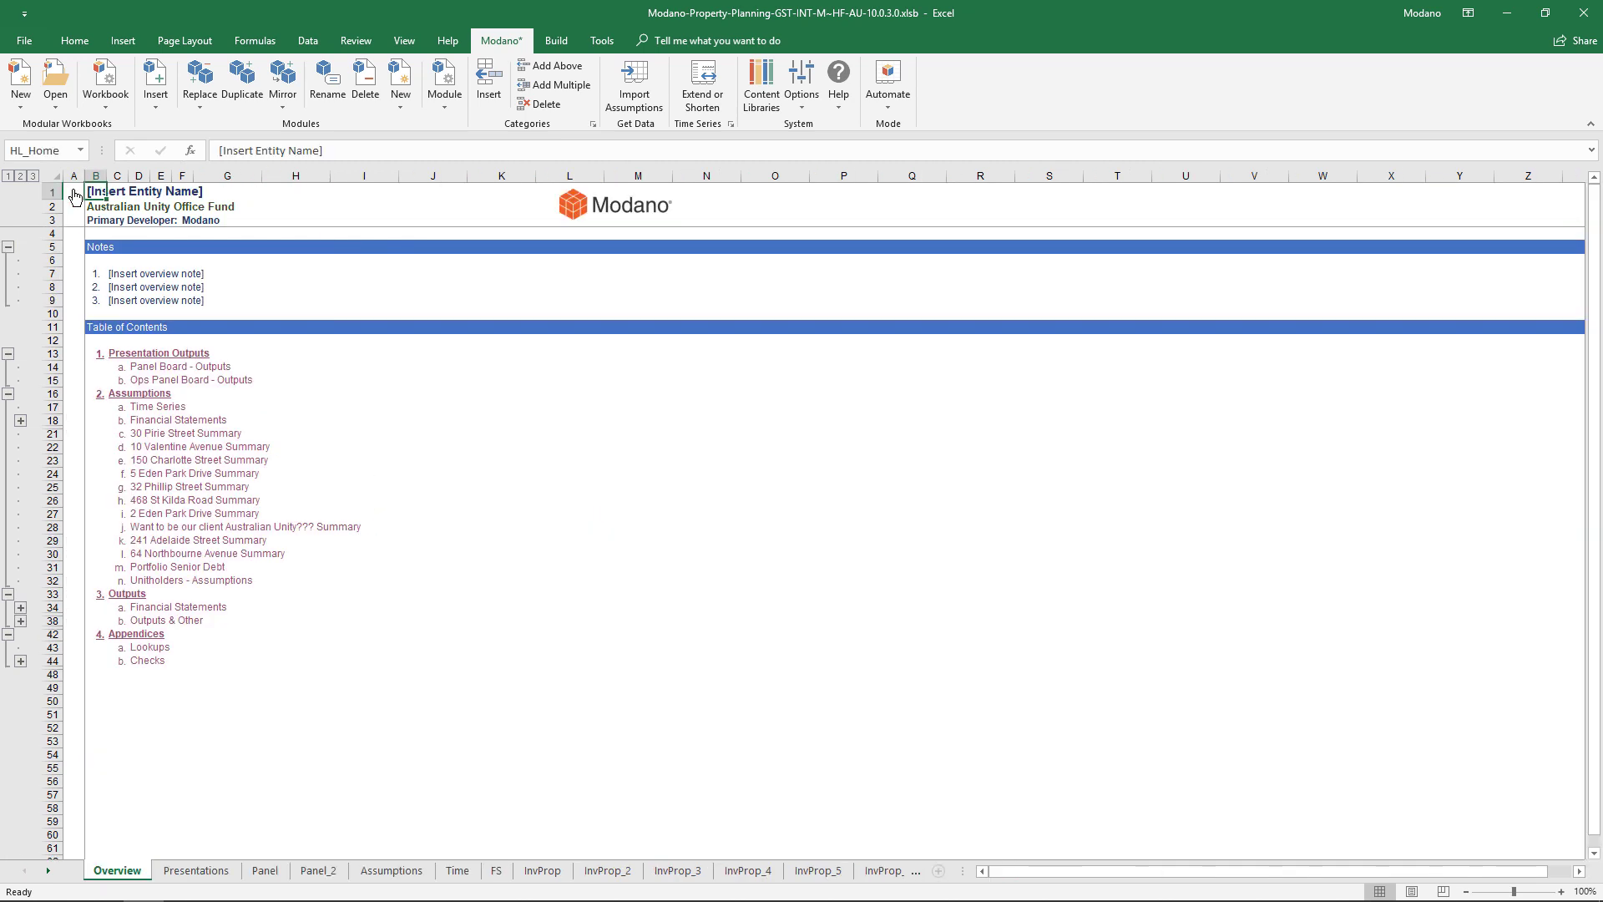
left_click(163, 408)
left_click(318, 409)
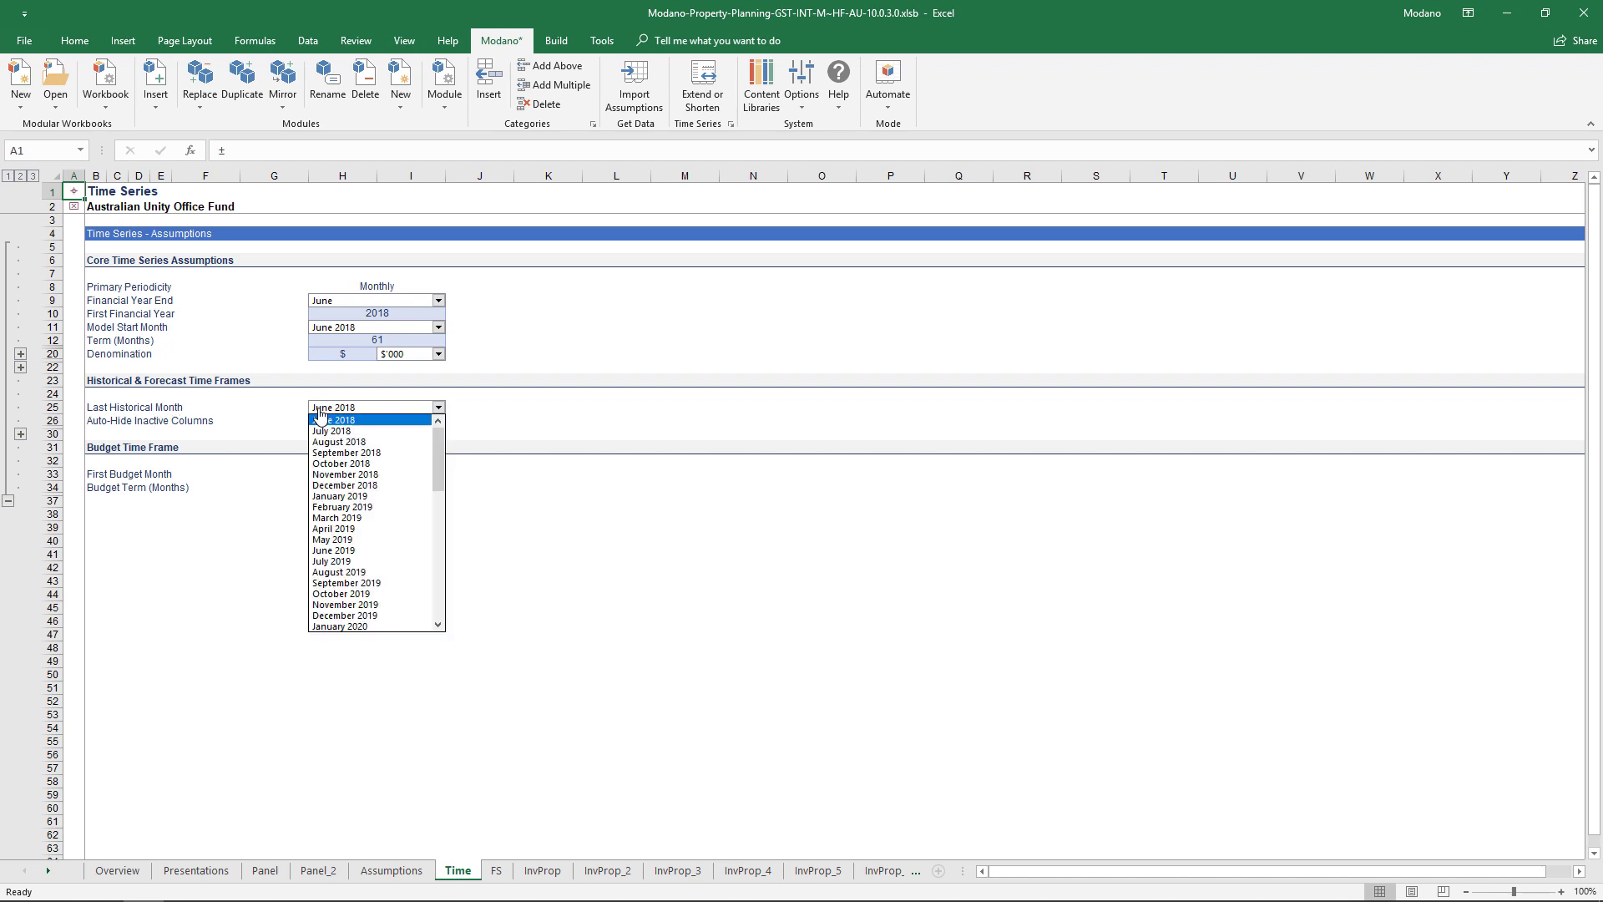
left_click(333, 424)
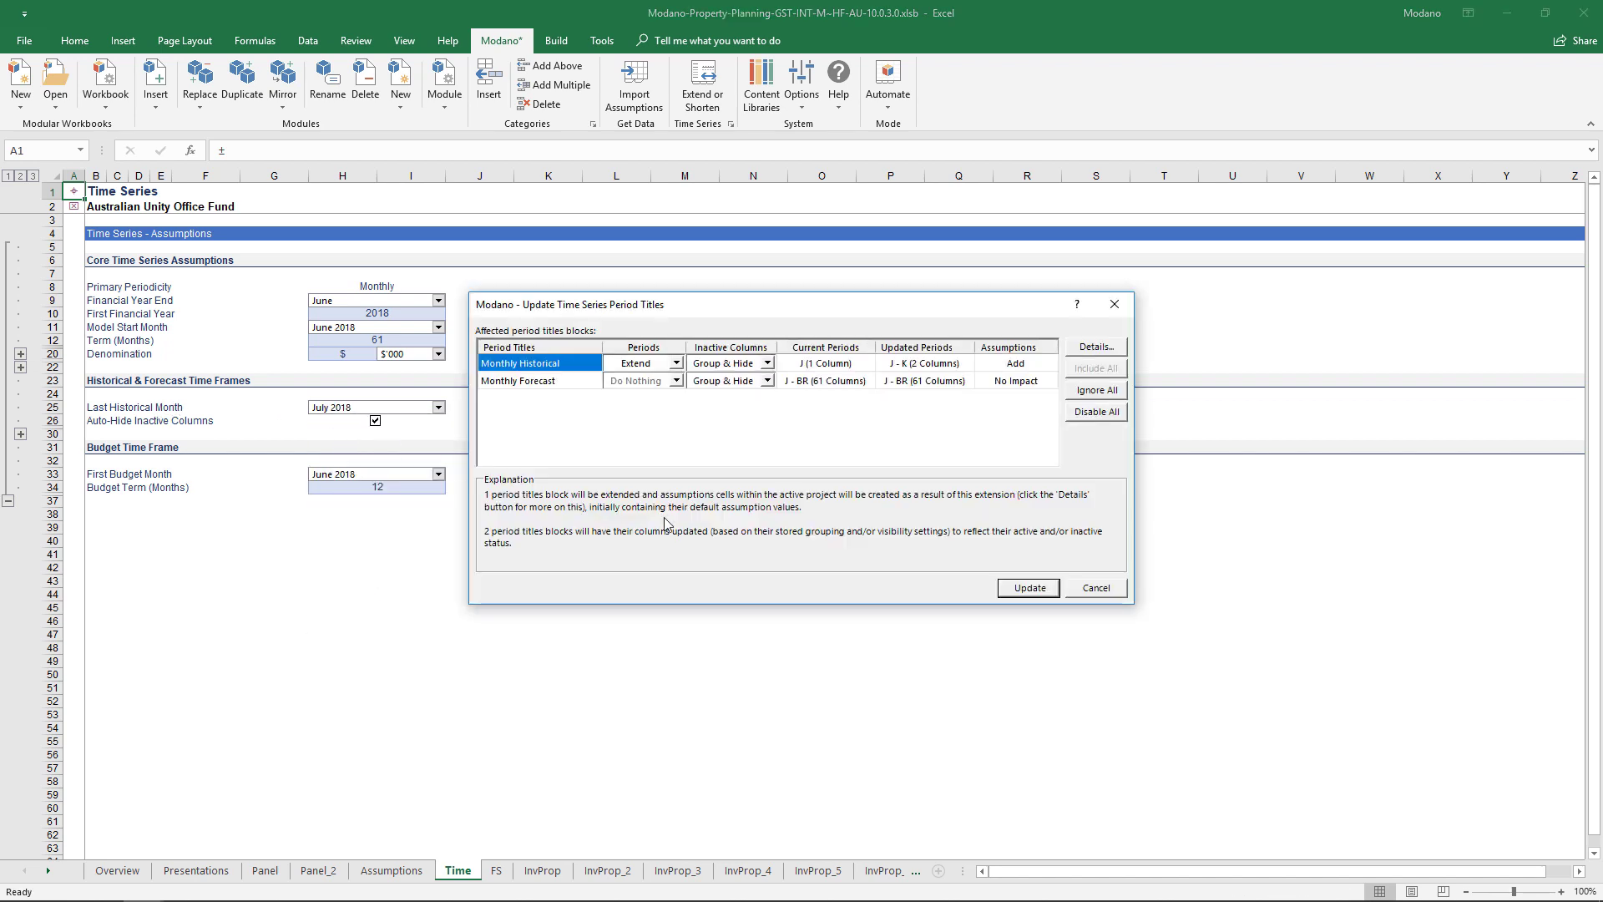
left_click(1018, 595)
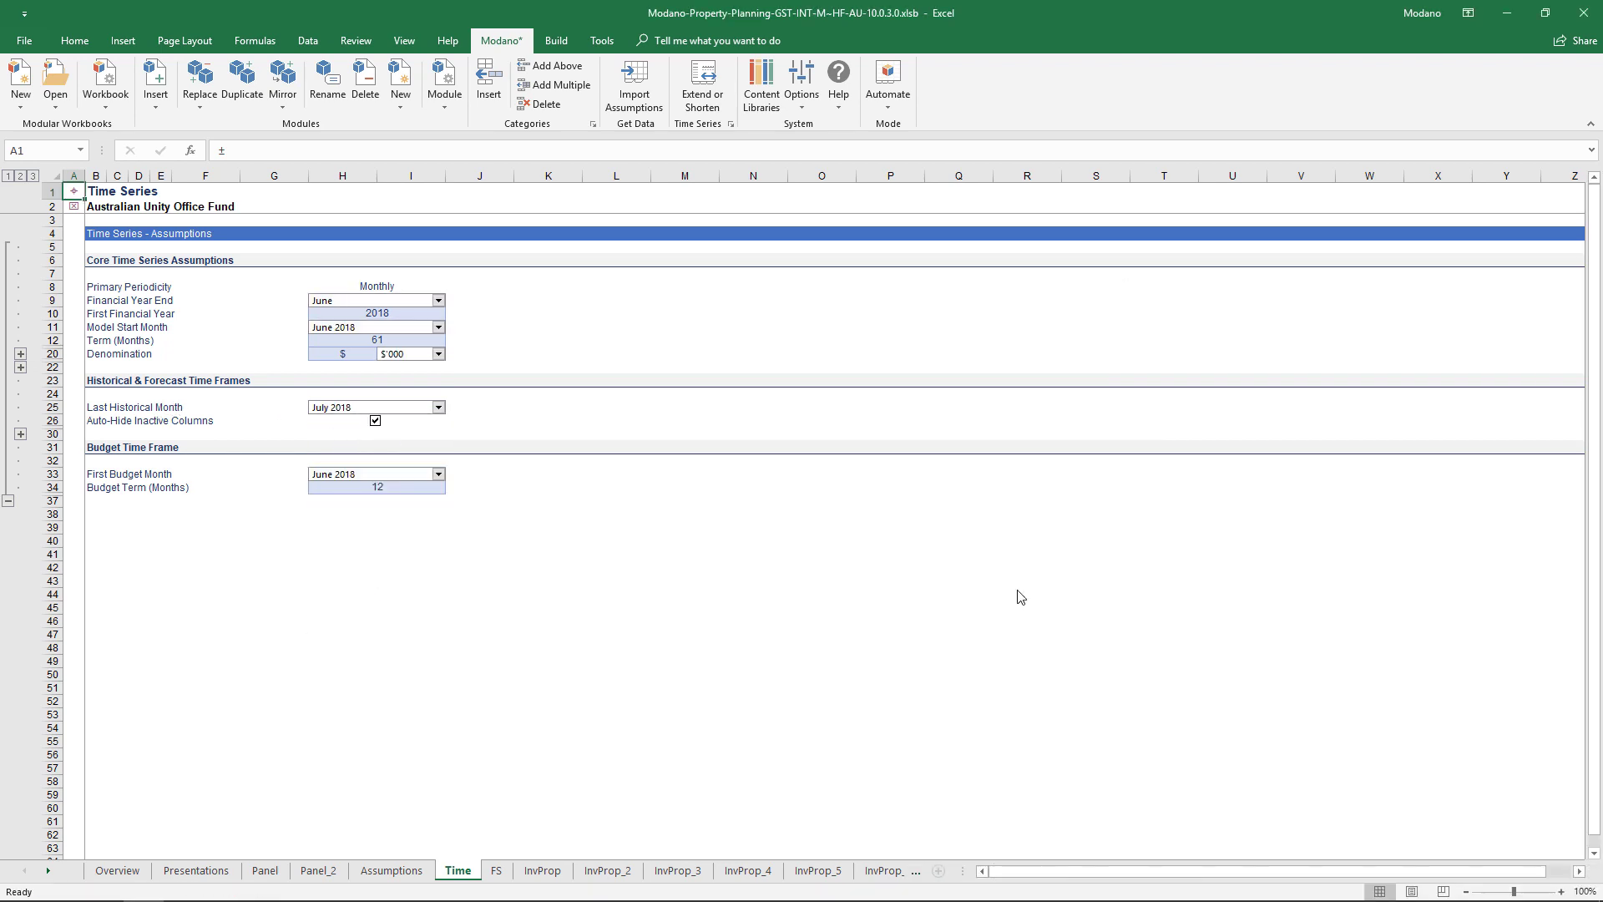
- Examine the Jul-18 column in the historical Financial Statements, the 30 Pirie Street historical and forecast assumptions, and the ratio Panel Board
left_click(497, 870)
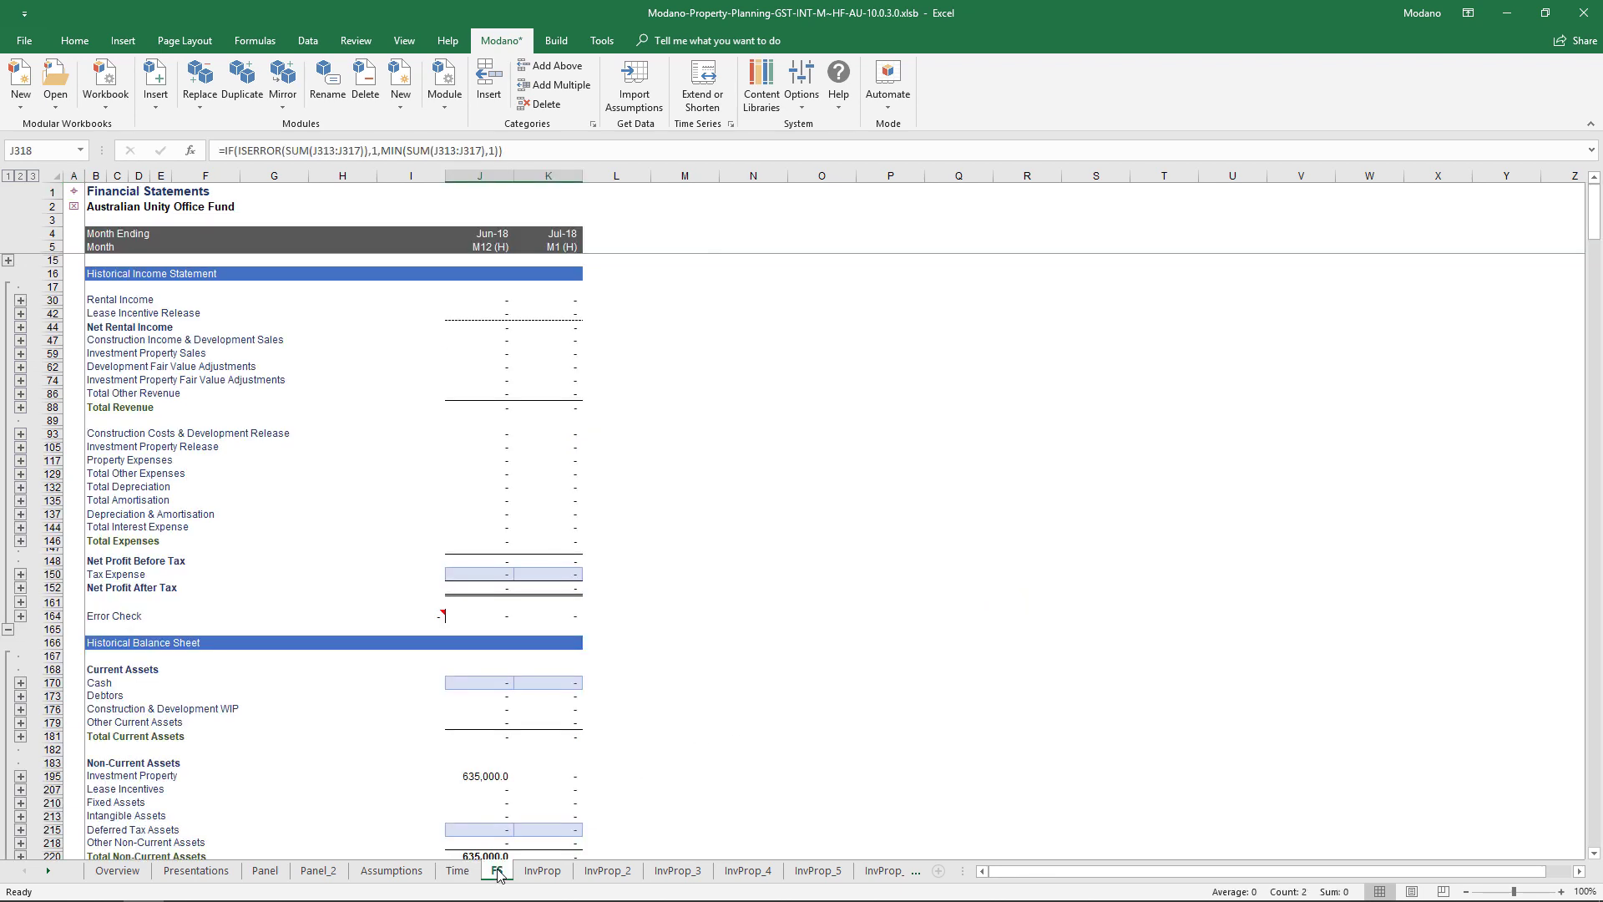
left_click(546, 172)
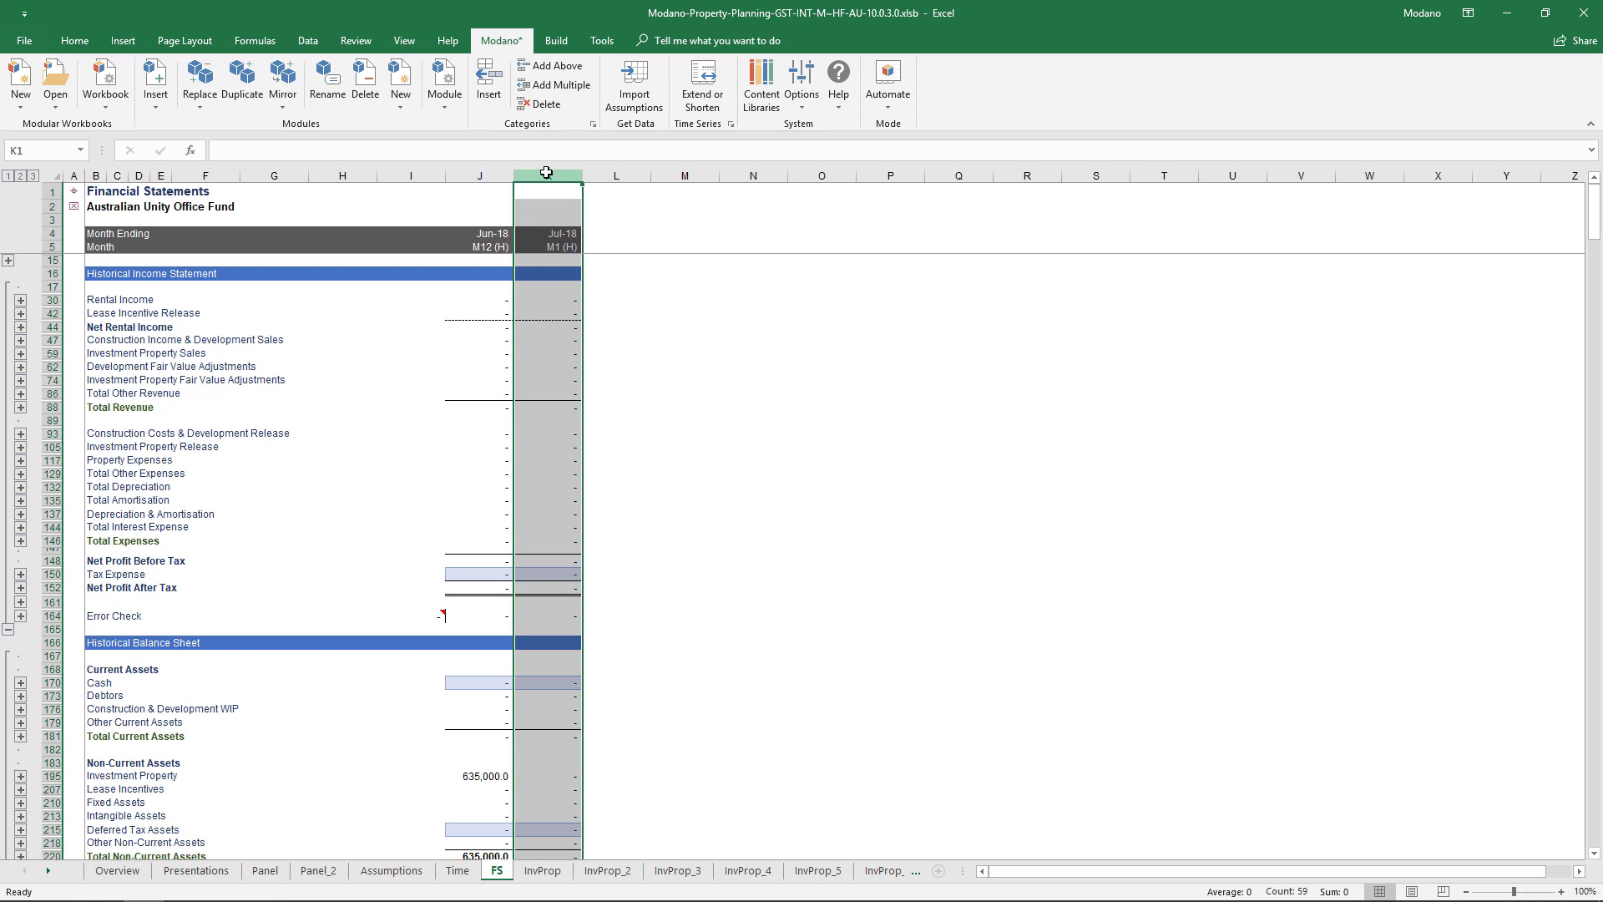
left_click(543, 870)
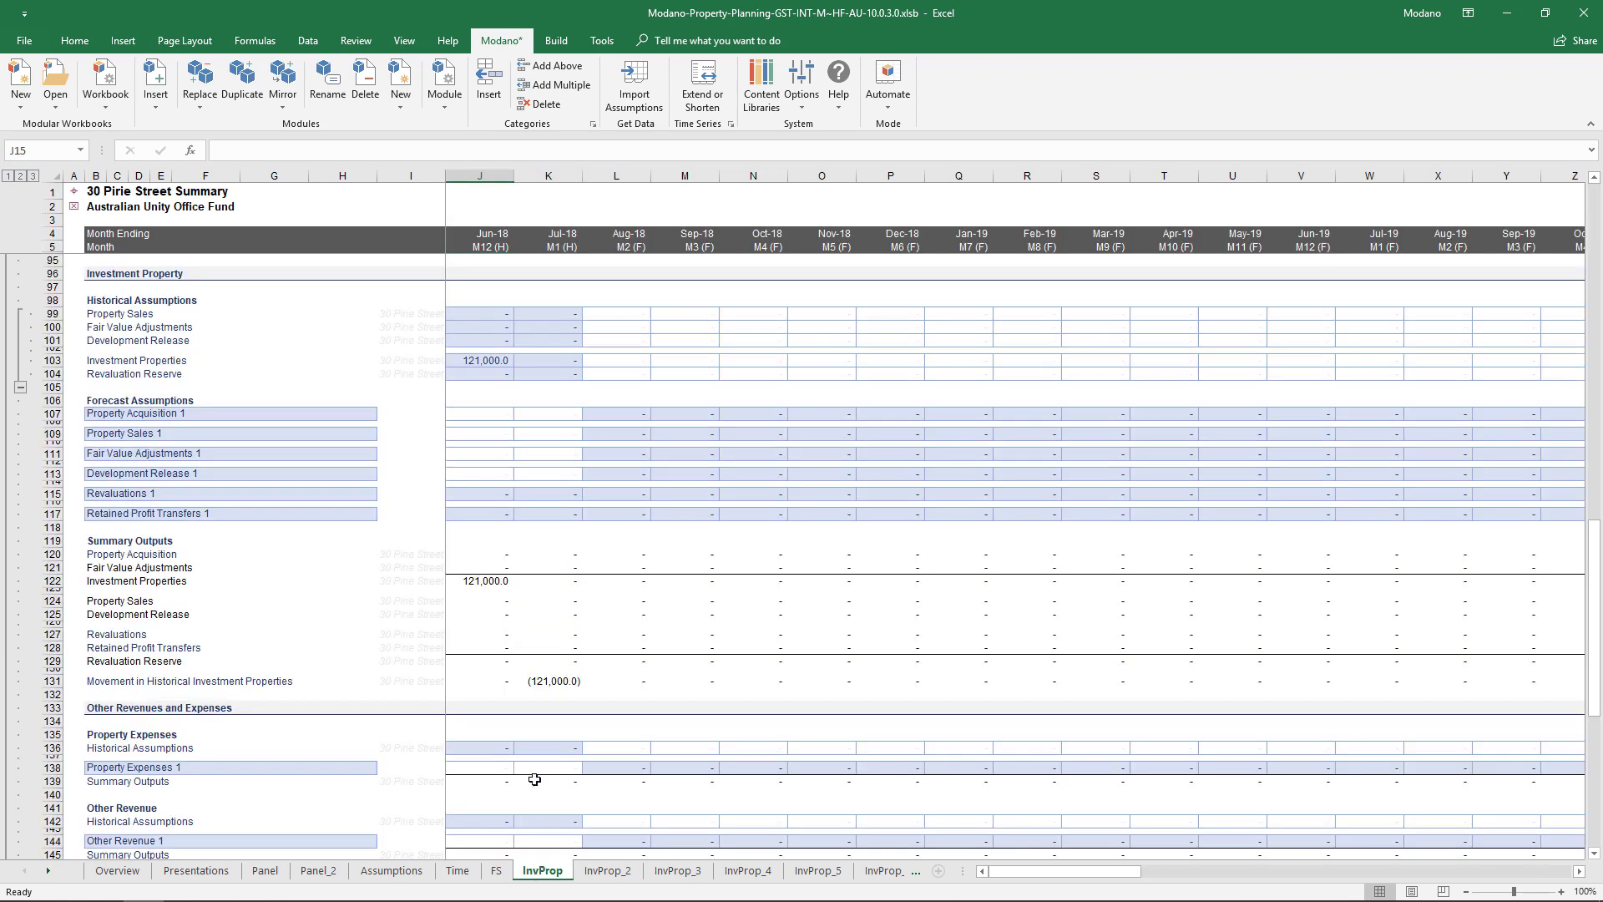
left_click_drag(476, 300, 908, 479)
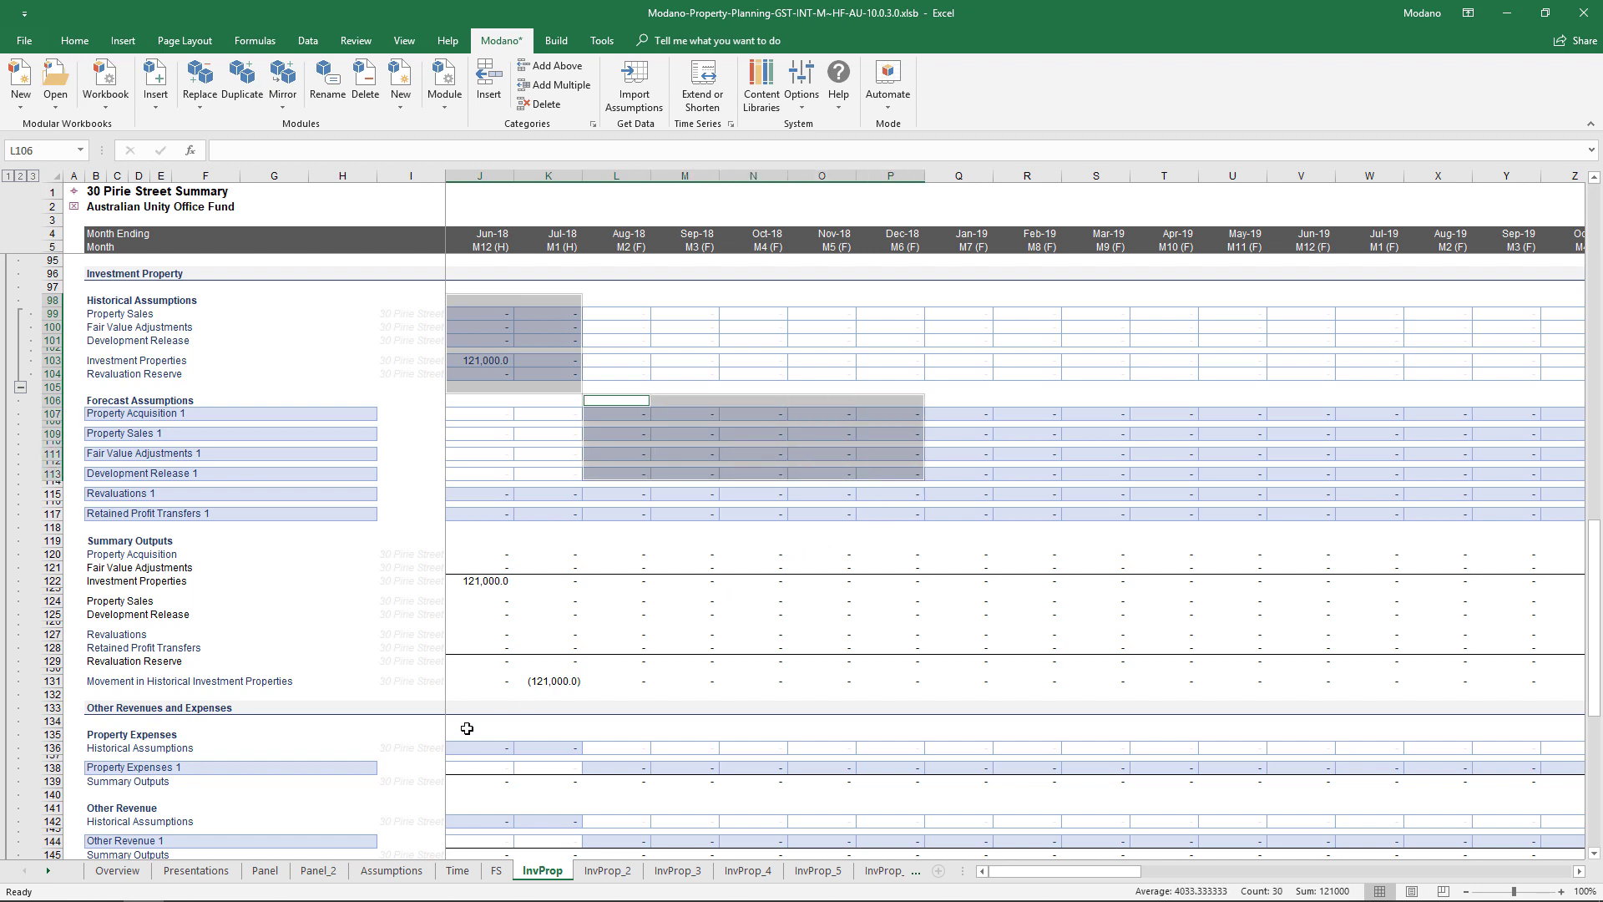
left_click(265, 871)
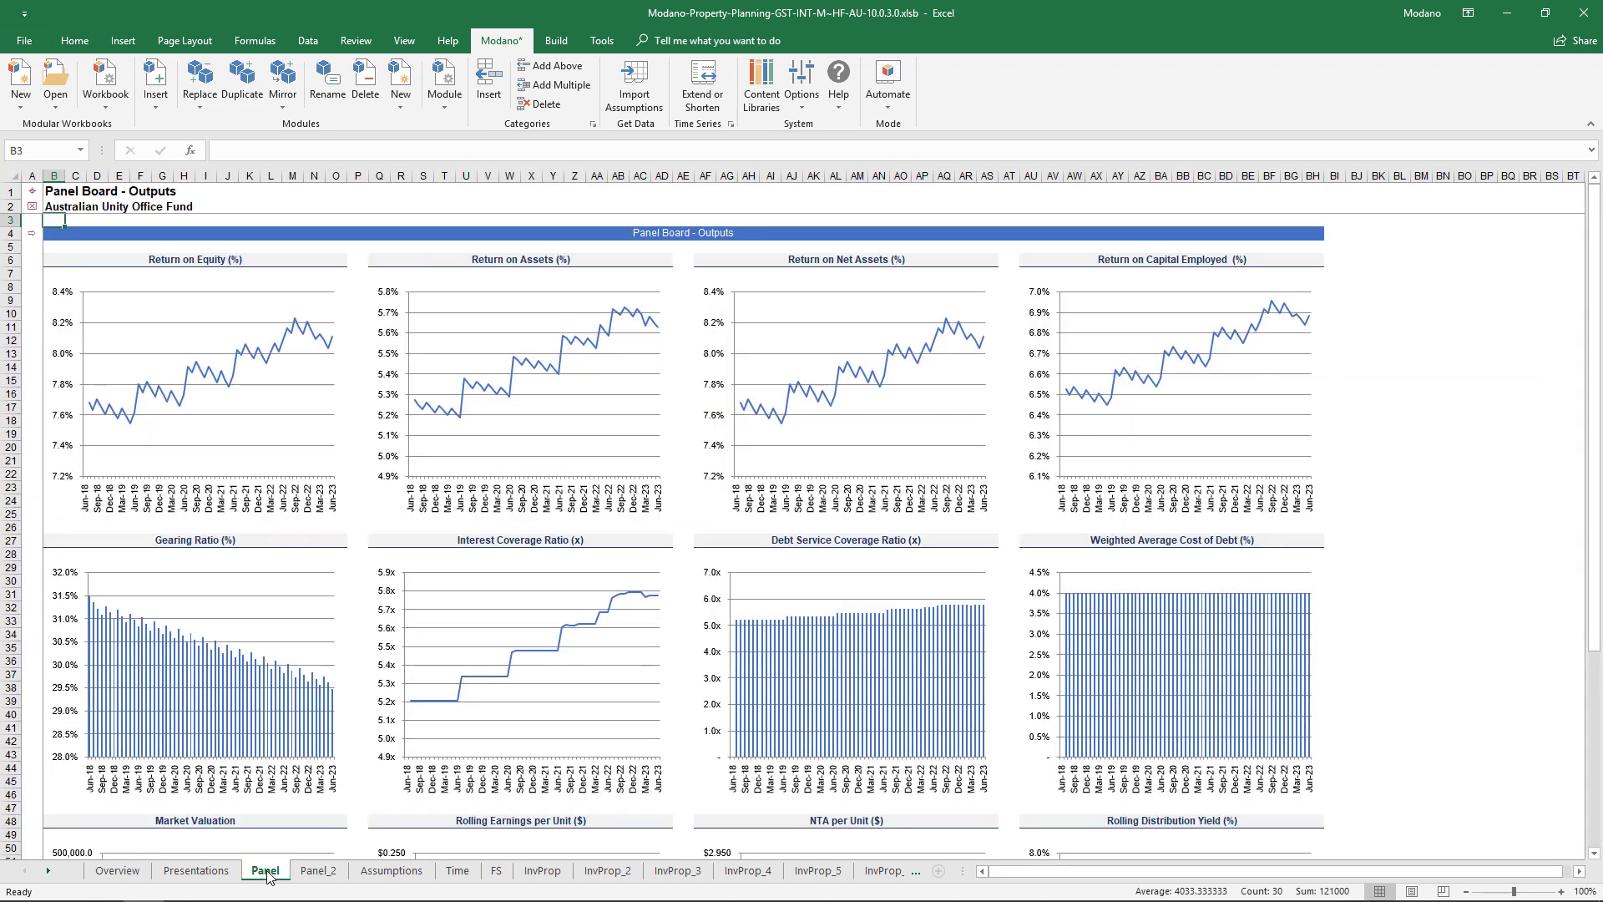